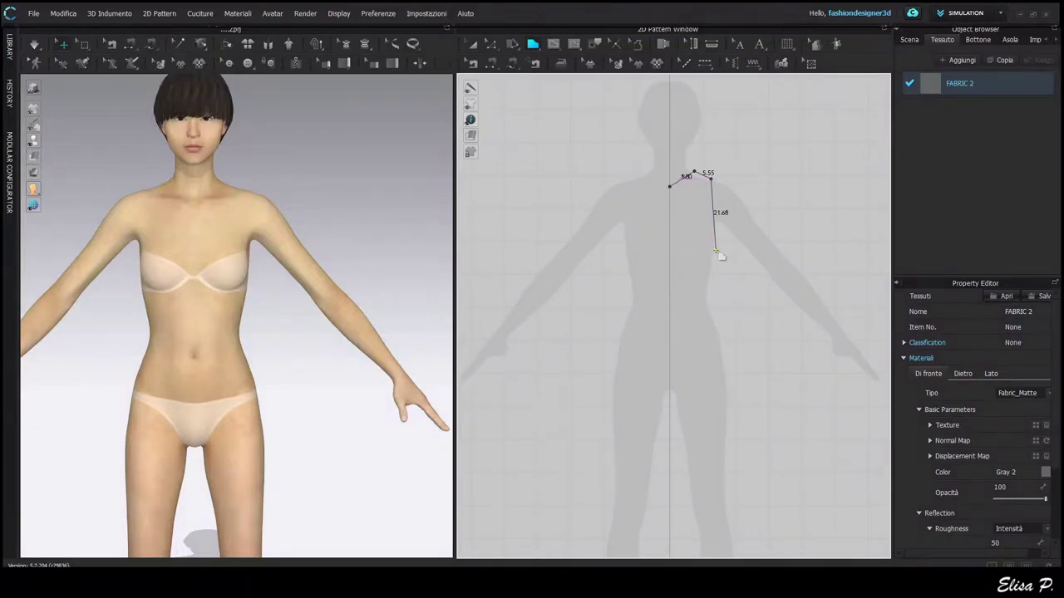
# Step: Draw the half front of the dress as a closed polygon from the centre line along the body silhouette, with a hem about 21.86 cm wide
pyautogui.click(710, 306)
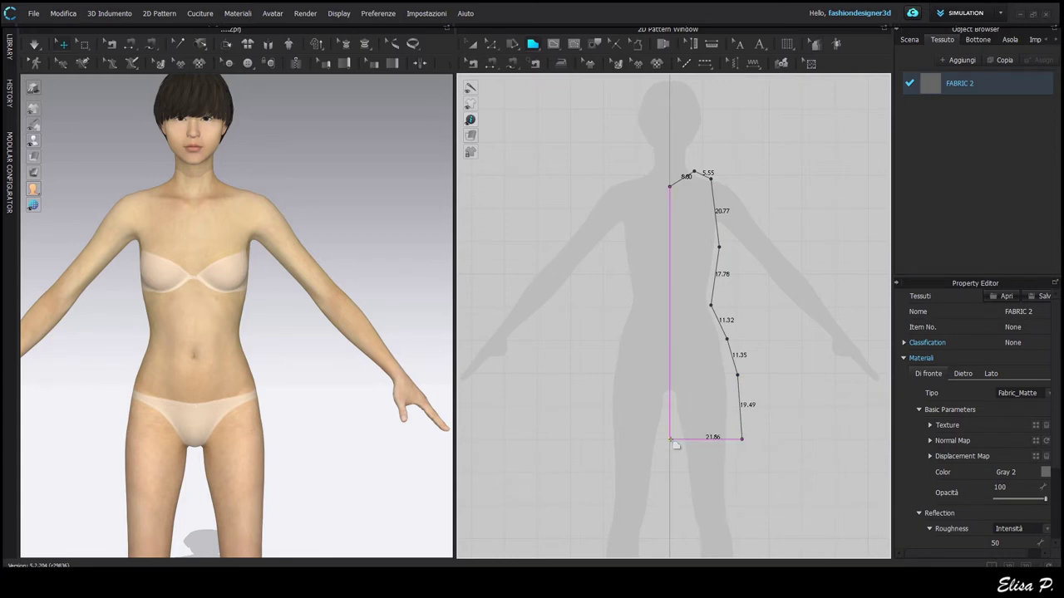
pyautogui.click(670, 189)
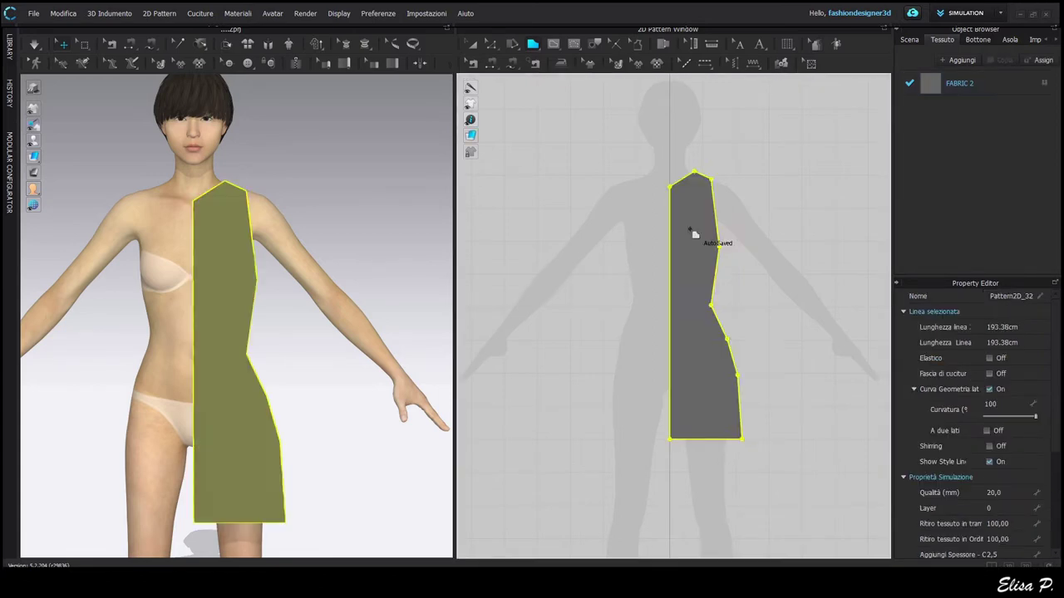
# Step: Convert the two hip points of the side seam into curve points and curve the armhole edge inward
pyautogui.click(727, 340)
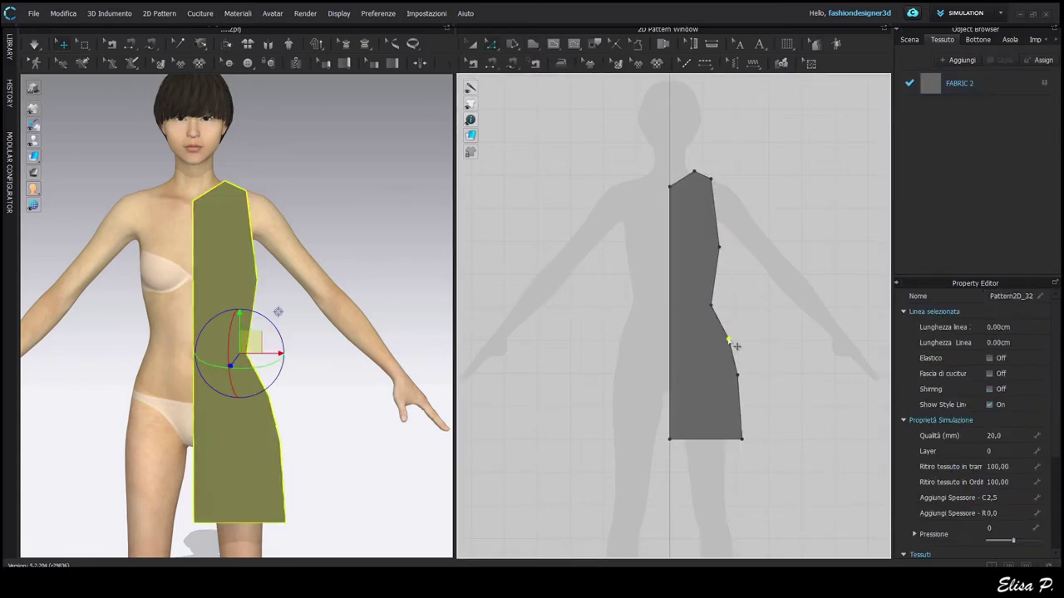
pyautogui.rightClick(728, 340)
pyautogui.click(763, 446)
pyautogui.rightClick(737, 375)
pyautogui.click(775, 482)
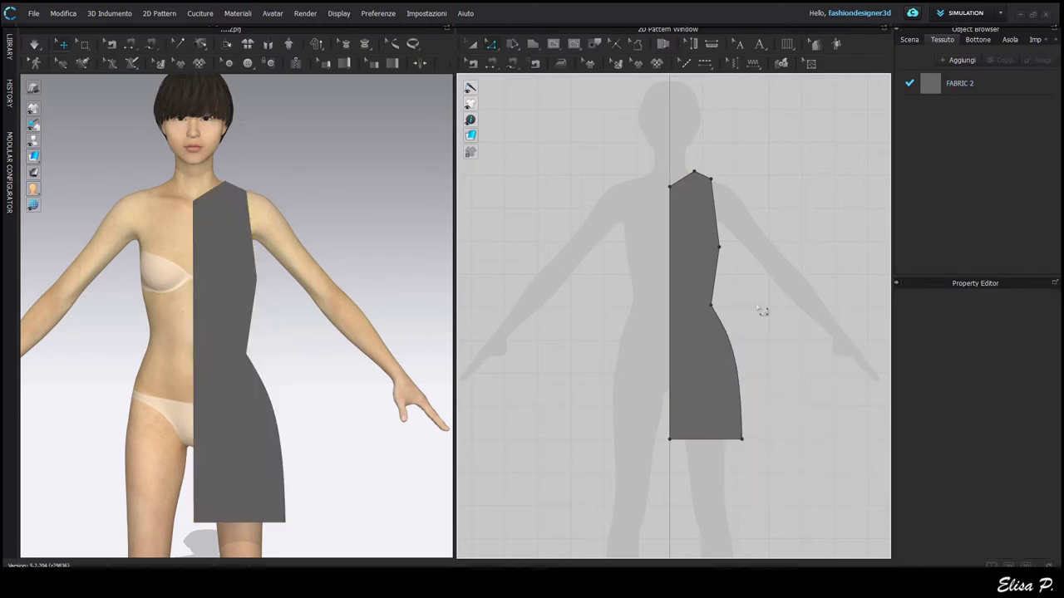
pyautogui.click(719, 239)
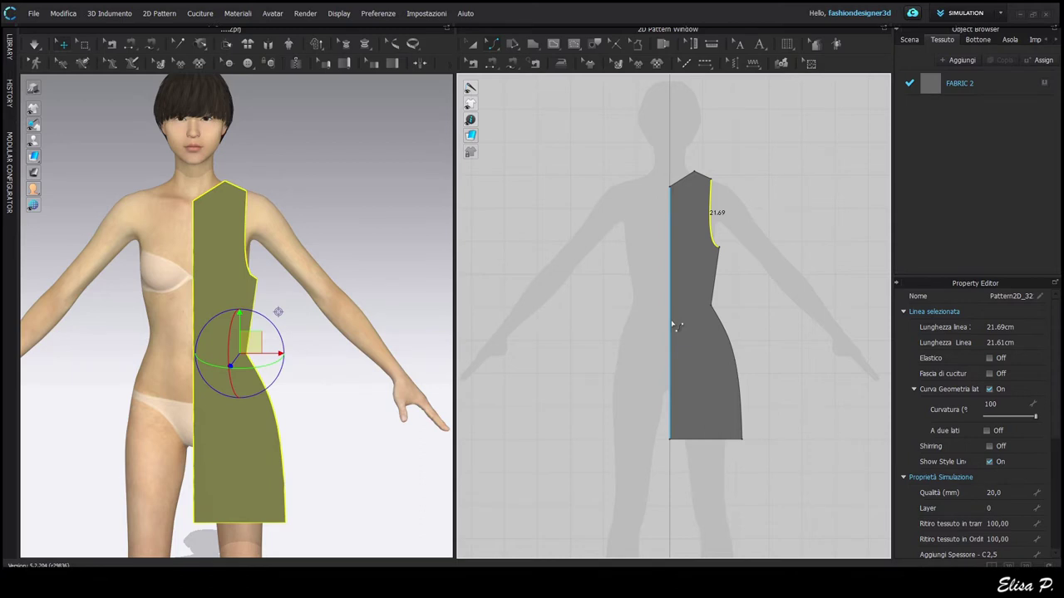
# Step: Add a diamond-shaped waist dart inside the front piece, with sides about 13.47 cm long
pyautogui.click(556, 45)
pyautogui.click(569, 109)
pyautogui.scroll(5, 711, 301)
pyautogui.moveTo(656, 225); pyautogui.dragTo(678, 427)
pyautogui.press('a')
pyautogui.moveTo(669, 383); pyautogui.dragTo(668, 369)
pyautogui.scroll(-3, 668, 367)
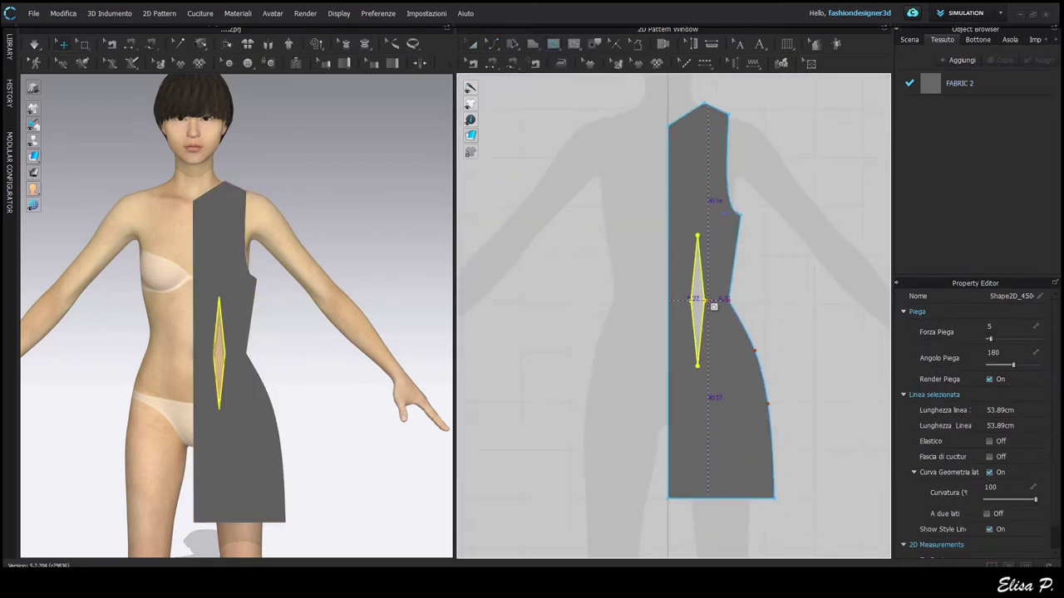
# Step: Draw an internal waist line from the dart to the centre front and a horizontal bust line at underarm level
pyautogui.click(692, 303)
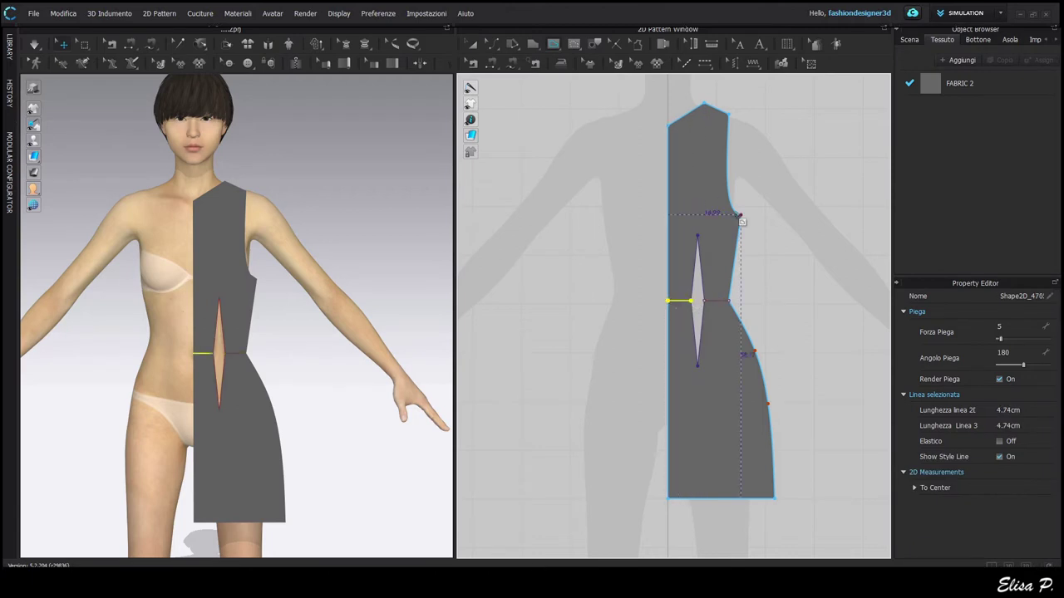
pyautogui.doubleClick(669, 215)
pyautogui.scroll(-2, 670, 216)
pyautogui.moveTo(756, 242); pyautogui.dragTo(738, 295, button='middle')
# Step: Create a linked symmetric copy of the half front and place it on the other side of the centre line
pyautogui.press('a')
pyautogui.click(679, 234)
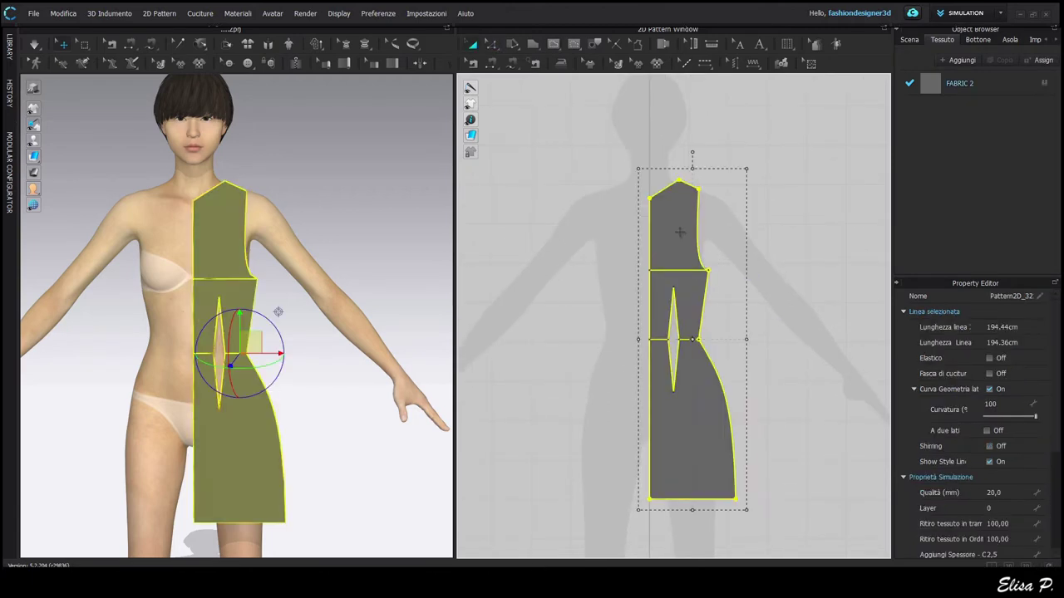
pyautogui.rightClick(679, 234)
pyautogui.click(778, 160)
pyautogui.click(599, 340)
pyautogui.scroll(-3, 706, 341)
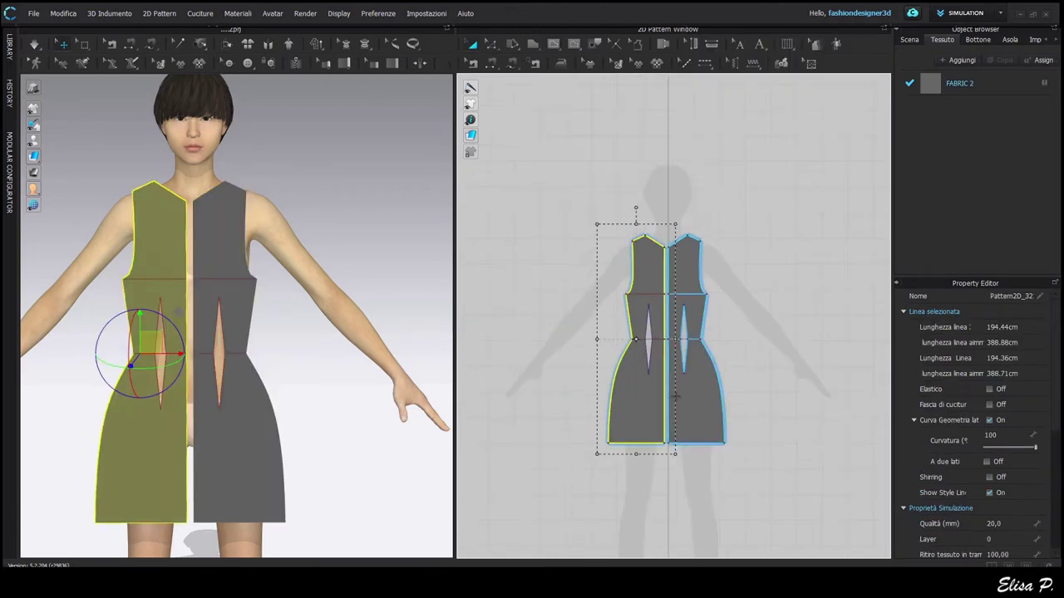
# Step: Copy the original half front and paste it to the side of the front pieces for the back
pyautogui.click(699, 413)
pyautogui.hotkey('ctrl', 'c')
pyautogui.hotkey('ctrl', 'v')
pyautogui.click(848, 344)
pyautogui.scroll(4, 847, 344)
pyautogui.moveTo(802, 344); pyautogui.dragTo(743, 358, button='middle')
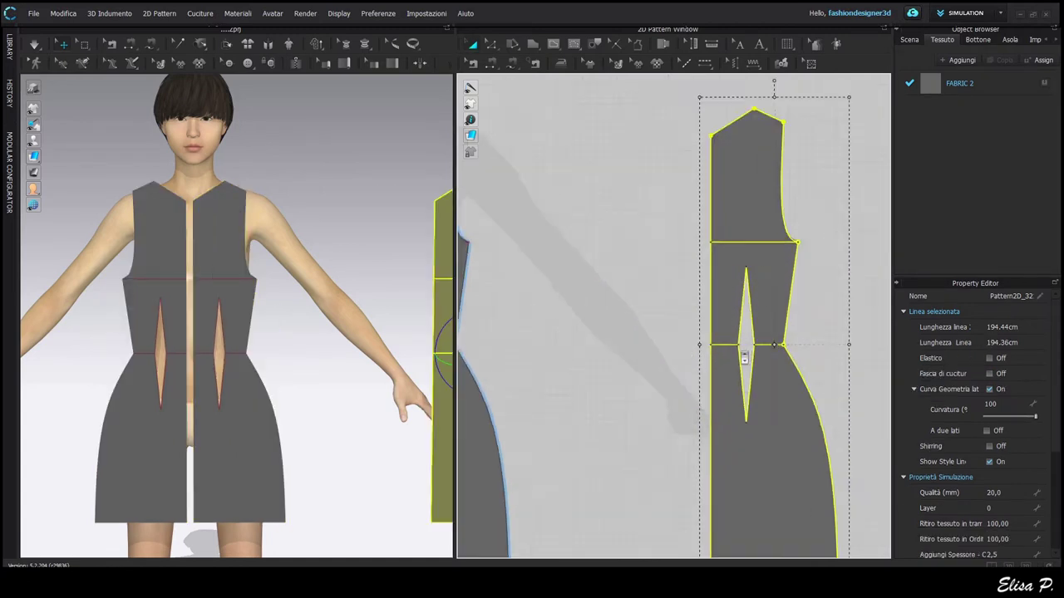
# Step: Reshape the back piece's armhole into a shallower curve about 21.24 cm long
pyautogui.scroll(-1, 743, 358)
pyautogui.click(780, 257)
pyautogui.moveTo(810, 248); pyautogui.dragTo(811, 248)
pyautogui.moveTo(811, 248); pyautogui.dragTo(812, 260, button='middle')
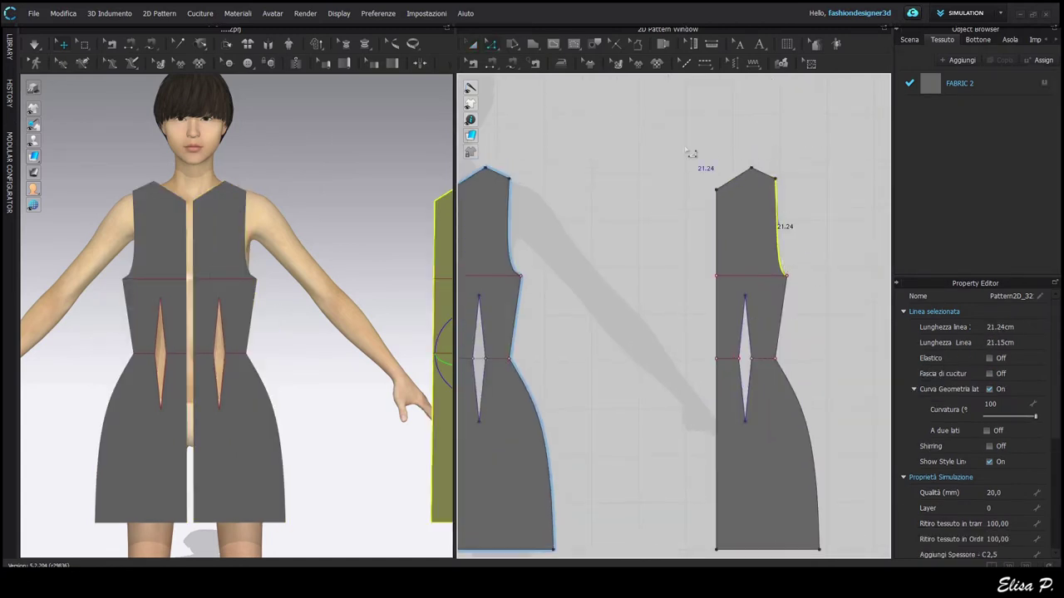
# Step: Raise the back piece's centre neck point and move its neckline and shoulder edges up about 1.17 cm
pyautogui.press('z')
pyautogui.click(717, 190)
pyautogui.moveTo(722, 179); pyautogui.dragTo(719, 173)
pyautogui.moveTo(687, 139); pyautogui.dragTo(793, 196)
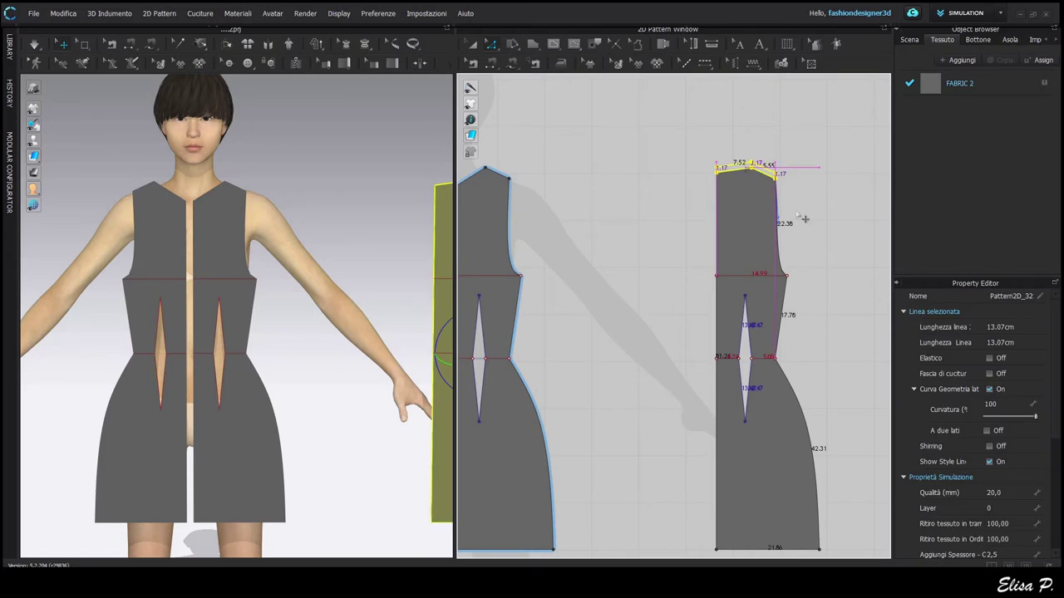
pyautogui.scroll(-3, 787, 219)
pyautogui.moveTo(726, 334); pyautogui.dragTo(703, 343, button='middle')
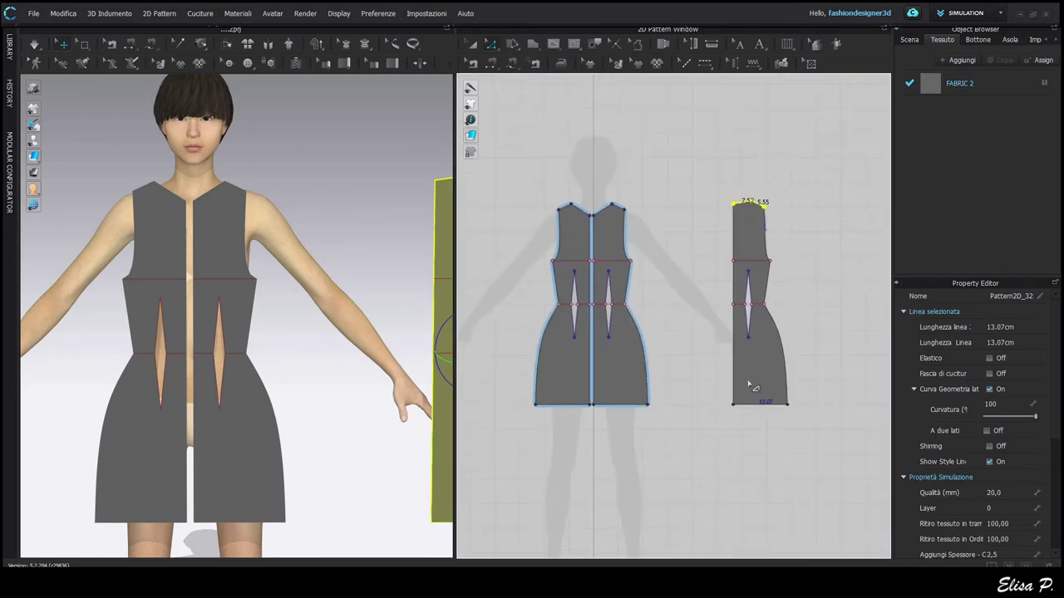
# Step: Move the back piece behind the avatar in the 3D view
pyautogui.press('a')
pyautogui.scroll(-3, 387, 419)
pyautogui.moveTo(413, 327); pyautogui.dragTo(181, 317)
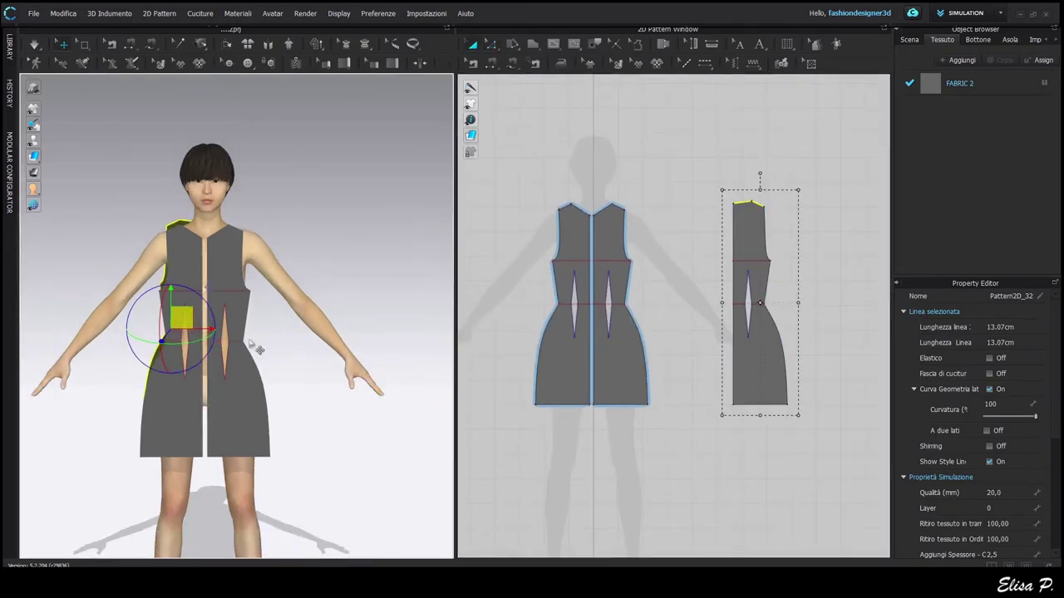
# Step: Create a linked symmetric copy of the back piece and place it beside the original along the centre back
pyautogui.rightClick(757, 366)
pyautogui.click(847, 174)
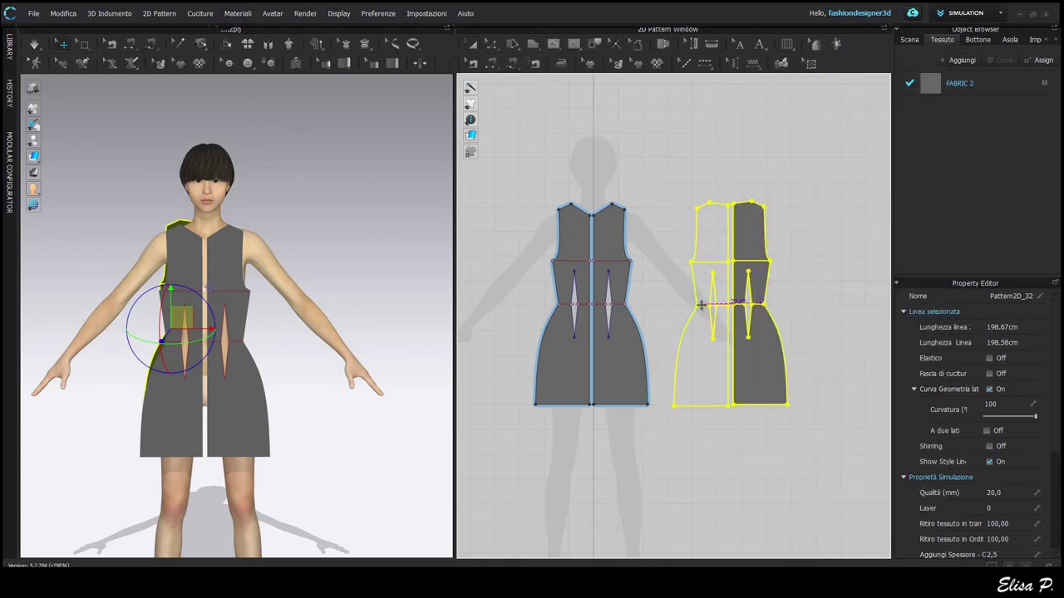
pyautogui.click(701, 305)
# Step: Position the back pieces close behind the avatar's body in 3D and select both of them
pyautogui.moveTo(148, 330); pyautogui.dragTo(287, 330)
pyautogui.moveTo(345, 425); pyautogui.dragTo(221, 431, button='right')
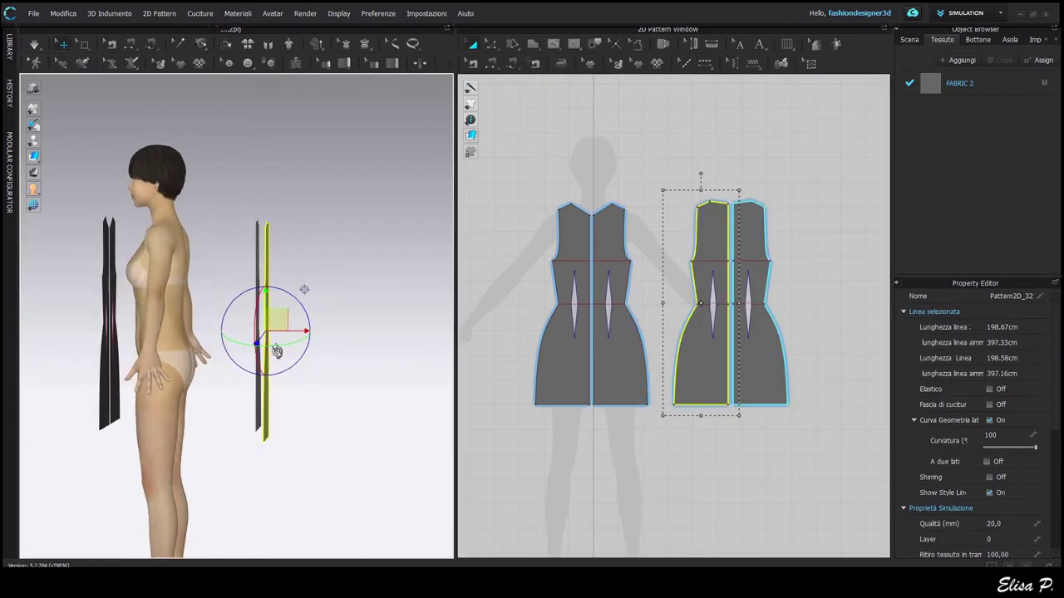
pyautogui.moveTo(277, 321); pyautogui.dragTo(211, 301)
pyautogui.keyDown('shift'); pyautogui.click(753, 241); pyautogui.keyUp('shift')
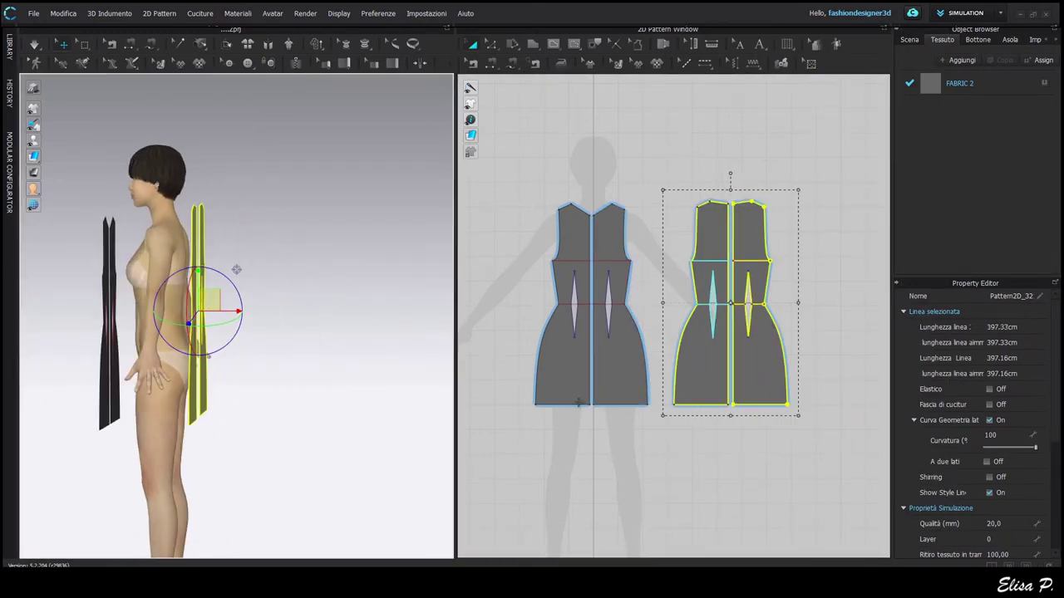
# Step: Move both front pieces closer to the avatar's chest and centre the back pieces behind the body
pyautogui.click(578, 402)
pyautogui.keyDown('shift'); pyautogui.click(613, 391); pyautogui.keyUp('shift')
pyautogui.moveTo(122, 310); pyautogui.dragTo(136, 297)
pyautogui.moveTo(217, 415); pyautogui.dragTo(345, 418, button='right')
pyautogui.moveTo(344, 418); pyautogui.dragTo(366, 446, button='middle')
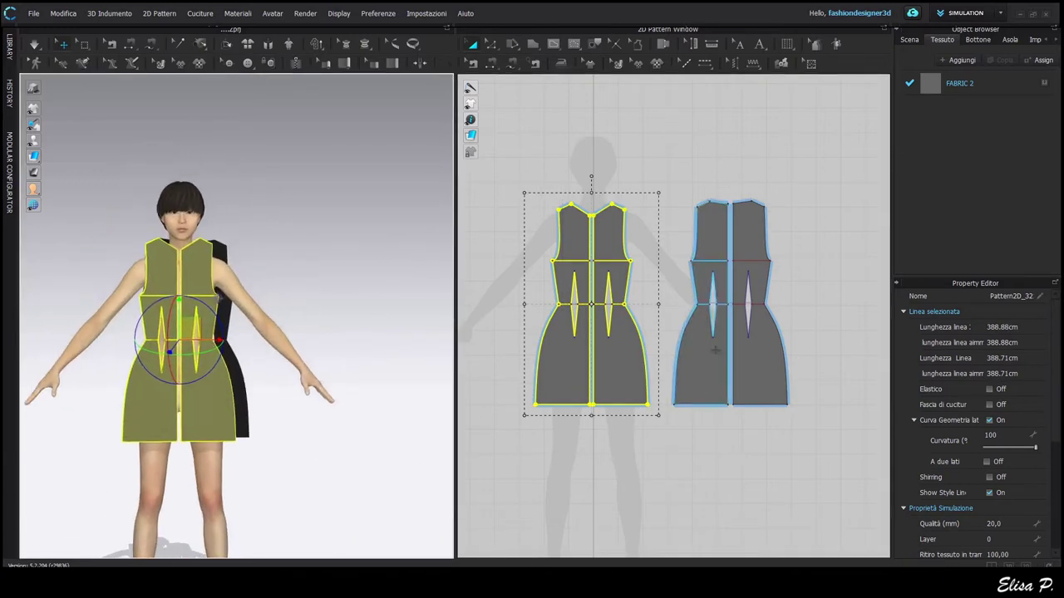
pyautogui.click(777, 369)
pyautogui.moveTo(182, 337); pyautogui.dragTo(172, 337)
# Step: Sew the two back pieces together along the centre back and the two front pieces along the centre front
pyautogui.press('n')
pyautogui.click(728, 388)
pyautogui.click(732, 388)
pyautogui.click(589, 384)
pyautogui.click(594, 384)
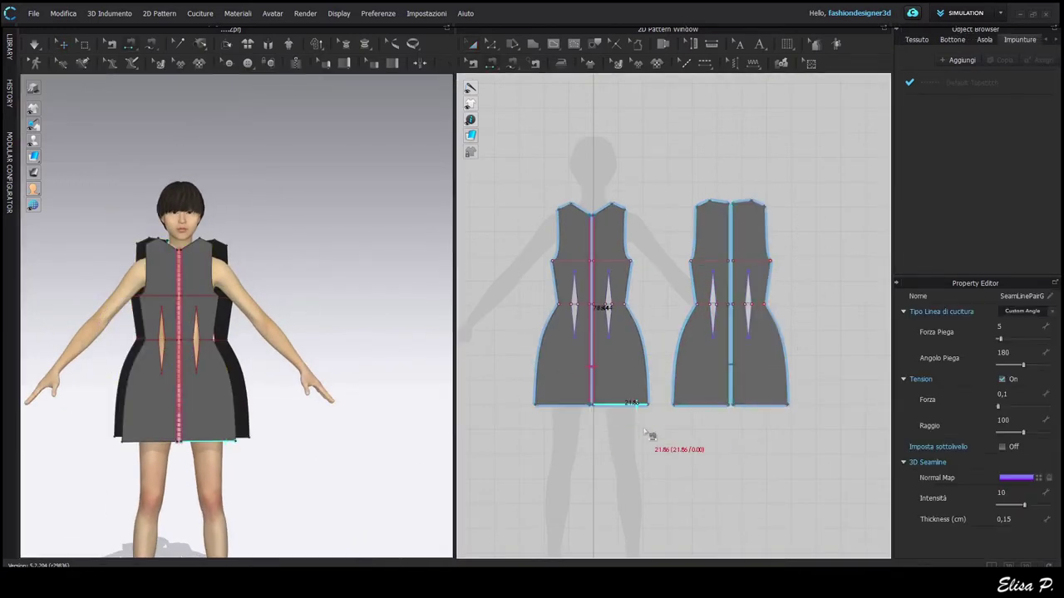
# Step: Sew the front pieces to the back pieces along the side seams and shoulders
pyautogui.click(639, 325)
pyautogui.click(695, 279)
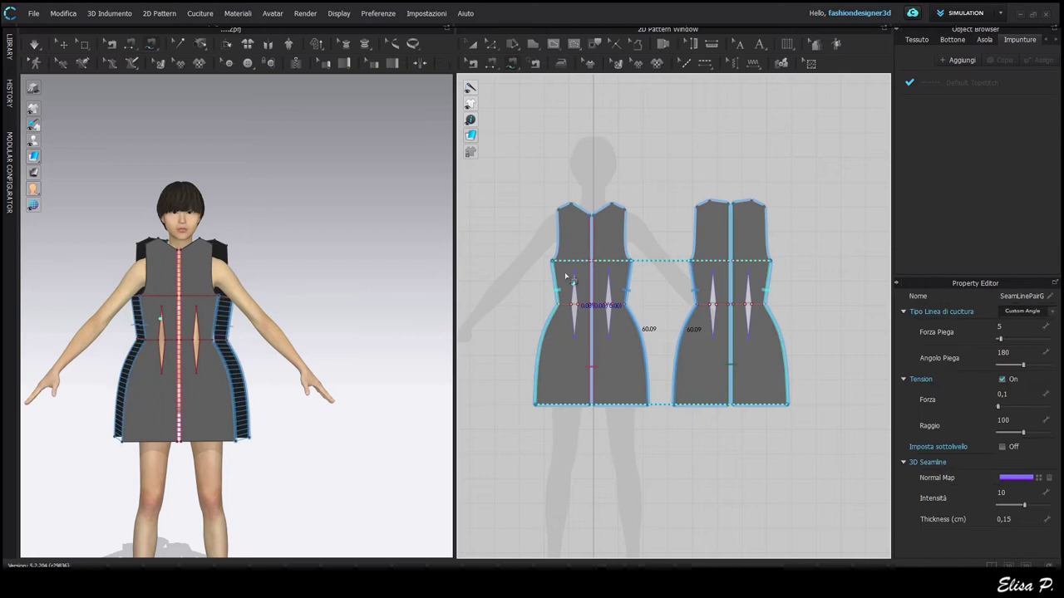
pyautogui.click(619, 205)
pyautogui.click(703, 203)
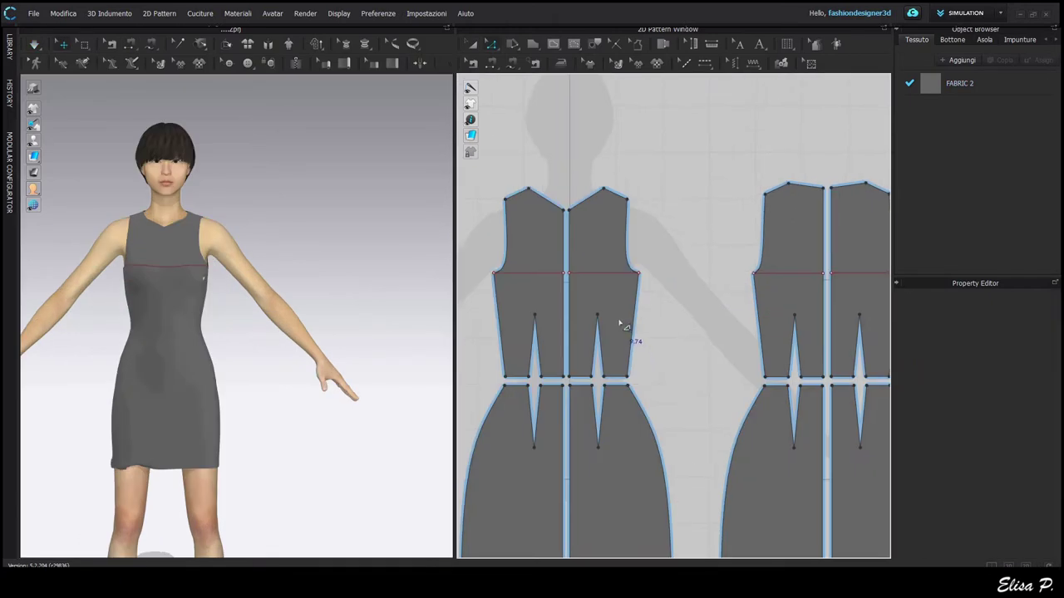
# Step: Shorten the front skirt darts by moving their lower tip up towards the waist
pyautogui.scroll(2, 632, 332)
pyautogui.click(587, 486)
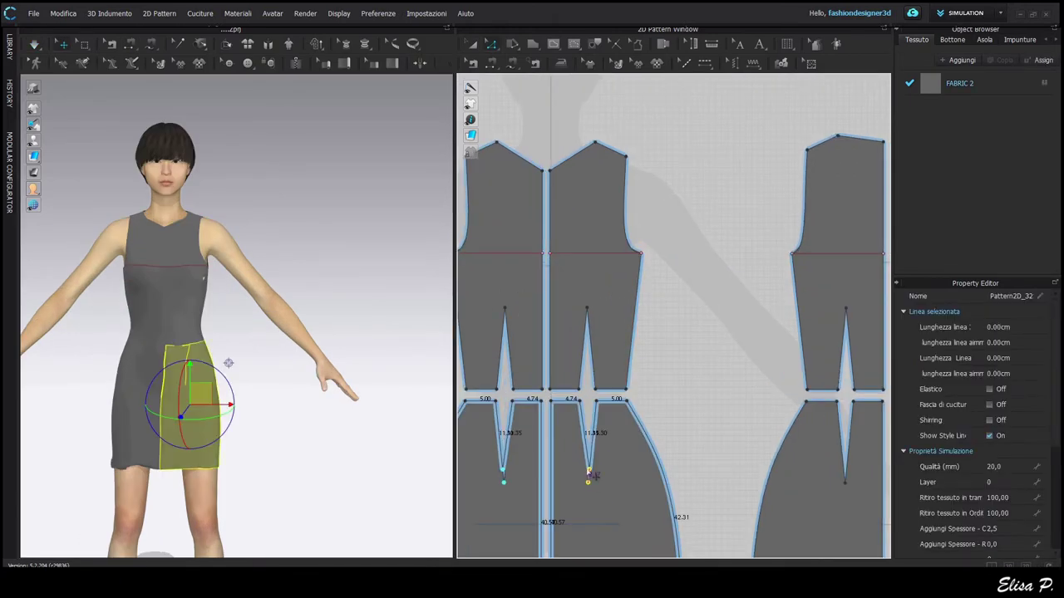
pyautogui.scroll(5, 591, 452)
pyautogui.moveTo(591, 454); pyautogui.dragTo(590, 449)
# Step: Shorten the back skirt darts by moving their lower tip up towards the waist
pyautogui.scroll(-5, 655, 437)
pyautogui.moveTo(732, 418); pyautogui.dragTo(491, 407, button='middle')
pyautogui.scroll(4, 616, 449)
pyautogui.moveTo(604, 416); pyautogui.dragTo(603, 345)
# Step: Simulate the dress on the avatar and pull the skirt down to adjust its drape
pyautogui.press('space')
pyautogui.moveTo(146, 437); pyautogui.dragTo(155, 513)
pyautogui.moveTo(197, 377); pyautogui.dragTo(199, 436, button='right')
pyautogui.press('space')
pyautogui.press('n')
pyautogui.scroll(-5, 613, 342)
pyautogui.moveTo(836, 356); pyautogui.dragTo(712, 355, button='middle')
pyautogui.scroll(3, 712, 354)
pyautogui.click(617, 360)
pyautogui.scroll(-3, 712, 357)
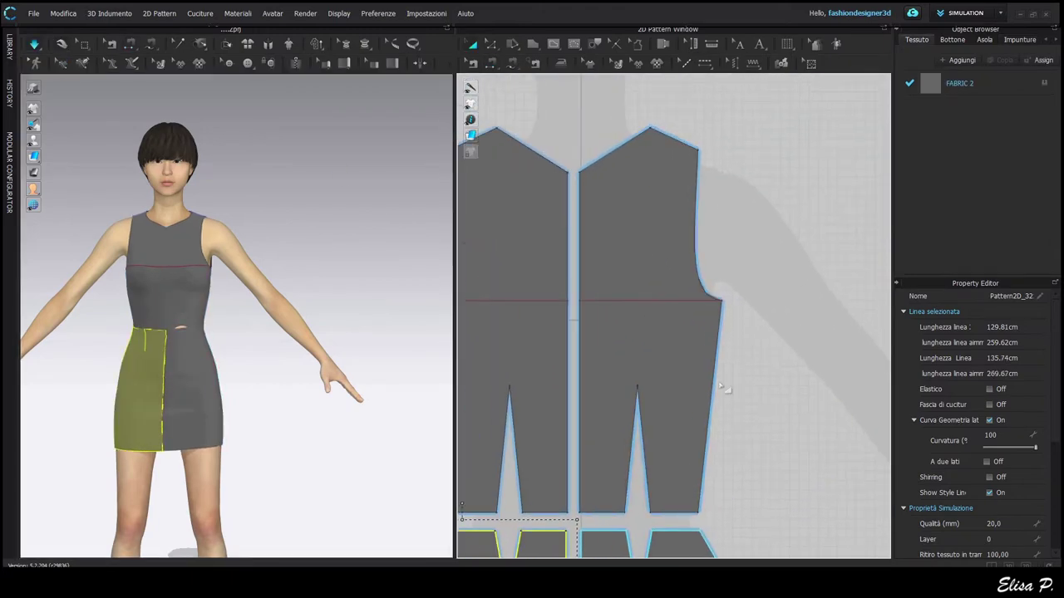
# Step: Add a 2 cm wide bust dart at a point on the front bodice's side seam, increasing its default length
pyautogui.press('z')
pyautogui.moveTo(593, 390); pyautogui.dragTo(711, 389, button='middle')
pyautogui.click(550, 365)
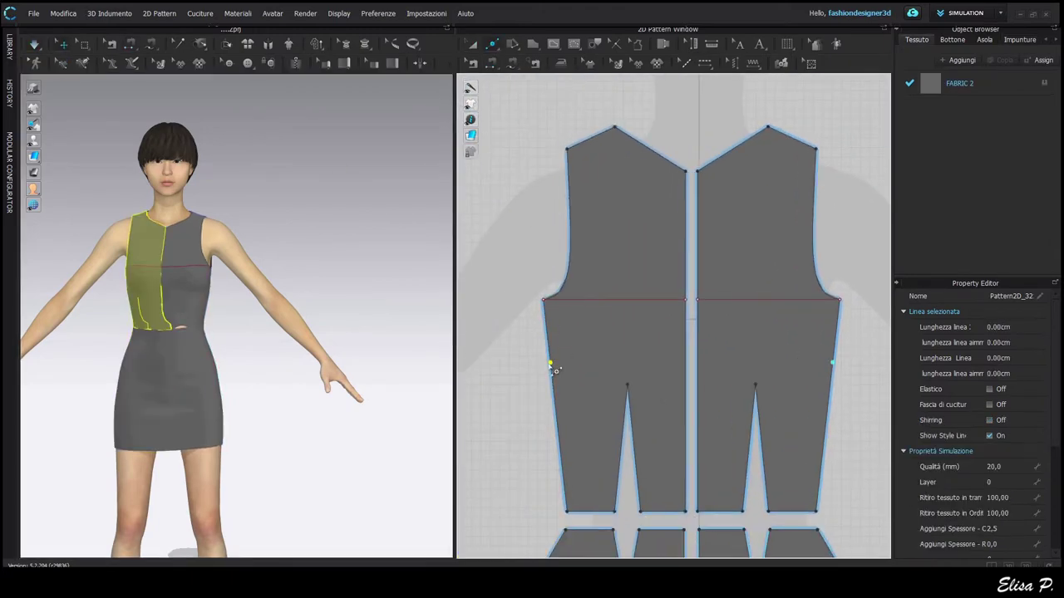
pyautogui.rightClick(549, 364)
pyautogui.click(575, 419)
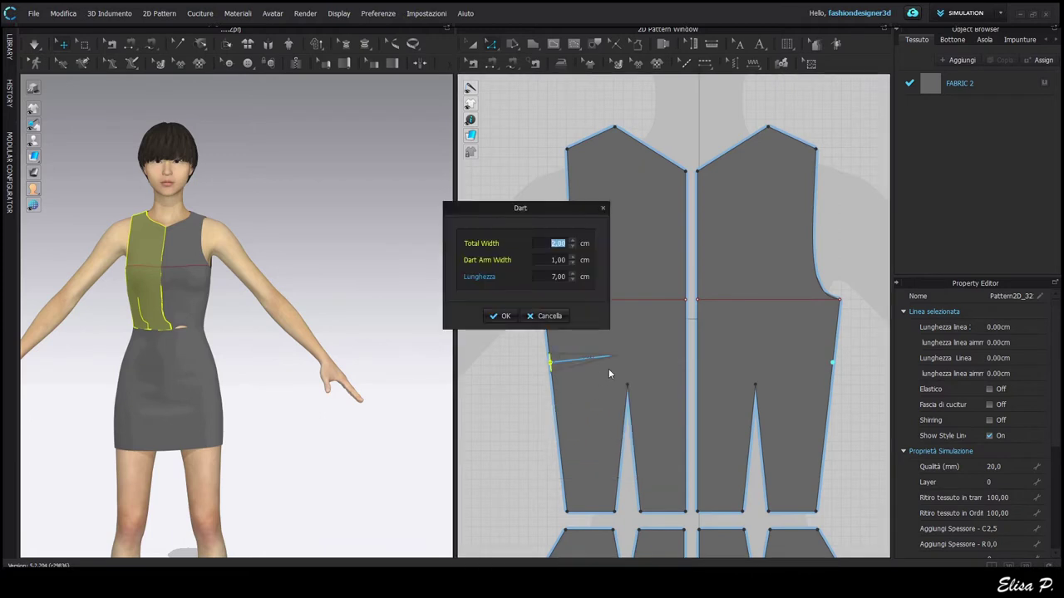
pyautogui.click(573, 274)
pyautogui.click(502, 316)
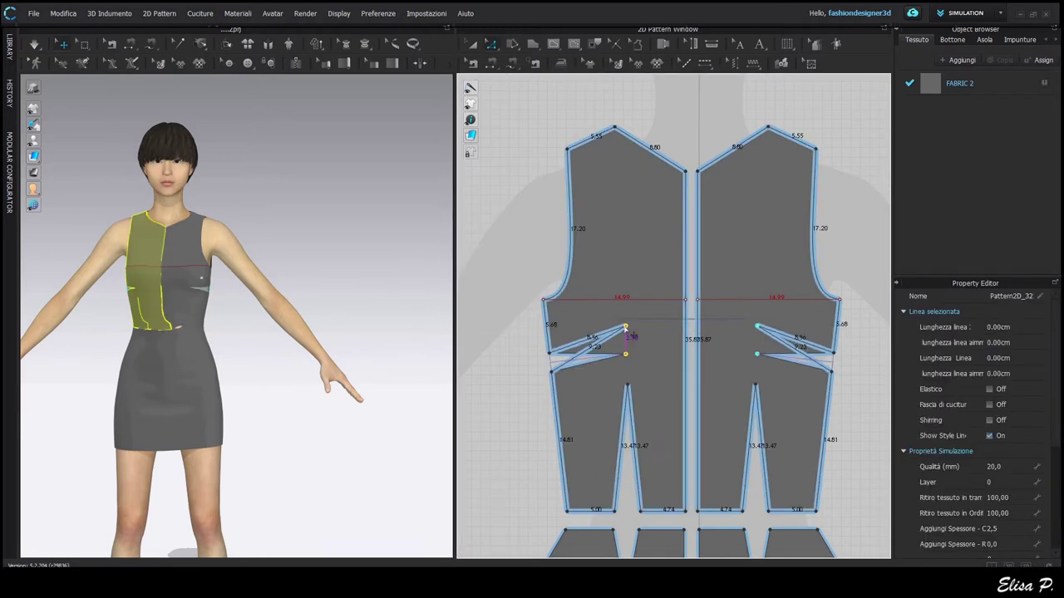
# Step: Move the lower end of the bust dart outward on the side seam and simulate the dress
pyautogui.moveTo(552, 373); pyautogui.dragTo(543, 372)
pyautogui.press('space')
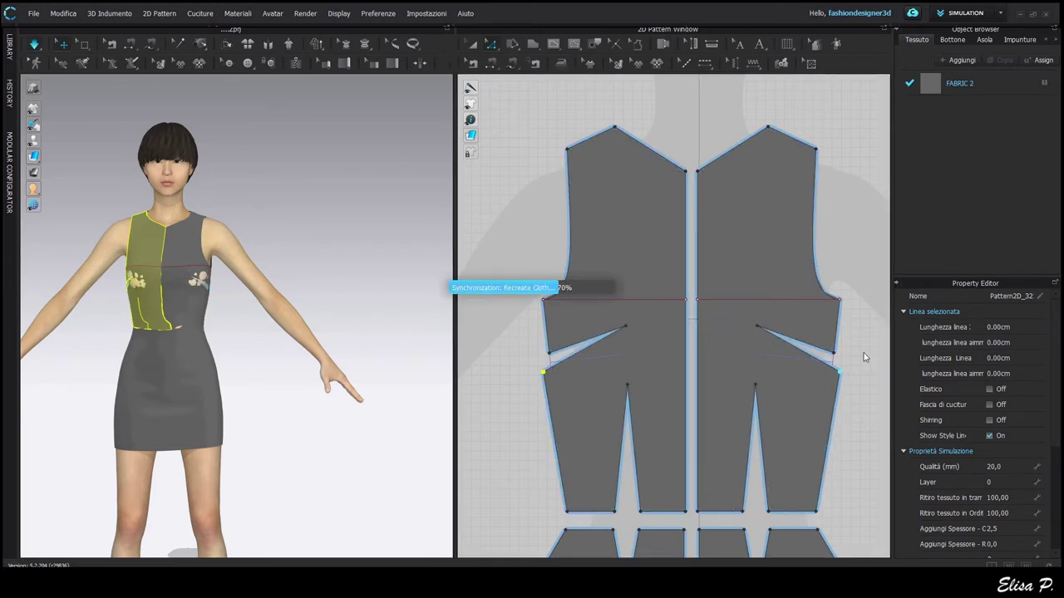
# Step: Apply Fullness in the Start direction to the bust dart's upper arm, using the armhole as slash line, extending the arm to about 10.56 cm
pyautogui.click(549, 354)
pyautogui.scroll(3, 599, 294)
pyautogui.click(513, 45)
pyautogui.click(534, 61)
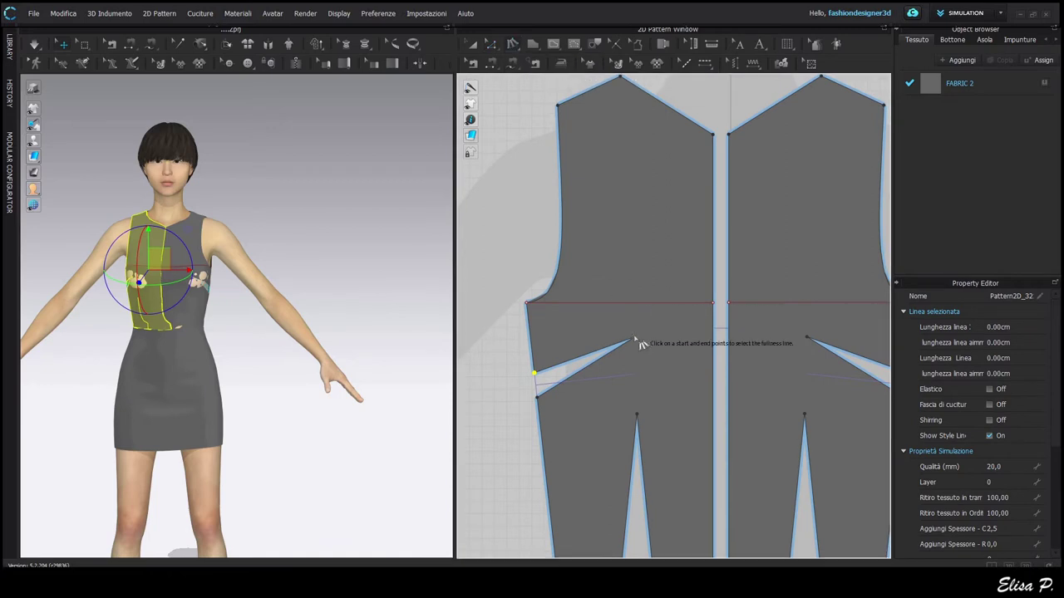
pyautogui.click(632, 339)
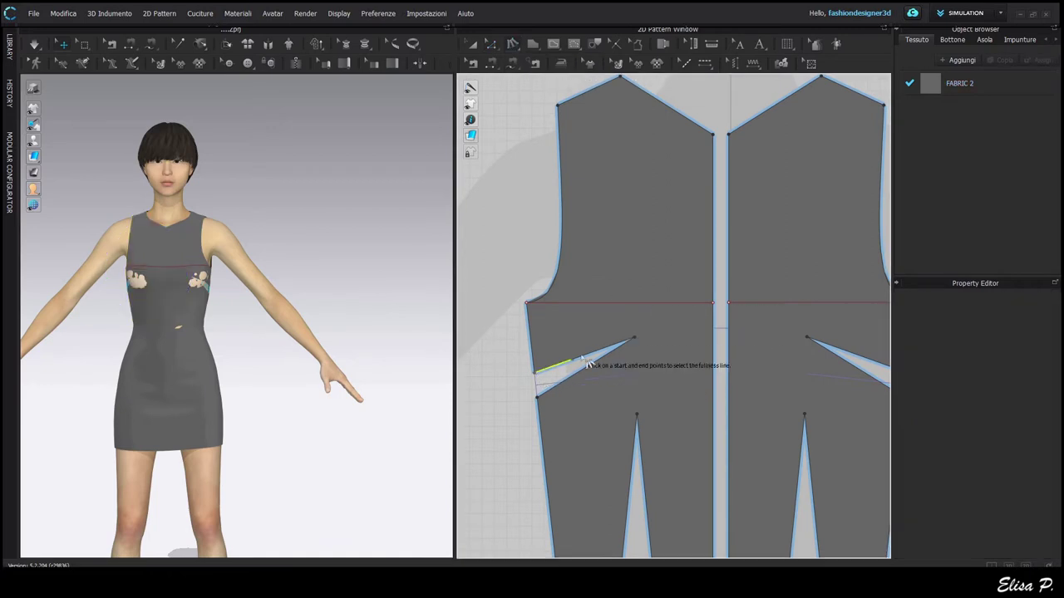
pyautogui.click(527, 303)
pyautogui.click(558, 106)
pyautogui.moveTo(586, 172); pyautogui.dragTo(414, 190)
pyautogui.click(421, 304)
pyautogui.click(422, 304)
pyautogui.click(422, 304)
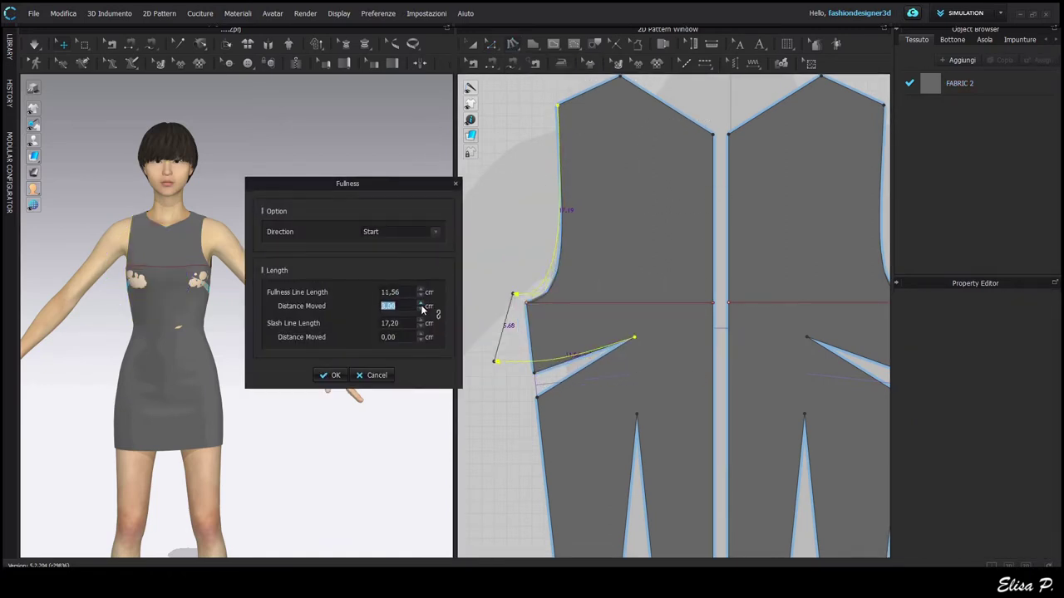
pyautogui.click(365, 375)
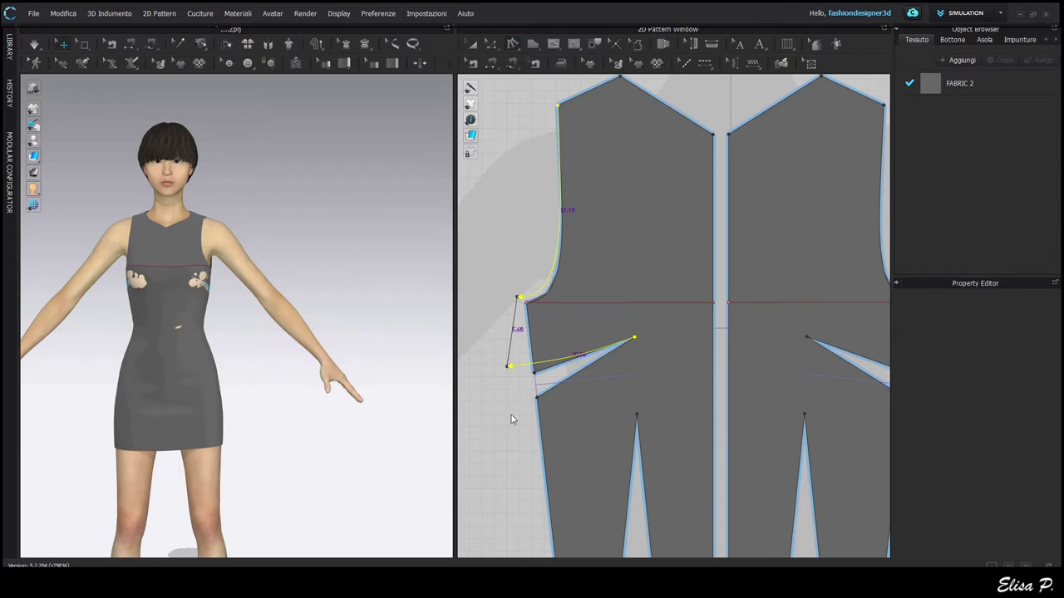
# Step: Move the bust dart's lower end further outward to make its arm about 10.79 cm long and simulate the dress
pyautogui.moveTo(537, 399); pyautogui.dragTo(519, 402)
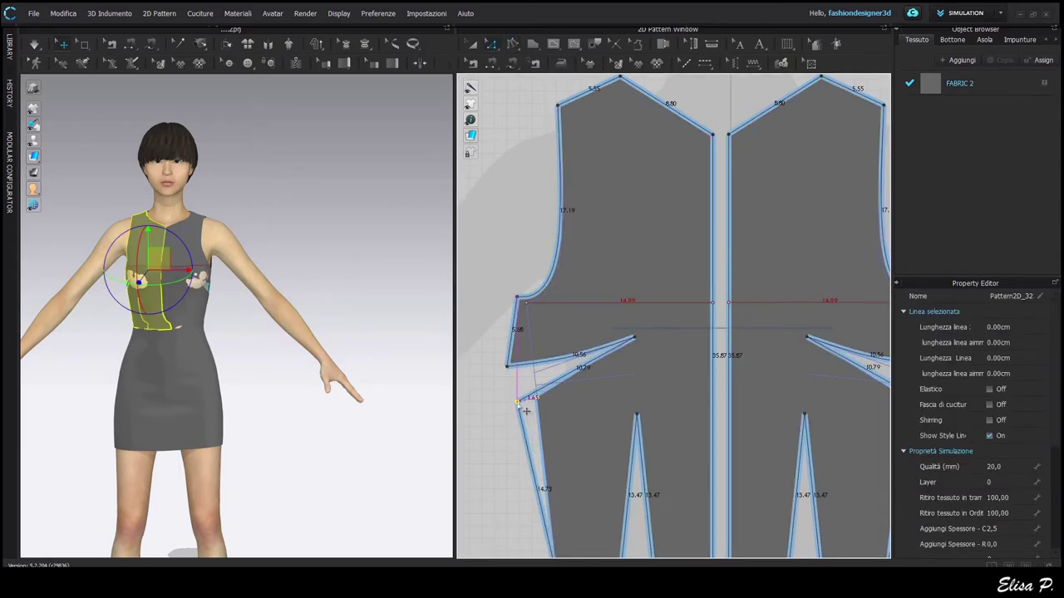
pyautogui.click(209, 291)
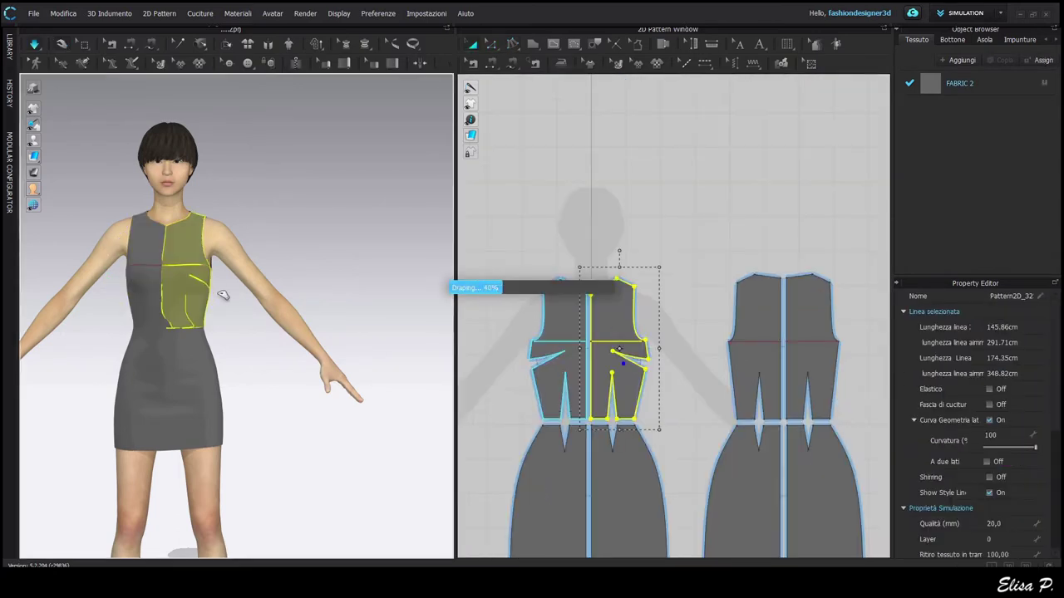
pyautogui.click(482, 412)
pyautogui.scroll(-1, 486, 413)
pyautogui.scroll(3, 349, 434)
pyautogui.scroll(-2, 608, 324)
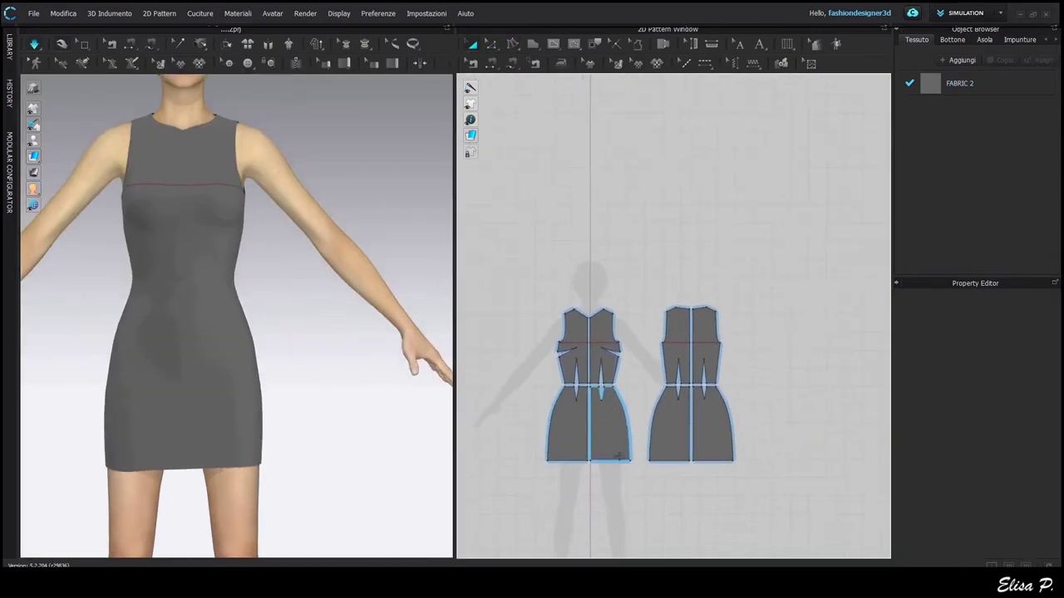
# Step: Lengthen the dress by moving the hem edges of the front and back skirt pieces down
pyautogui.moveTo(528, 452); pyautogui.dragTo(738, 482)
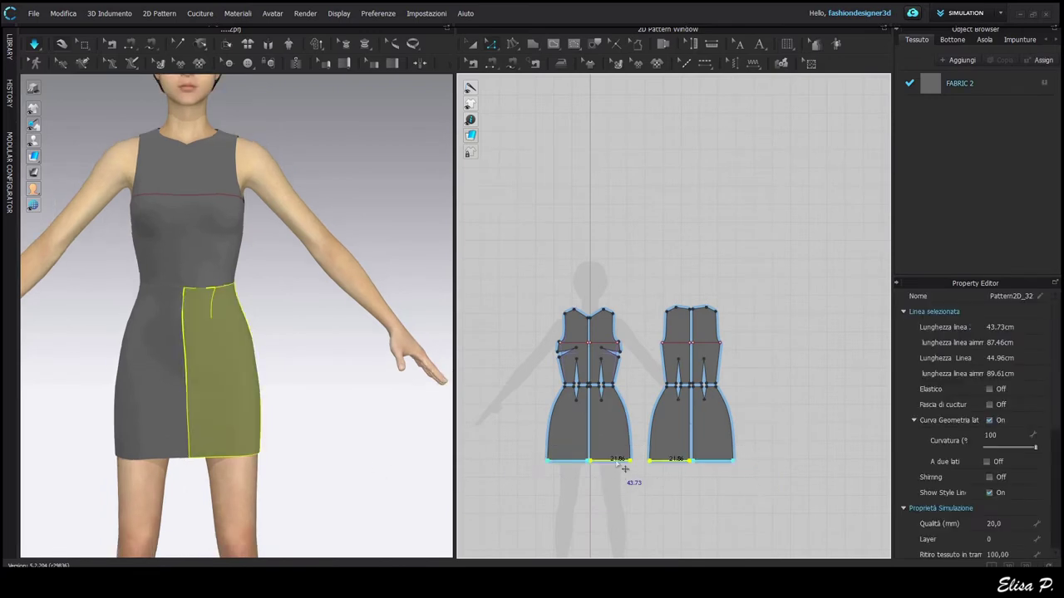
pyautogui.moveTo(619, 463); pyautogui.dragTo(614, 482)
pyautogui.click(628, 505)
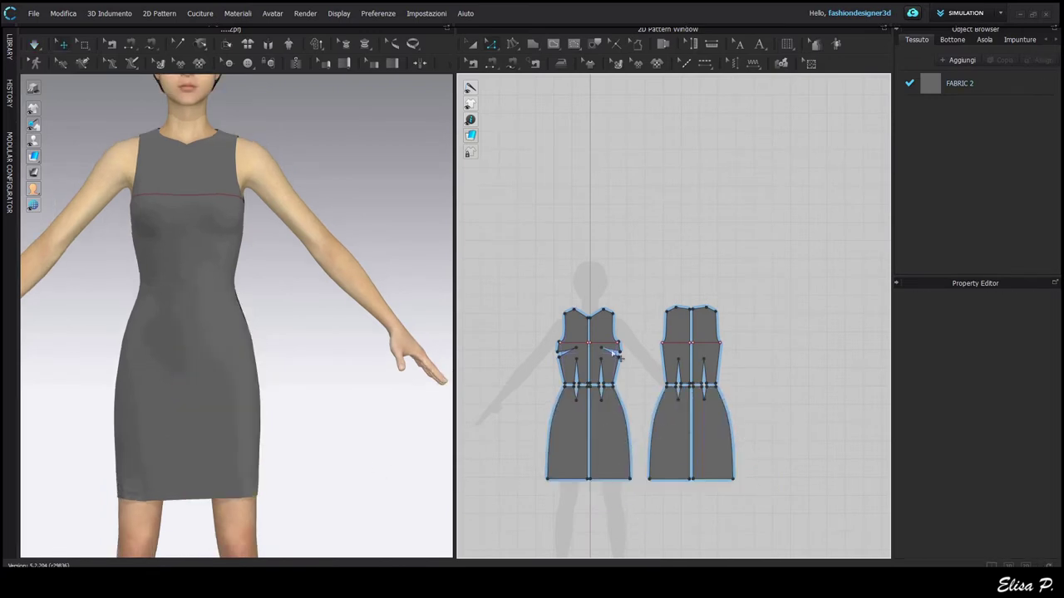
# Step: Slightly widen the front and back bodice and skirt pieces together by scaling their linked halves horizontally
pyautogui.click(610, 432)
pyautogui.keyDown('shift'); pyautogui.click(604, 331); pyautogui.keyUp('shift')
pyautogui.keyDown('shift'); pyautogui.click(671, 428); pyautogui.keyUp('shift')
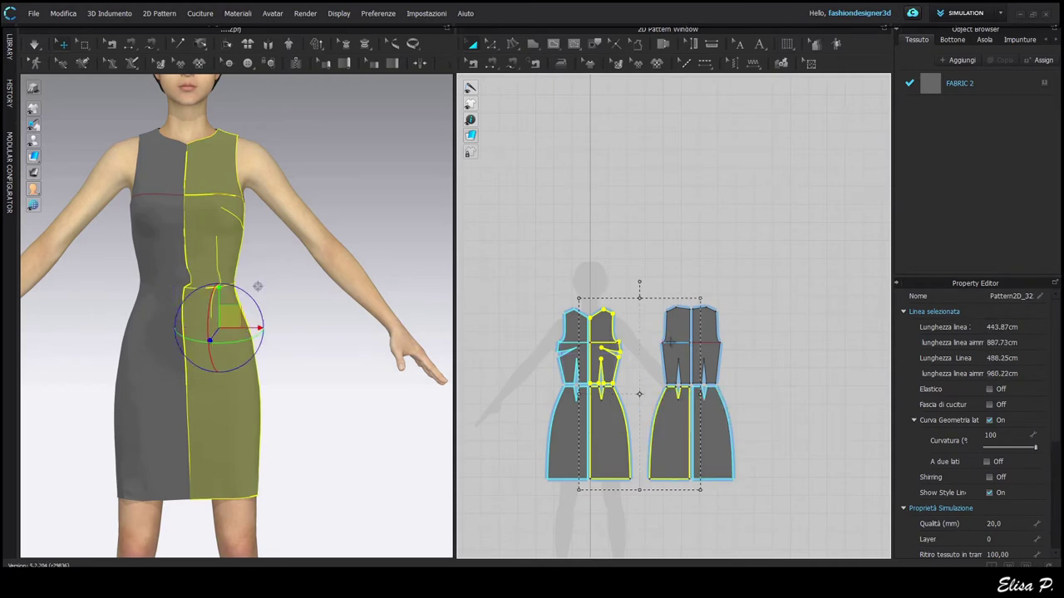
pyautogui.keyDown('shift'); pyautogui.click(676, 353); pyautogui.keyUp('shift')
pyautogui.moveTo(701, 394); pyautogui.dragTo(706, 393)
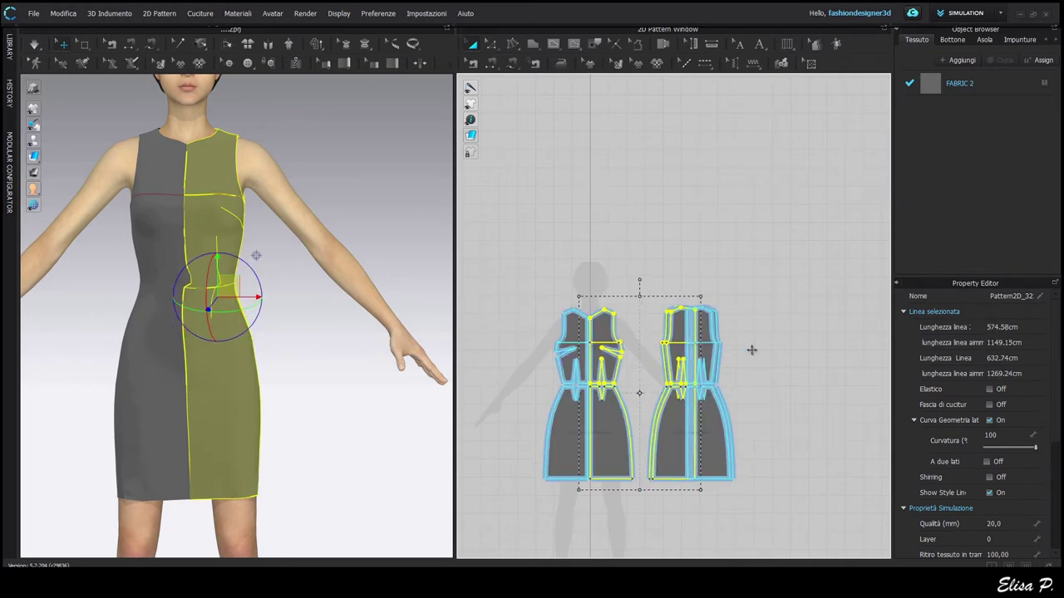
pyautogui.scroll(4, 657, 409)
pyautogui.click(810, 390)
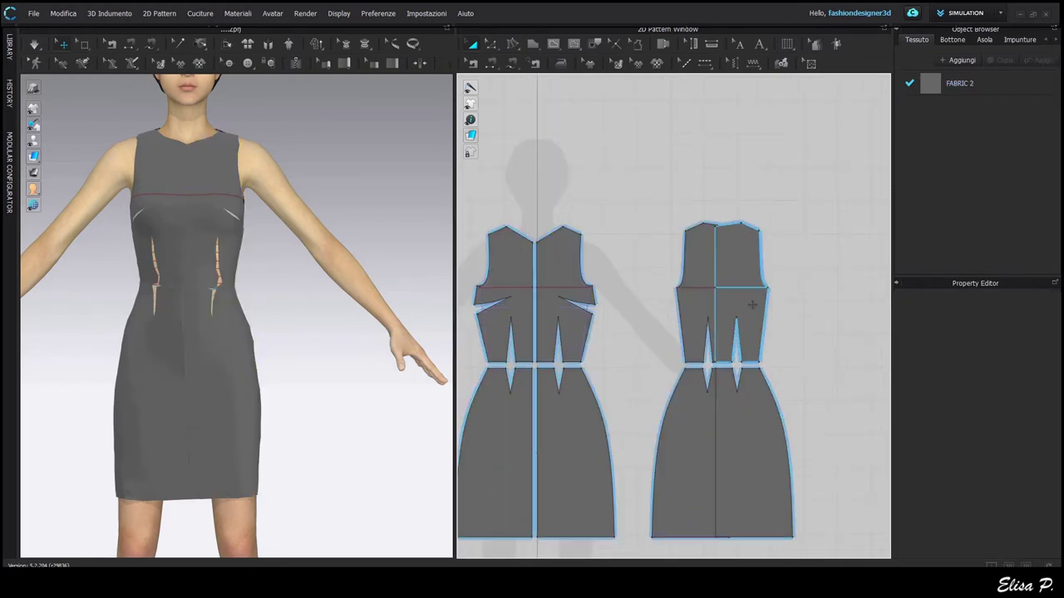
# Step: Move one back bodice half and its skirt half outward to separate the back halves, and simulate the dress
pyautogui.moveTo(753, 304); pyautogui.dragTo(780, 304)
pyautogui.moveTo(763, 425); pyautogui.dragTo(789, 425)
pyautogui.press('space')
pyautogui.click(284, 467)
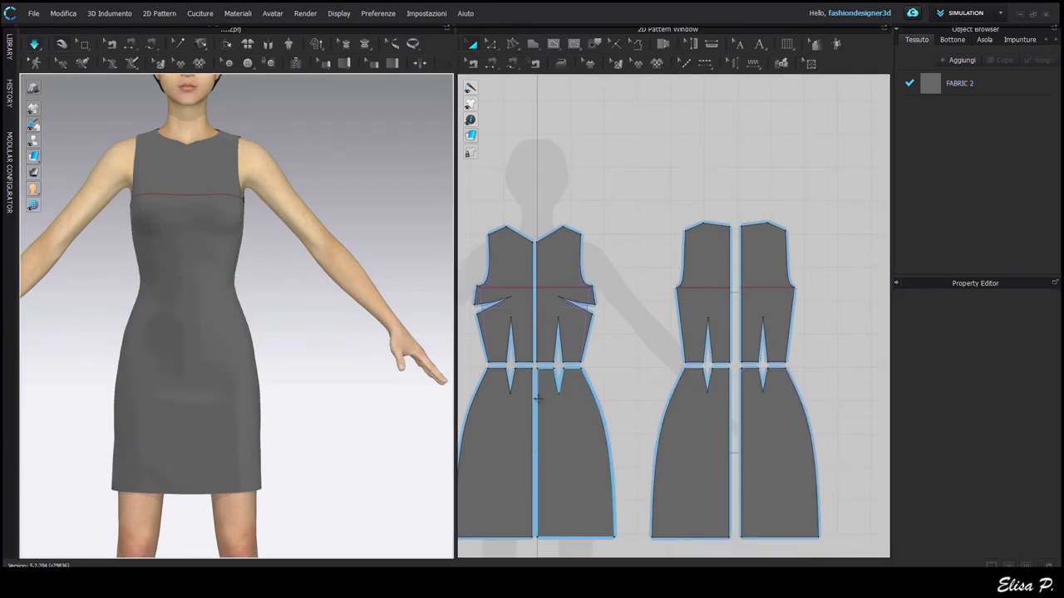
# Step: Raise the centre-front neckline point of the front bodice to make the neckline shallower, and simulate the dress
pyautogui.scroll(4, 540, 366)
pyautogui.moveTo(546, 316); pyautogui.dragTo(580, 399, button='middle')
pyautogui.scroll(3, 648, 292)
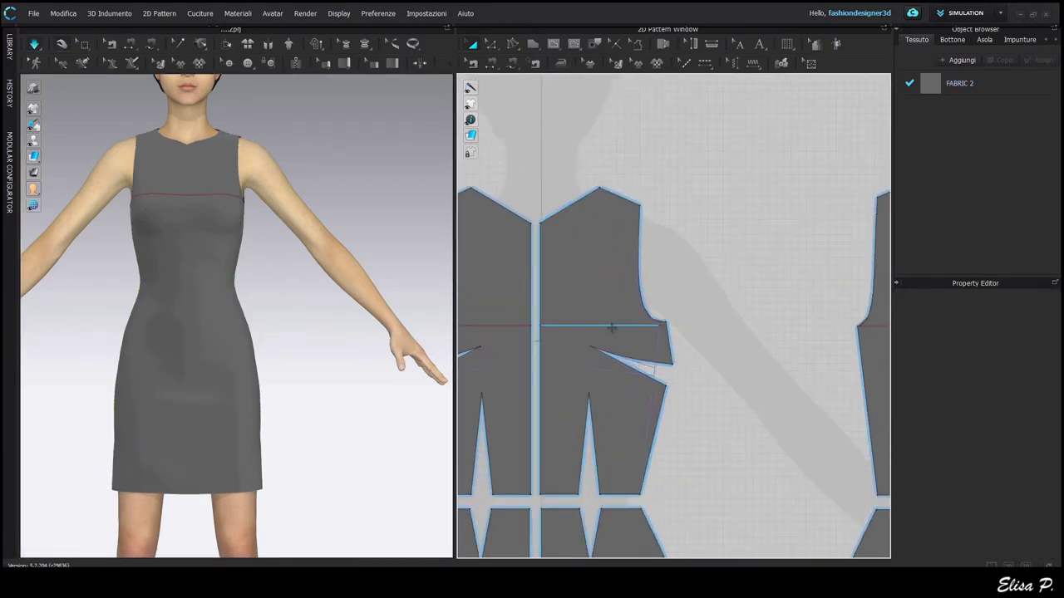
pyautogui.moveTo(613, 327); pyautogui.dragTo(679, 355, button='middle')
pyautogui.press('z')
pyautogui.click(610, 248)
pyautogui.moveTo(609, 249); pyautogui.dragTo(610, 223)
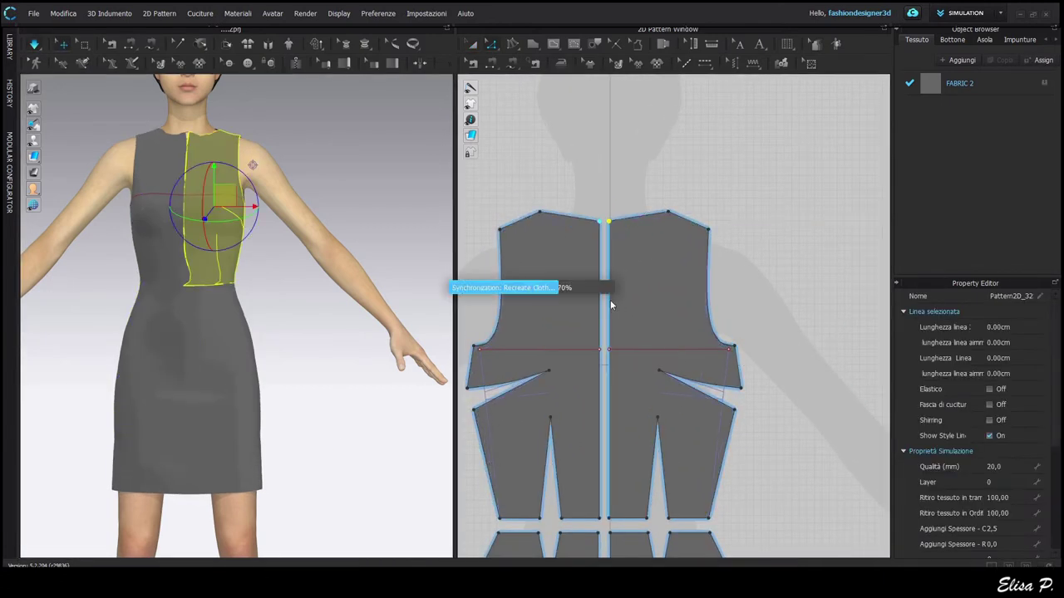
pyautogui.press('space')
# Step: Merge the two front bodice halves along the centre front and remove the symmetric link between them
pyautogui.rightClick(612, 279)
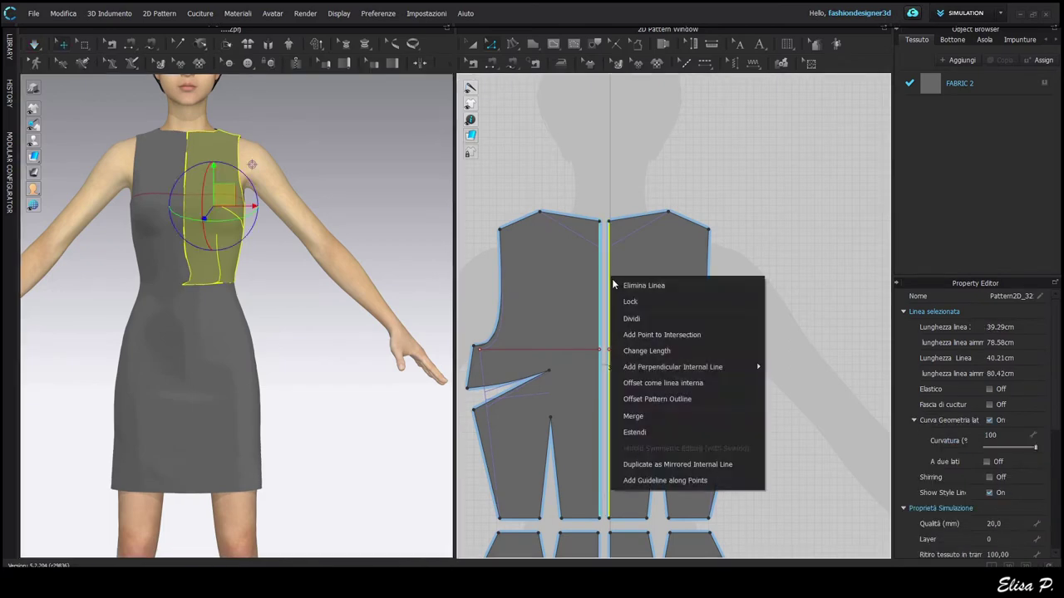
pyautogui.click(647, 417)
pyautogui.moveTo(607, 332); pyautogui.dragTo(602, 332, button='middle')
pyautogui.scroll(4, 603, 287)
pyautogui.press('a')
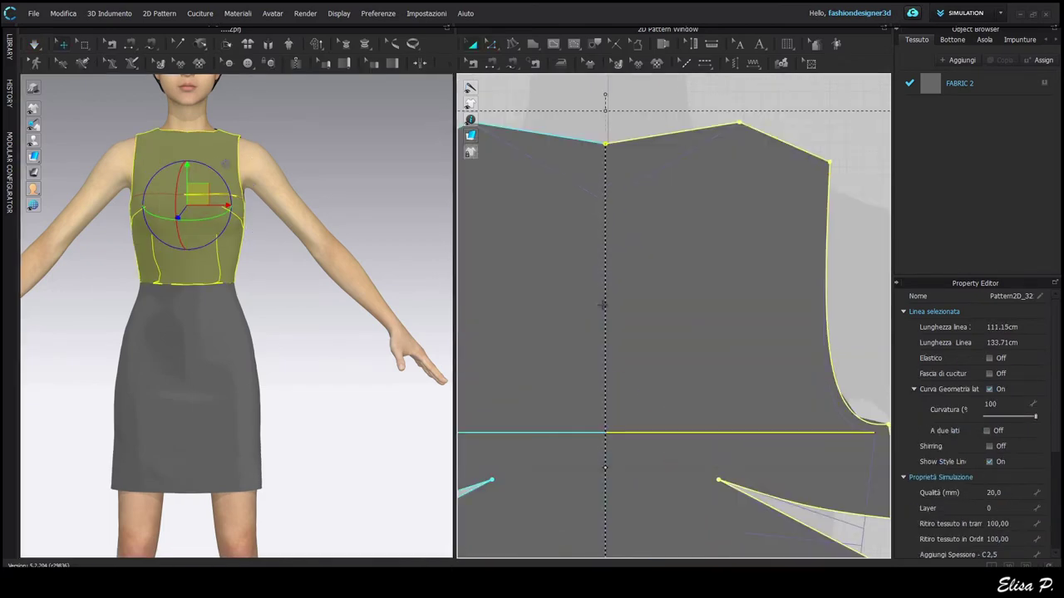
pyautogui.rightClick(599, 303)
pyautogui.click(659, 193)
pyautogui.scroll(-4, 651, 344)
pyautogui.press('i')
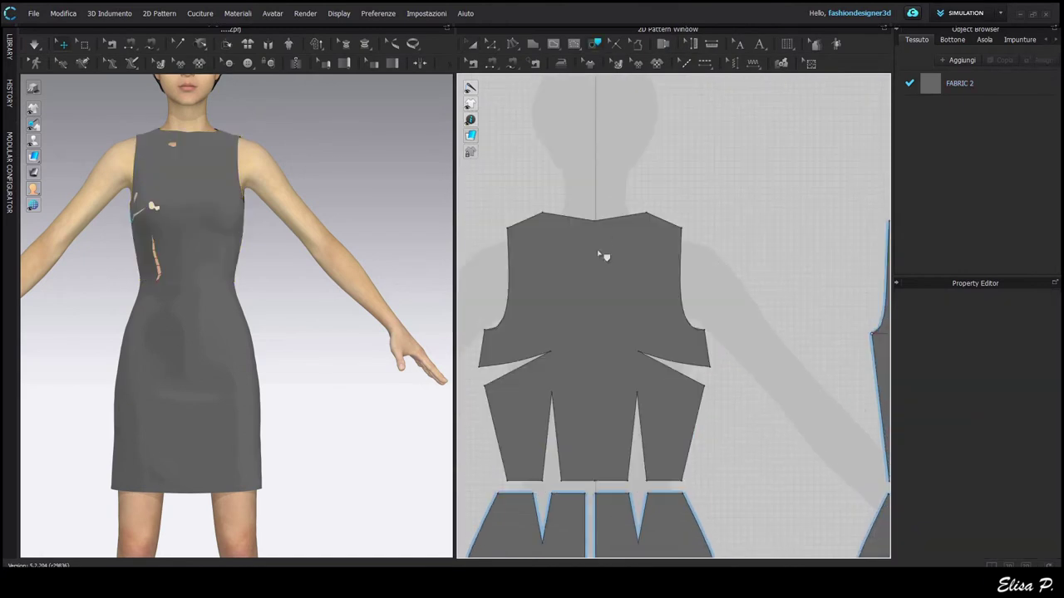
pyautogui.press('space')
pyautogui.press('space')
# Step: Convert the corner at the centre of the front neckline into a smooth curve point
pyautogui.press('z')
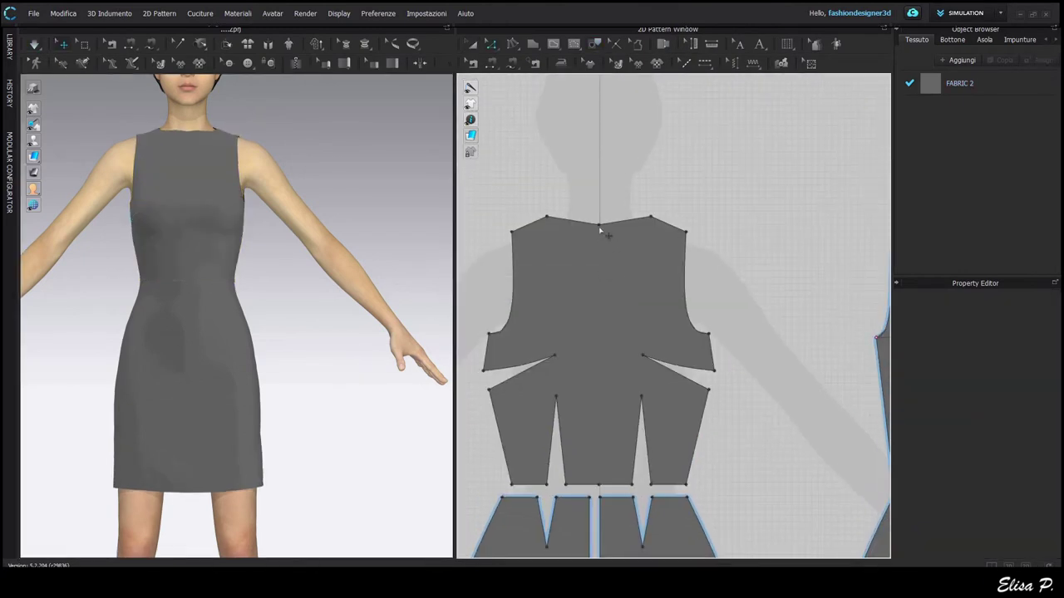
pyautogui.rightClick(600, 225)
pyautogui.click(641, 337)
pyautogui.scroll(3, 596, 252)
pyautogui.scroll(-2, 797, 325)
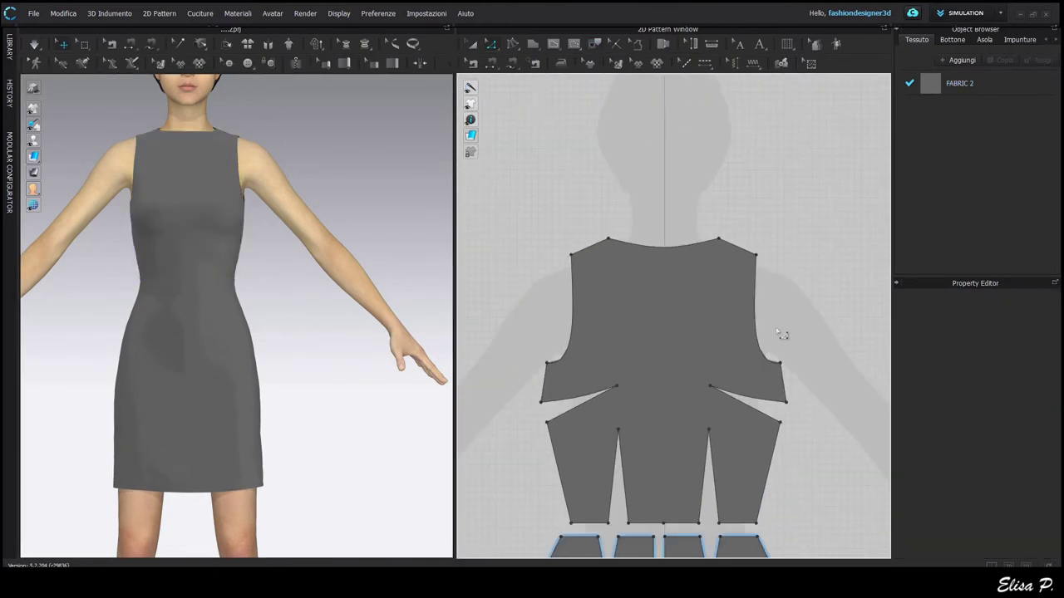
# Step: Divide the front neckline curve at its centre, entering 8 as the length
pyautogui.rightClick(662, 251)
pyautogui.click(707, 279)
pyautogui.write('8')
pyautogui.click(501, 375)
pyautogui.moveTo(524, 408); pyautogui.dragTo(571, 410, button='middle')
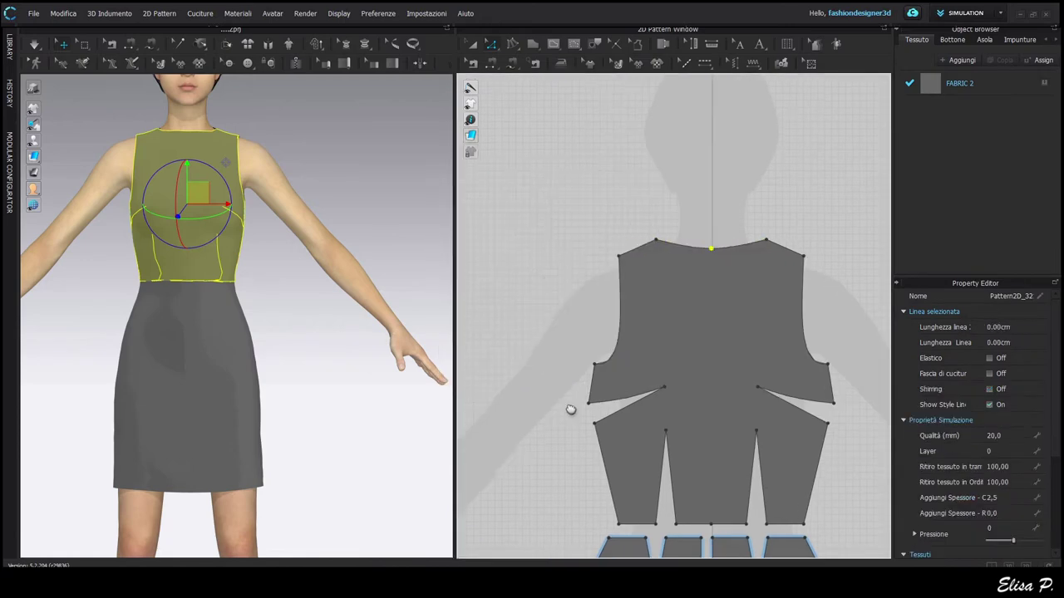
# Step: Draw a curved internal line about 26.25 cm long from the centre-front neckline point to the underarm point of the front bodice
pyautogui.scroll(2, 738, 346)
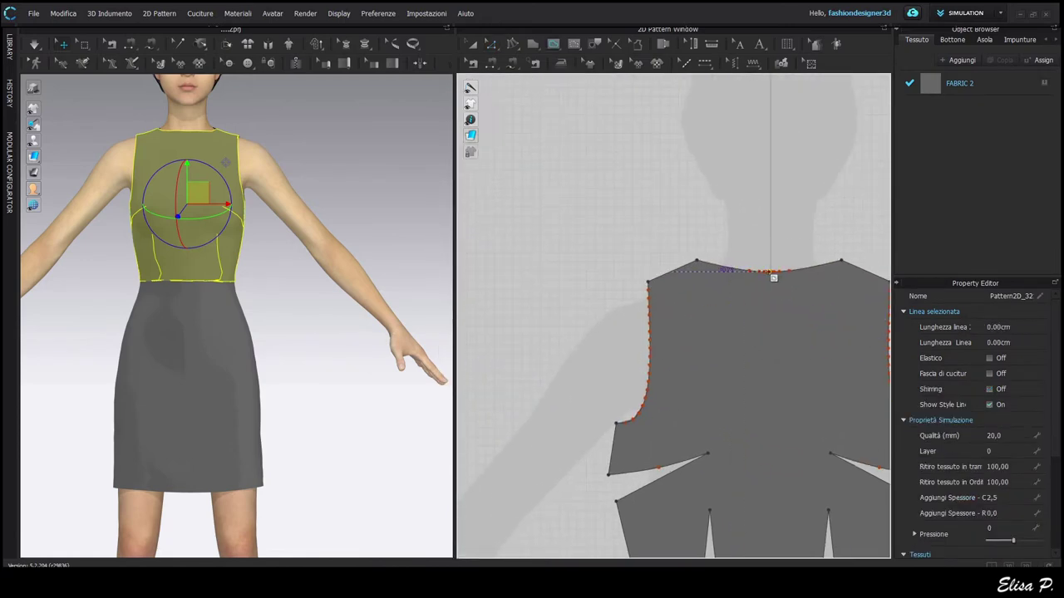
pyautogui.click(769, 272)
pyautogui.keyDown('ctrl'); pyautogui.click(733, 282); pyautogui.keyUp('ctrl')
pyautogui.keyDown('ctrl'); pyautogui.click(686, 306); pyautogui.keyUp('ctrl')
pyautogui.keyDown('ctrl'); pyautogui.click(658, 373); pyautogui.keyUp('ctrl')
pyautogui.keyDown('ctrl'); pyautogui.click(647, 414); pyautogui.keyUp('ctrl')
pyautogui.doubleClick(616, 424)
pyautogui.moveTo(370, 407)
pyautogui.mouseDown(button='right')
pyautogui.moveTo(412, 412)
pyautogui.moveTo(370, 409)
pyautogui.mouseUp(button='right')
pyautogui.moveTo(664, 396); pyautogui.dragTo(617, 403, button='middle')
pyautogui.scroll(3, 696, 327)
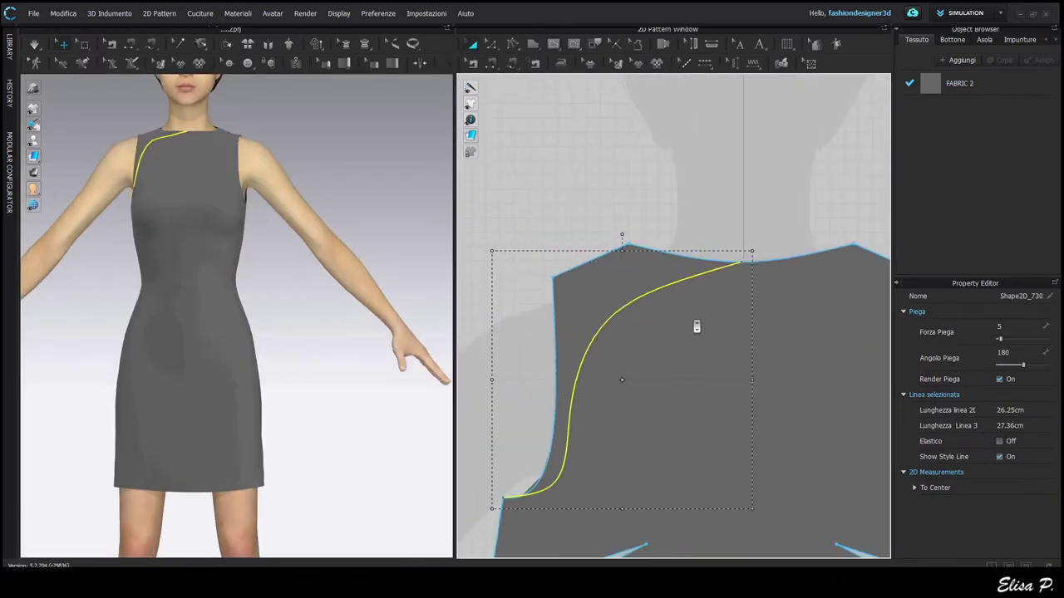
# Step: Cut and sew the front bodice along the internal curve and move the separated shoulder piece away from it
pyautogui.rightClick(590, 344)
pyautogui.click(655, 202)
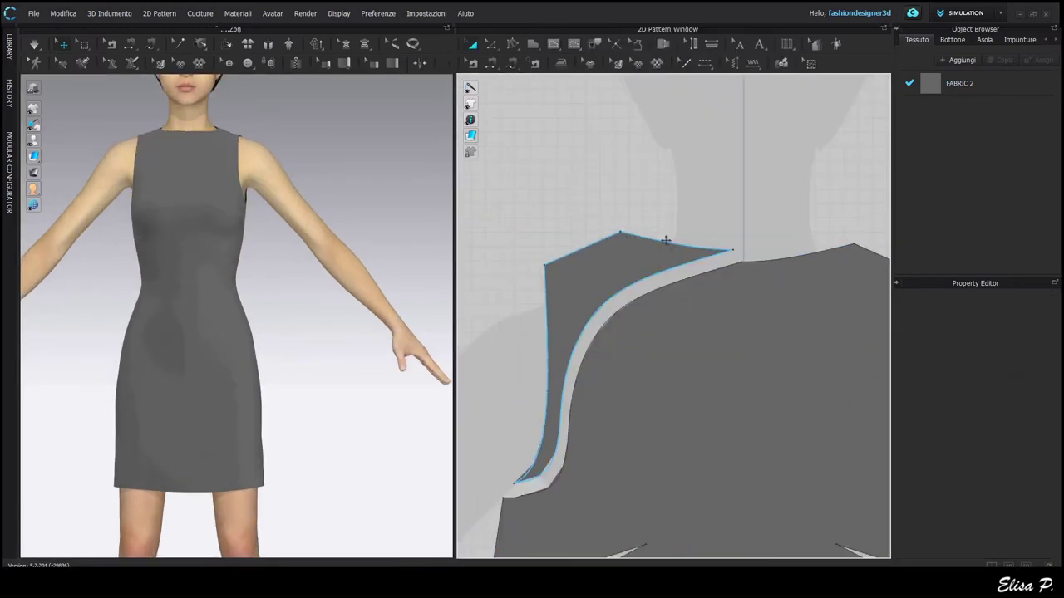
pyautogui.moveTo(587, 272); pyautogui.dragTo(584, 271)
pyautogui.moveTo(701, 287); pyautogui.dragTo(672, 317, button='middle')
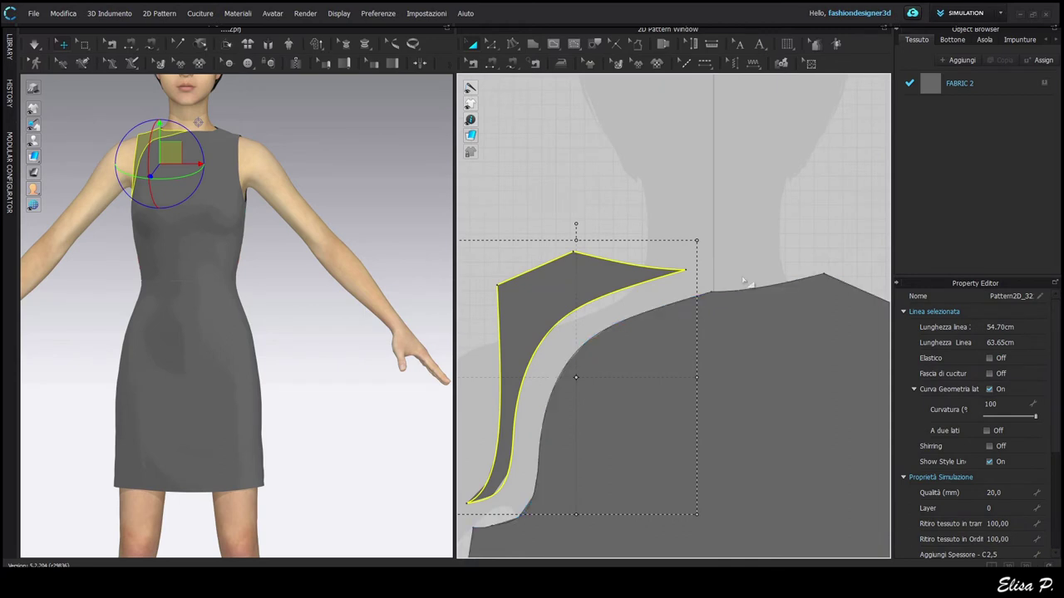
# Step: Offset the cut edges of the shoulder piece and front bodice outward 0.50 cm with perpendicular side segments, keeping the original edges as internal lines
pyautogui.rightClick(586, 314)
pyautogui.click(629, 427)
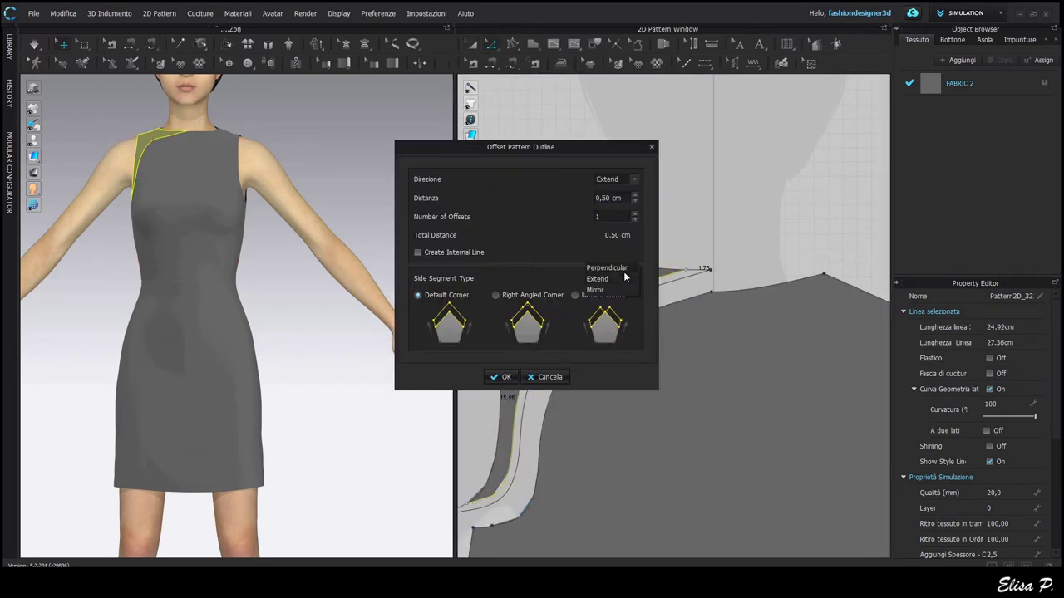
pyautogui.click(622, 270)
pyautogui.click(504, 378)
pyautogui.rightClick(560, 388)
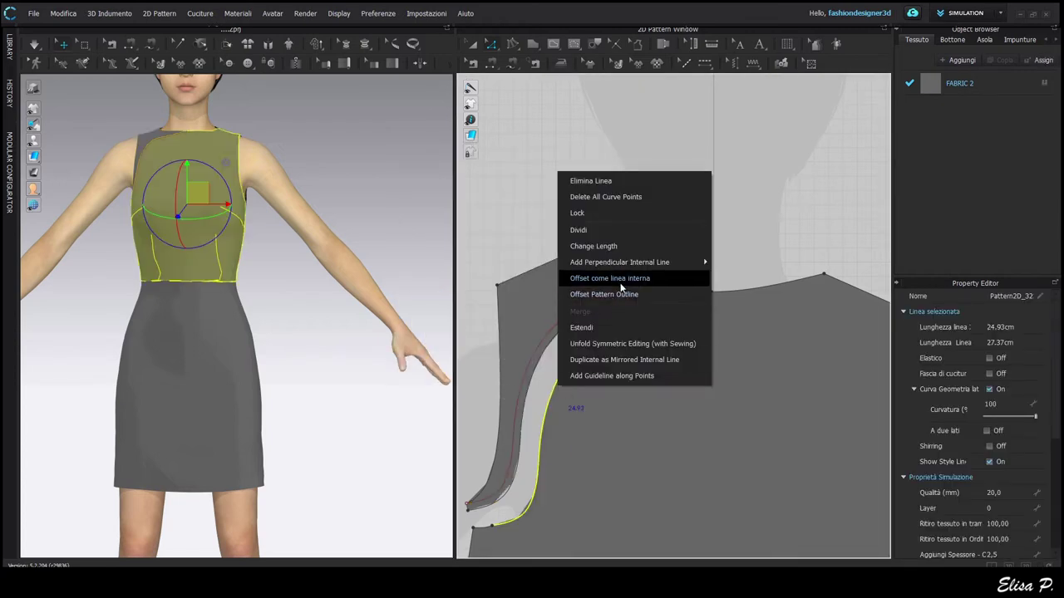
pyautogui.click(619, 294)
pyautogui.click(502, 377)
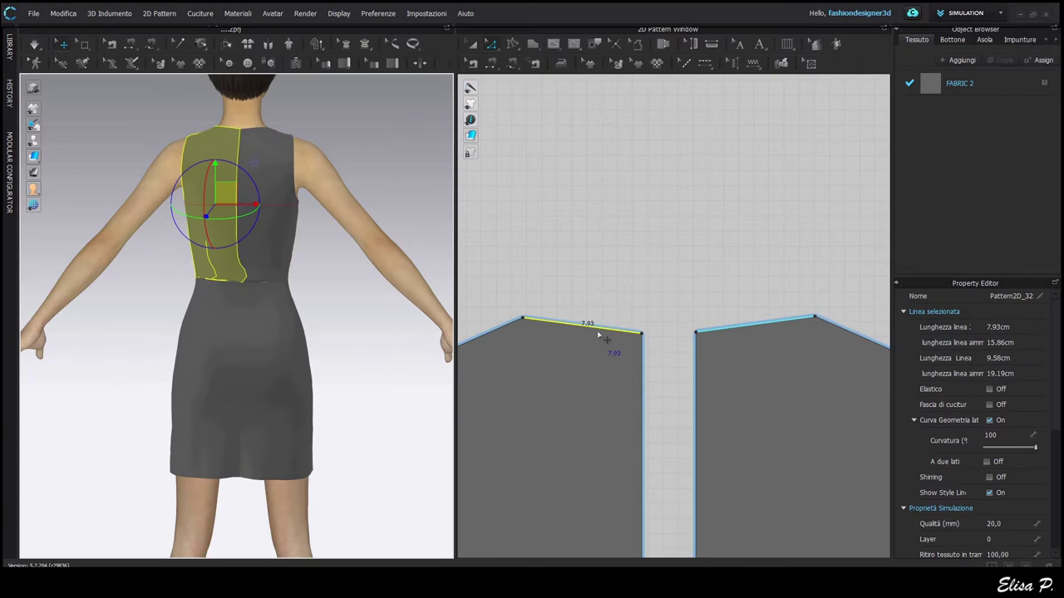
# Step: Curve the back neckline gently downward to about 7.97 cm per half
pyautogui.press('c')
pyautogui.moveTo(598, 331); pyautogui.dragTo(597, 336)
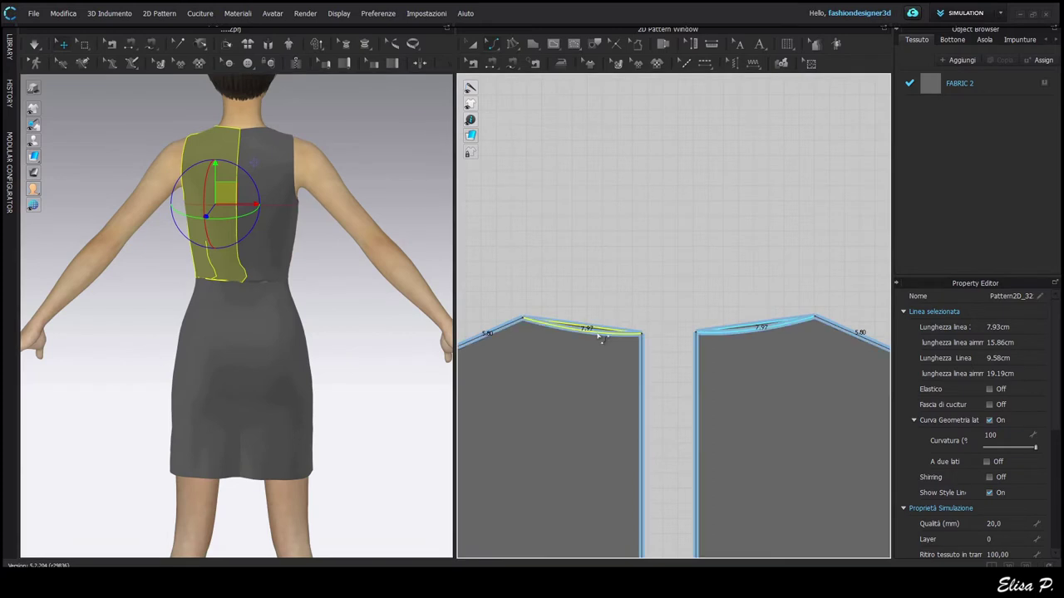
pyautogui.click(647, 308)
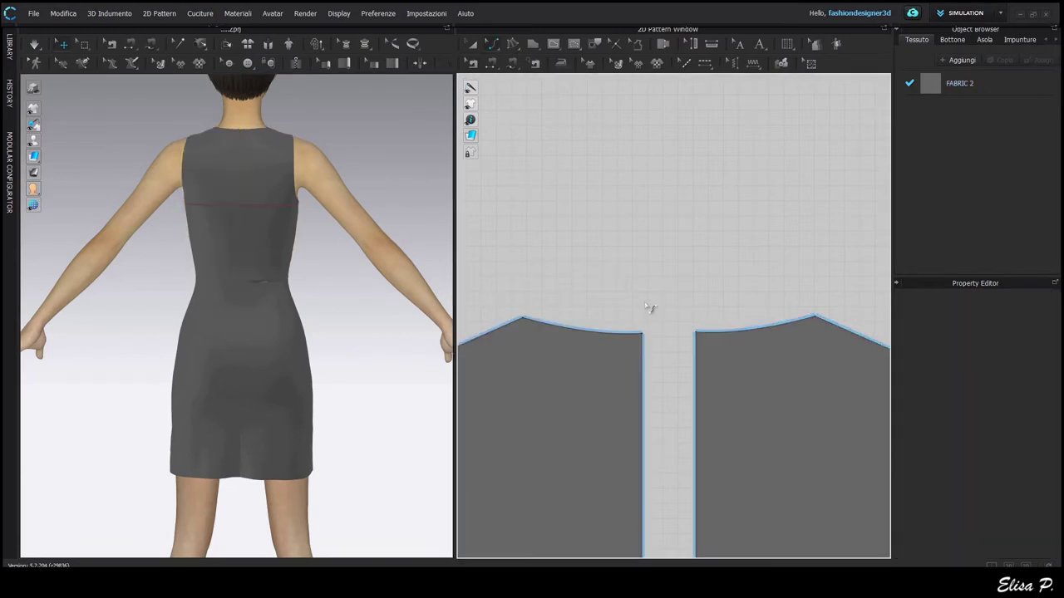
# Step: Offset the pattern outline outward along the curved back neckline, keeping the original edge as an internal line
pyautogui.rightClick(614, 332)
pyautogui.click(667, 456)
pyautogui.press('Return')
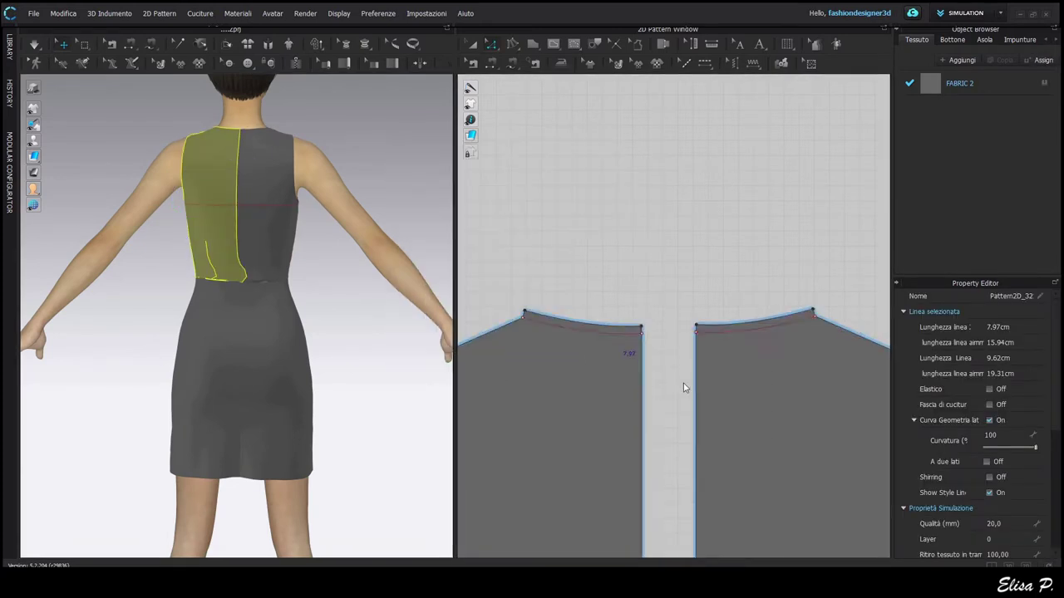
pyautogui.click(690, 142)
pyautogui.scroll(-6, 690, 129)
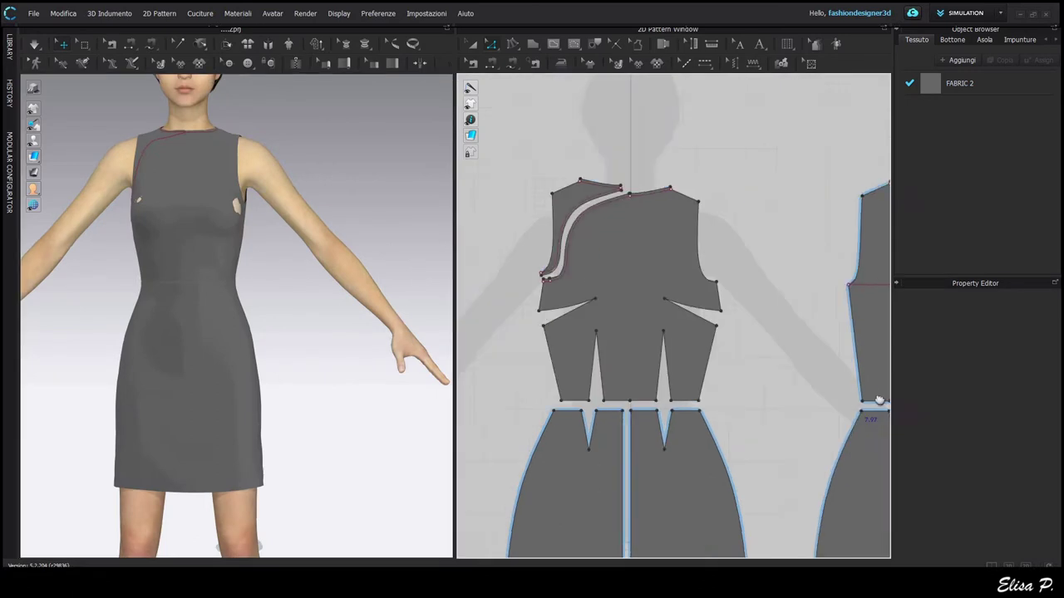
# Step: Sew together the two short sides of the small notch at the neckline end of the front bodice's curved cut
pyautogui.scroll(10, 641, 340)
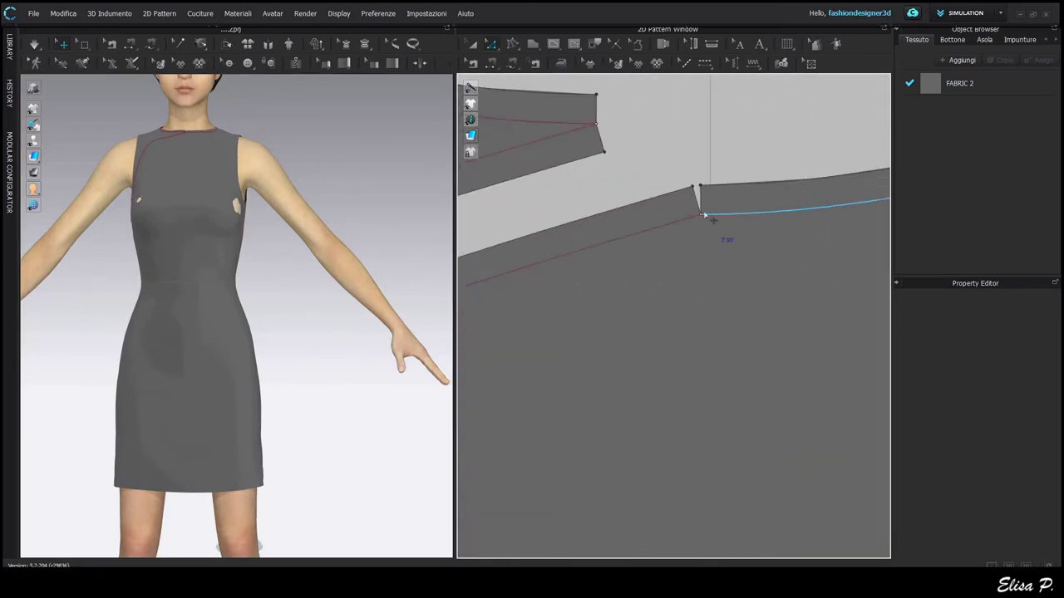
pyautogui.click(700, 210)
pyautogui.click(701, 208)
pyautogui.scroll(-6, 651, 185)
pyautogui.click(472, 44)
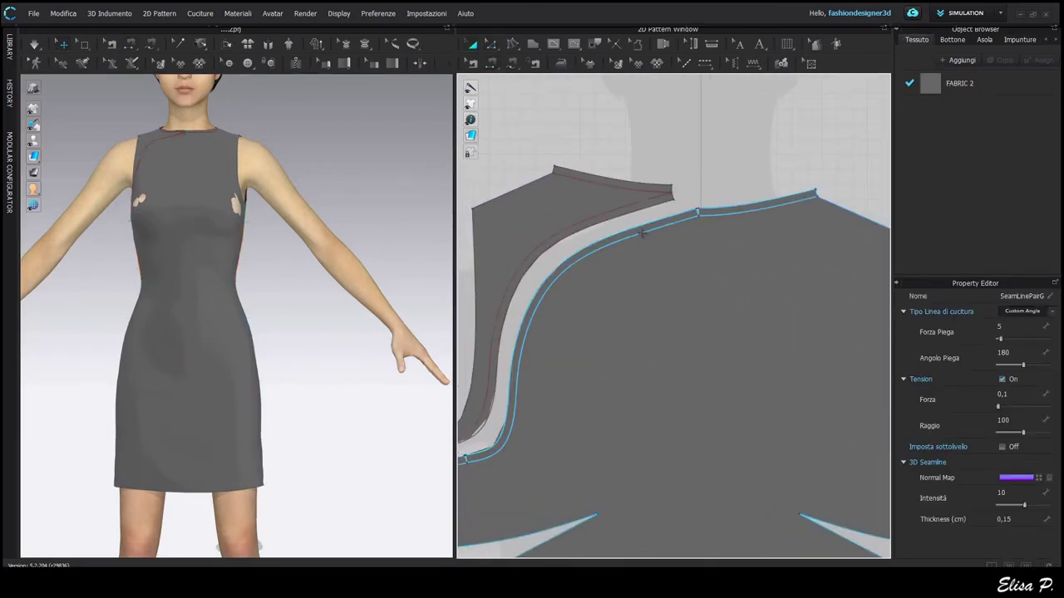
pyautogui.moveTo(640, 306); pyautogui.dragTo(700, 296, button='middle')
pyautogui.press('n')
pyautogui.click(702, 200)
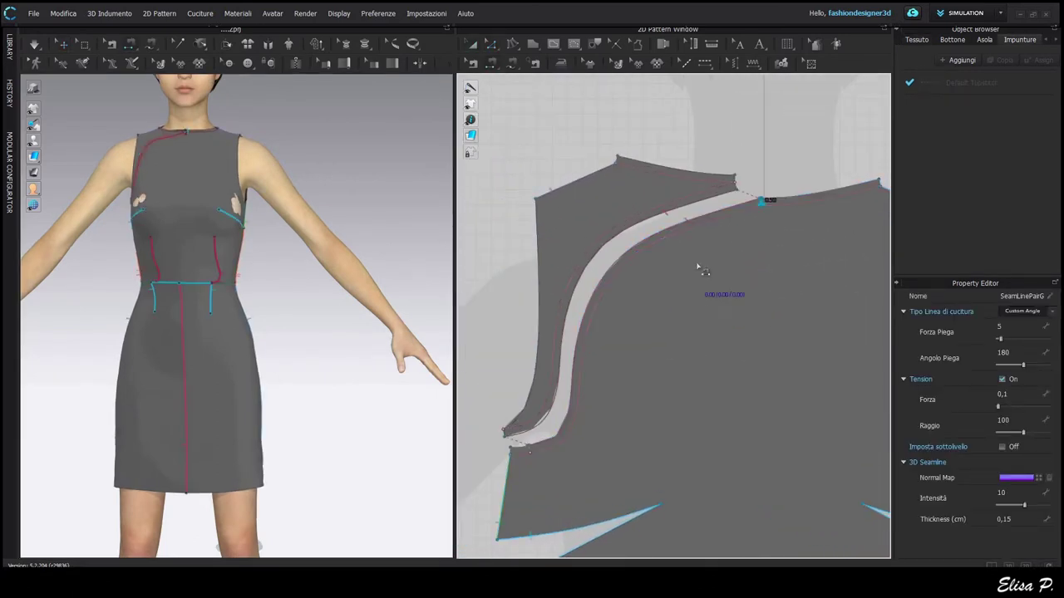
pyautogui.click(725, 209)
# Step: Sew together the two short sides of the small notch at the underarm end of the front bodice's curved cut
pyautogui.scroll(10, 532, 451)
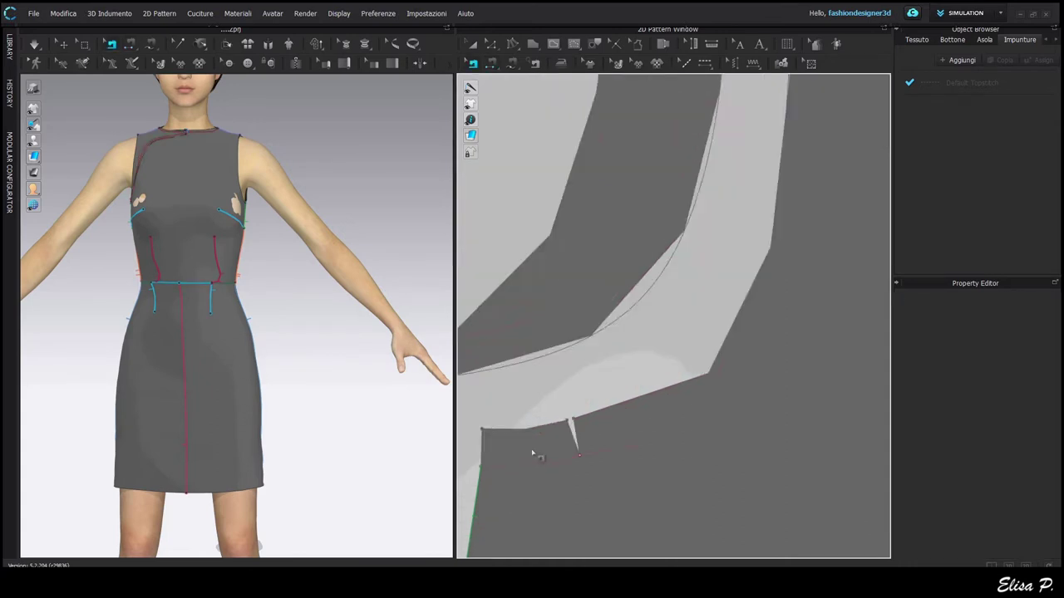
pyautogui.press('z')
pyautogui.press('n')
pyautogui.click(614, 413)
pyautogui.click(623, 417)
pyautogui.scroll(-10, 621, 417)
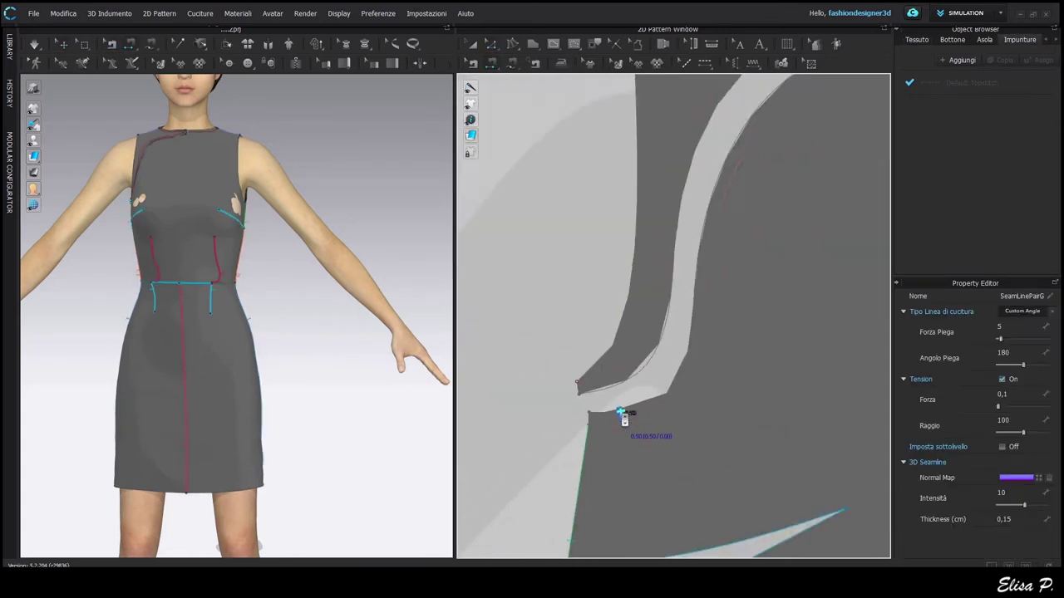
# Step: Sew the shoulder piece's internal offset line, about 24.92 cm, to the front bodice's cut edge from the neckline to the underarm
pyautogui.click(759, 305)
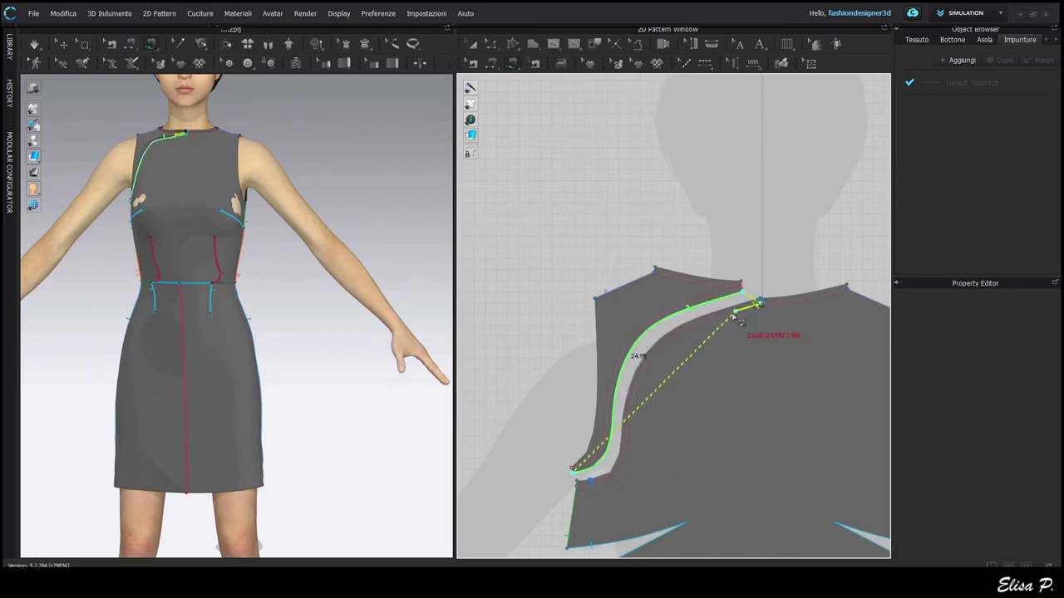
pyautogui.press('Escape')
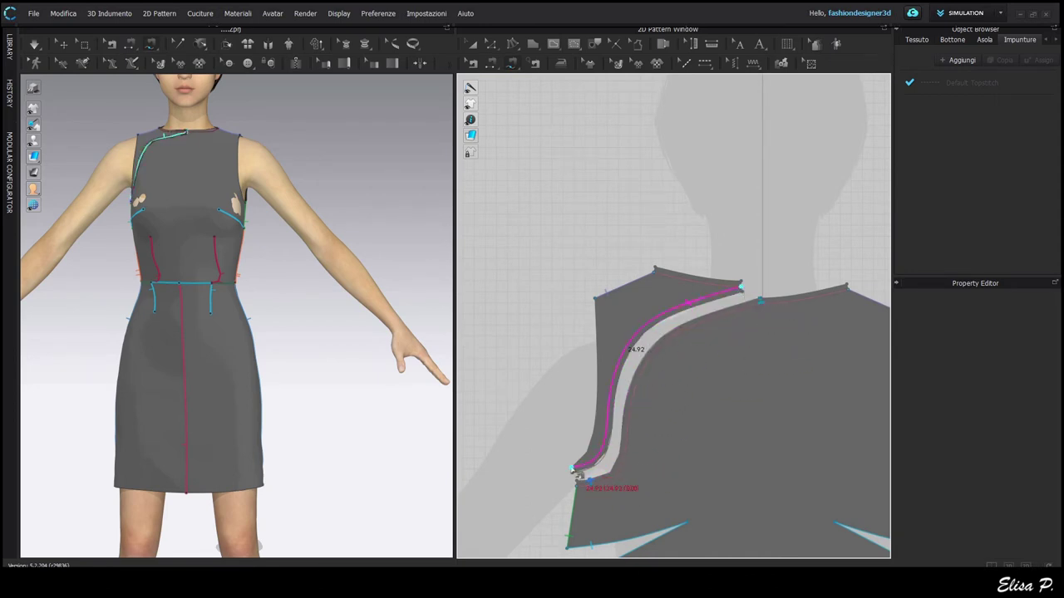
pyautogui.scroll(5, 592, 480)
pyautogui.click(582, 484)
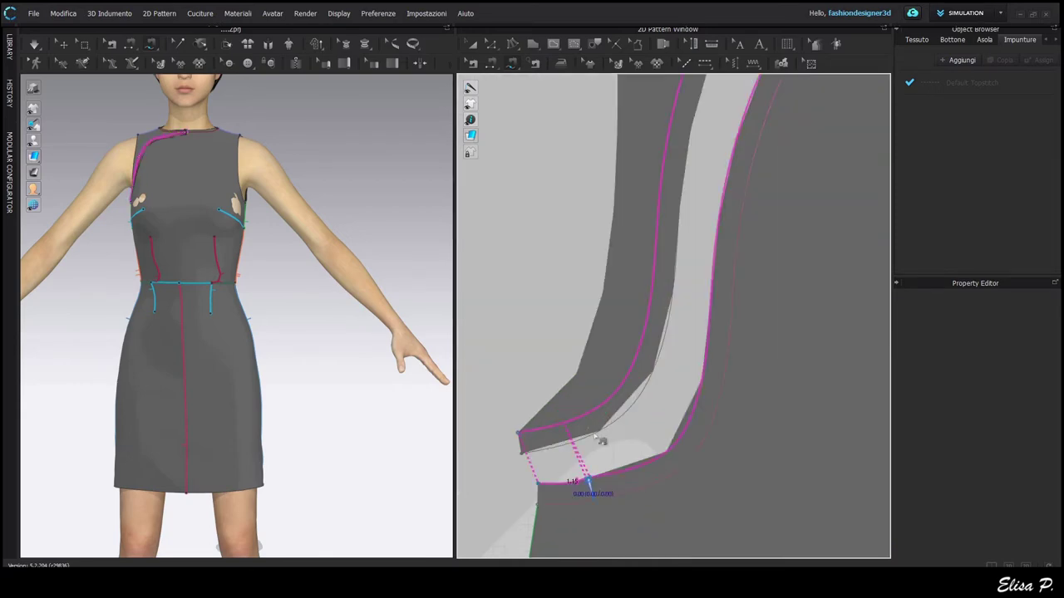
# Step: Simulate the dress with the new curved seam across the front bodice and hide the seam display
pyautogui.press('space')
pyautogui.moveTo(147, 311); pyautogui.dragTo(107, 314)
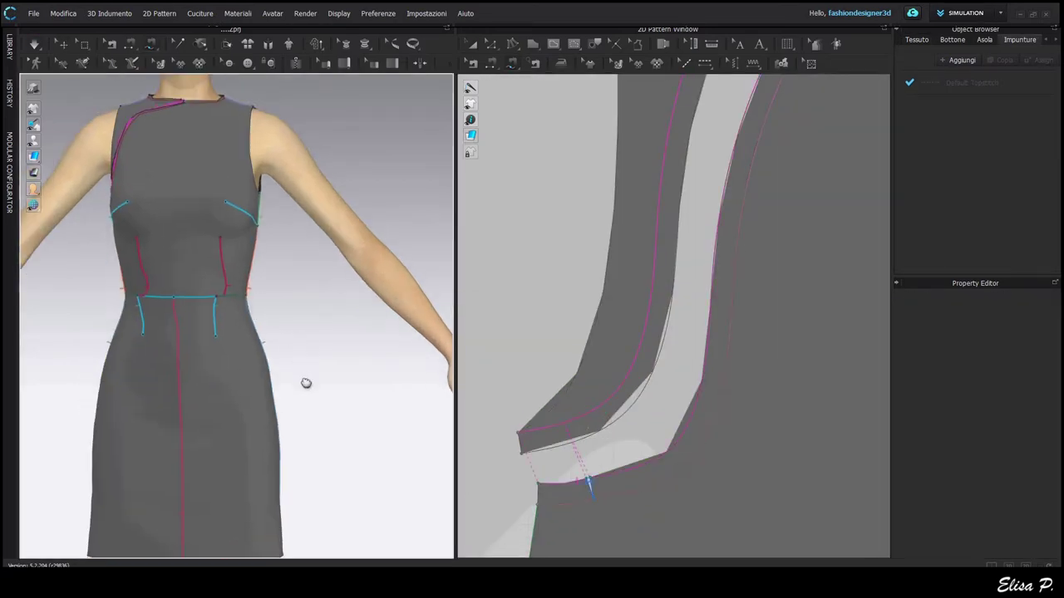
pyautogui.press('q')
pyautogui.moveTo(209, 220); pyautogui.dragTo(214, 305, button='middle')
pyautogui.scroll(-6, 581, 291)
pyautogui.moveTo(748, 150); pyautogui.dragTo(711, 291, button='middle')
pyautogui.press('z')
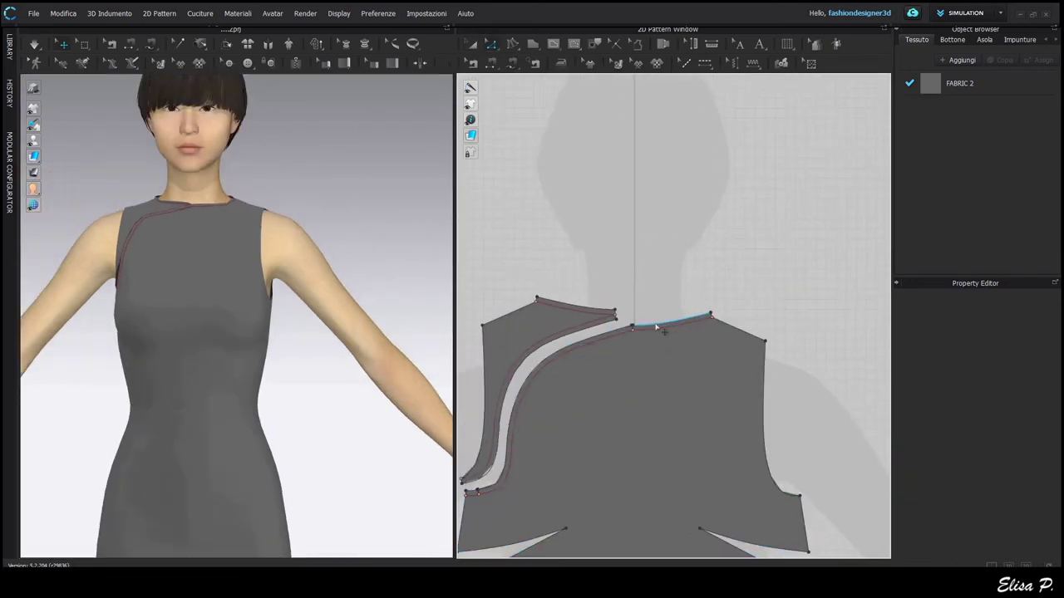
# Step: Measure the combined length of the front neckline edge and the adjoining back neckline edge
pyautogui.click(657, 324)
pyautogui.click(589, 308)
pyautogui.click(670, 321)
pyautogui.scroll(-6, 766, 334)
pyautogui.scroll(8, 840, 320)
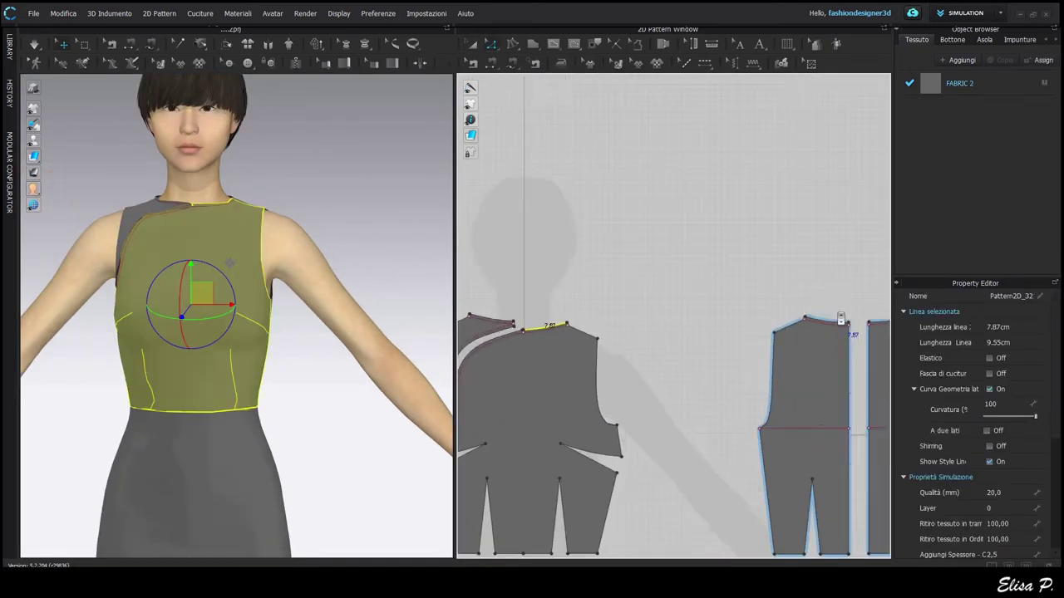
pyautogui.keyDown('shift'); pyautogui.click(831, 327); pyautogui.keyUp('shift')
pyautogui.scroll(-8, 621, 291)
pyautogui.moveTo(621, 297); pyautogui.dragTo(724, 321, button='middle')
pyautogui.scroll(1, 652, 309)
pyautogui.moveTo(653, 310); pyautogui.dragTo(645, 307, button='middle')
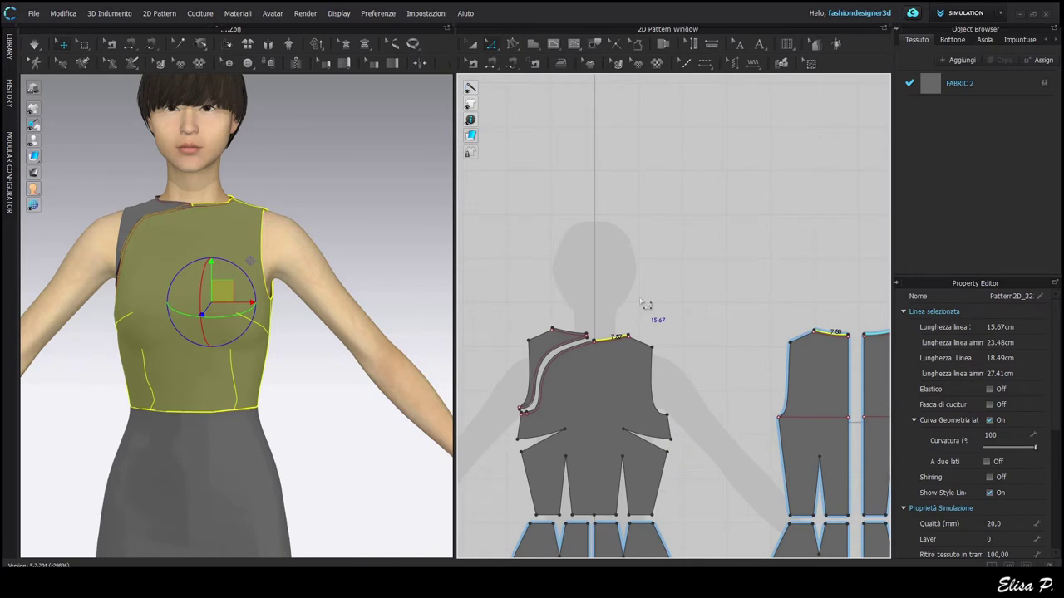
# Step: Create a 15.67 × 3 cm rectangle above the front bodice as the half-collar piece
pyautogui.press('s')
pyautogui.click(640, 304)
pyautogui.write('15,67')
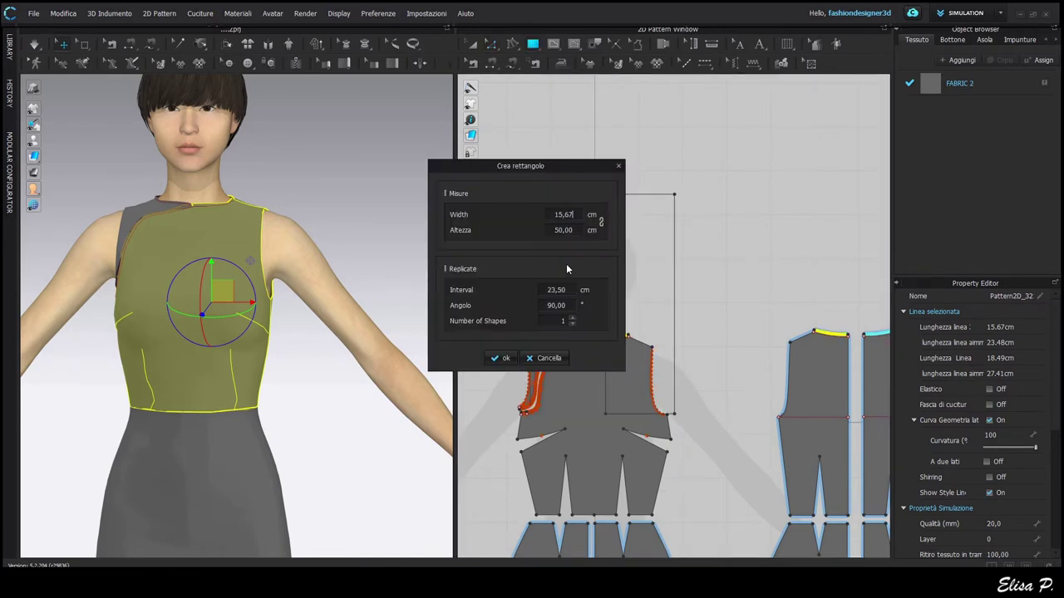
pyautogui.press('Tab')
pyautogui.write('3')
pyautogui.press('Return')
pyautogui.scroll(4, 652, 318)
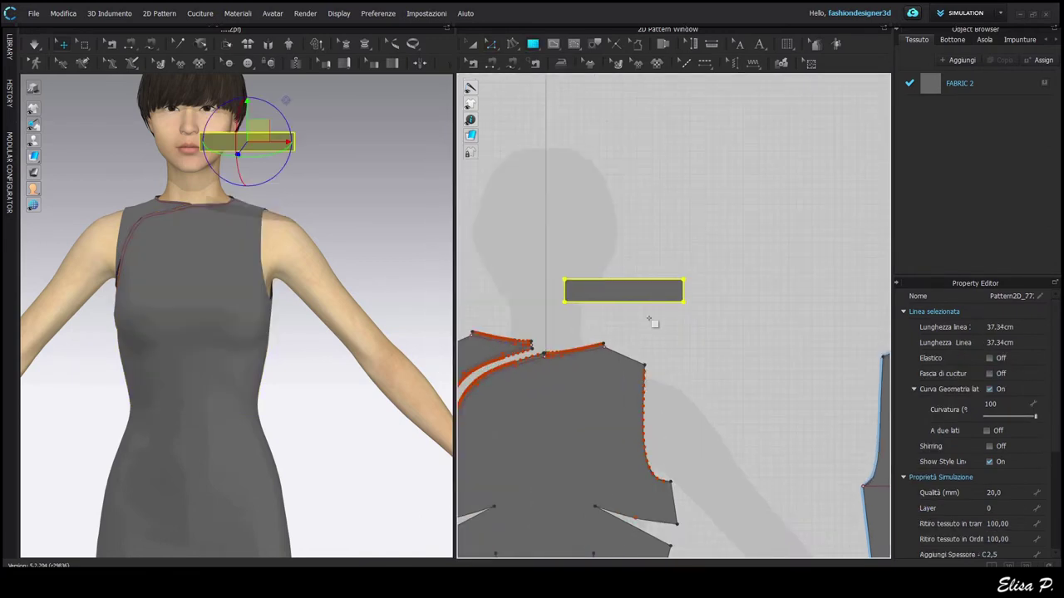
# Step: Mark the front neckline length, 7.87 cm, on the collar strip's lower edge and draw a straight internal line across the strip there
pyautogui.click(602, 345)
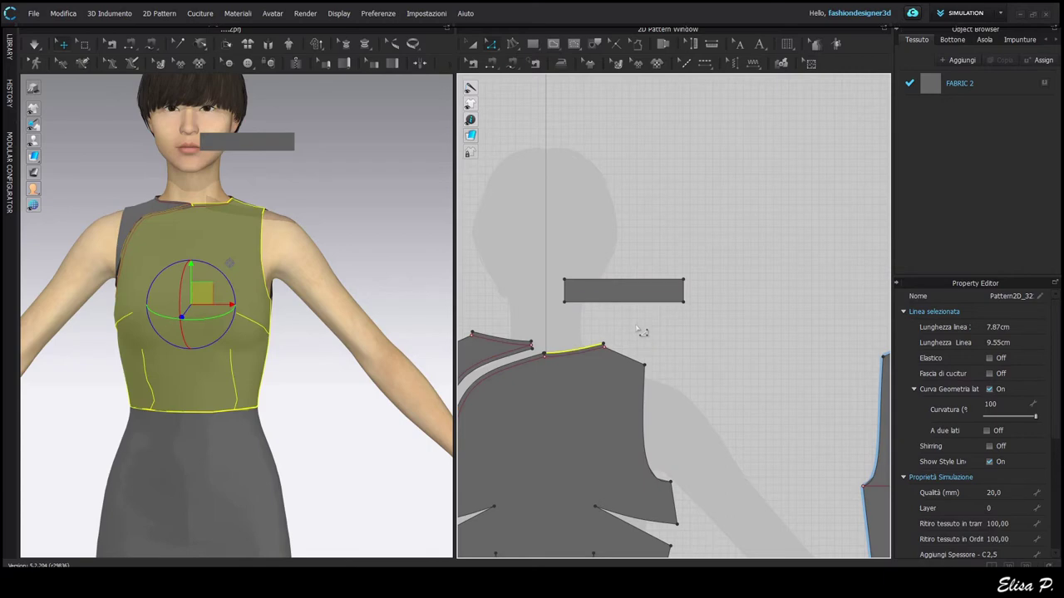
pyautogui.rightClick(582, 349)
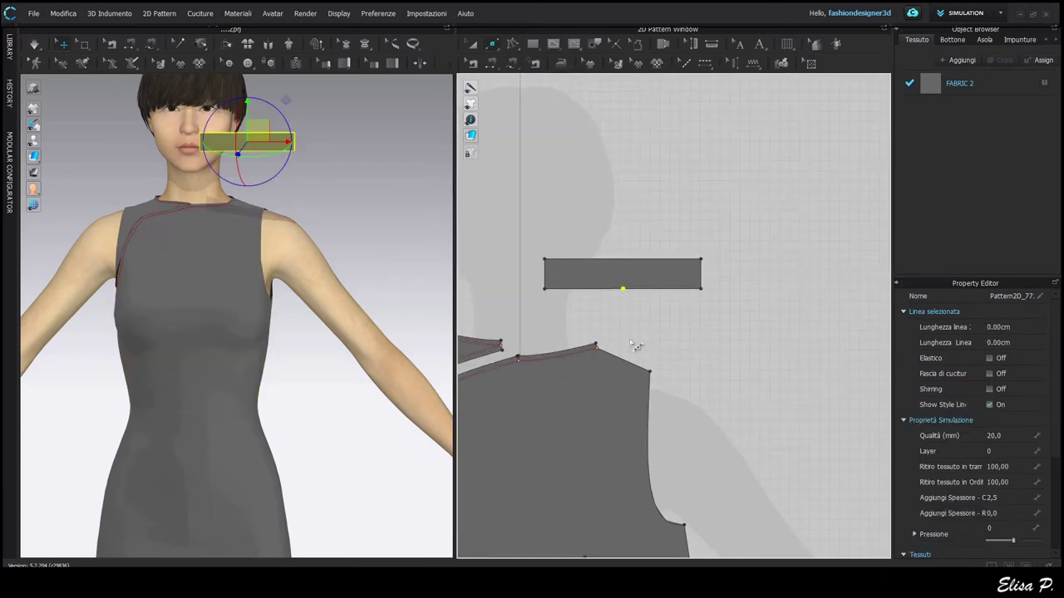
pyautogui.press('g')
pyautogui.click(622, 288)
pyautogui.doubleClick(624, 259)
pyautogui.press('z')
pyautogui.rightClick(625, 277)
pyautogui.click(669, 223)
pyautogui.moveTo(624, 333); pyautogui.dragTo(657, 336, button='middle')
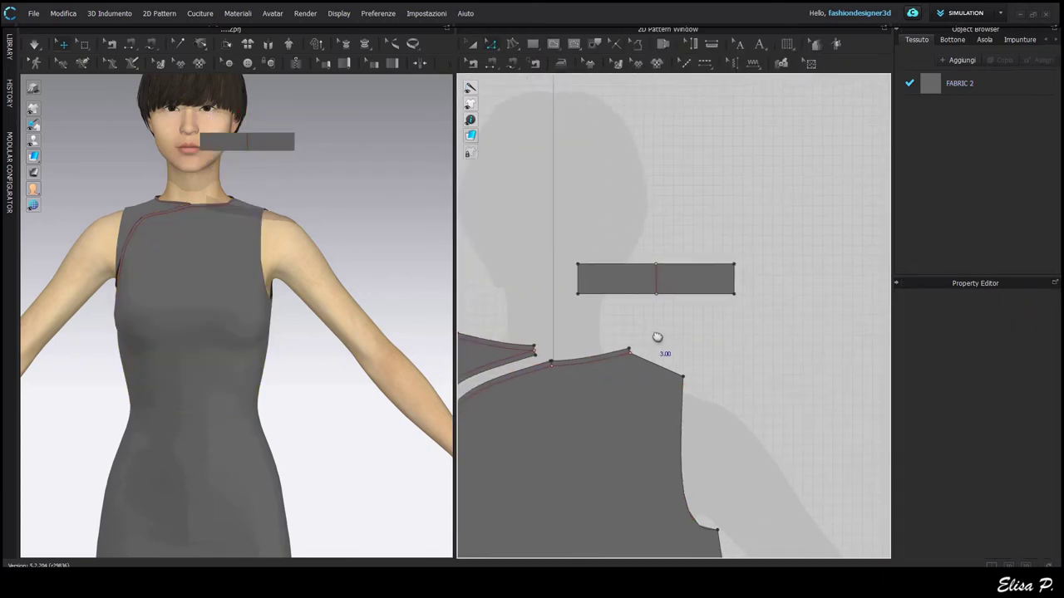
# Step: Apply Fullness to the collar's front section, curving it upward with the upper edge at about 6.84 cm and the lower edge at 7.87 cm
pyautogui.click(516, 47)
pyautogui.click(539, 77)
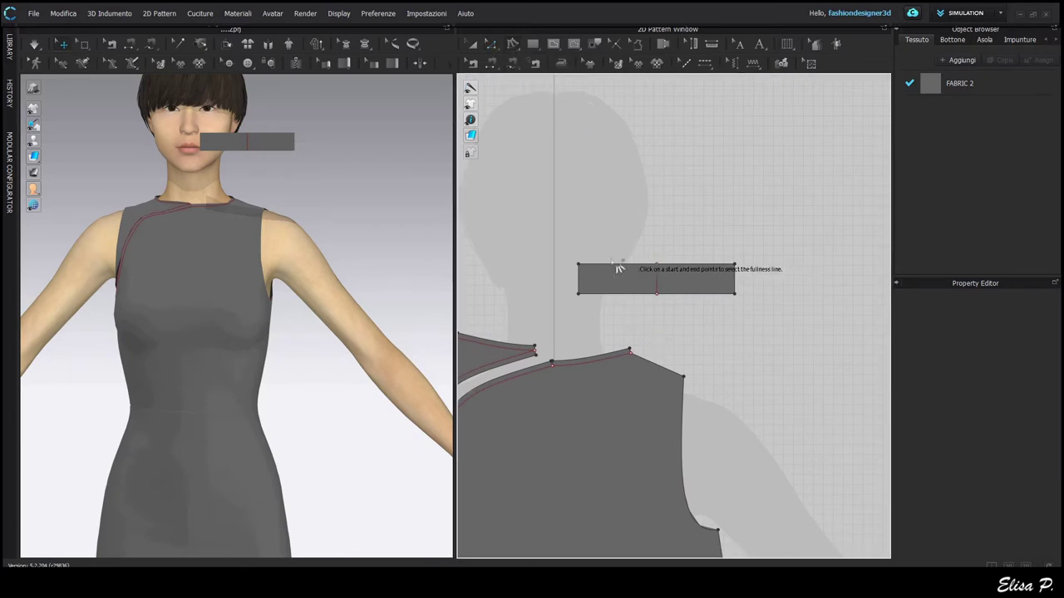
pyautogui.click(624, 295)
pyautogui.moveTo(551, 171); pyautogui.dragTo(449, 187)
pyautogui.click(491, 304)
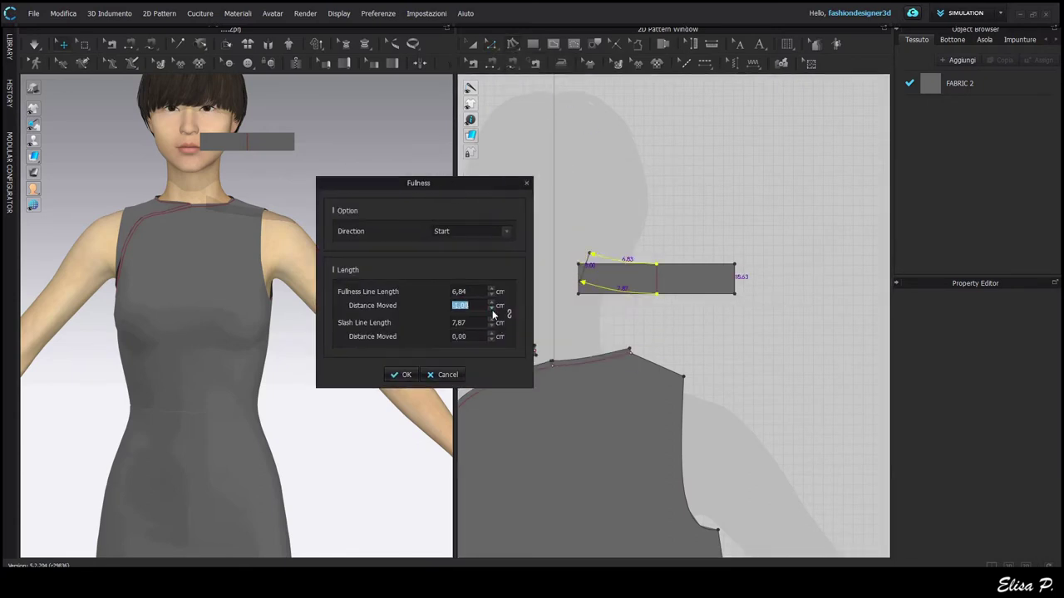
pyautogui.click(491, 334)
pyautogui.click(491, 339)
pyautogui.click(403, 375)
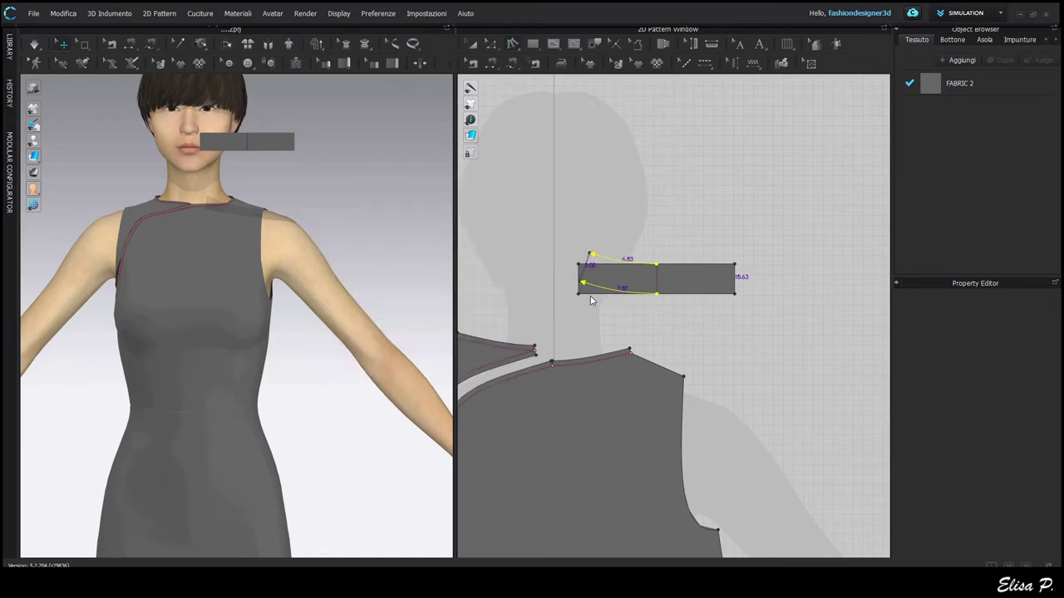
# Step: Round the upper corner at the front end of the collar piece into a smooth curve
pyautogui.scroll(5, 590, 296)
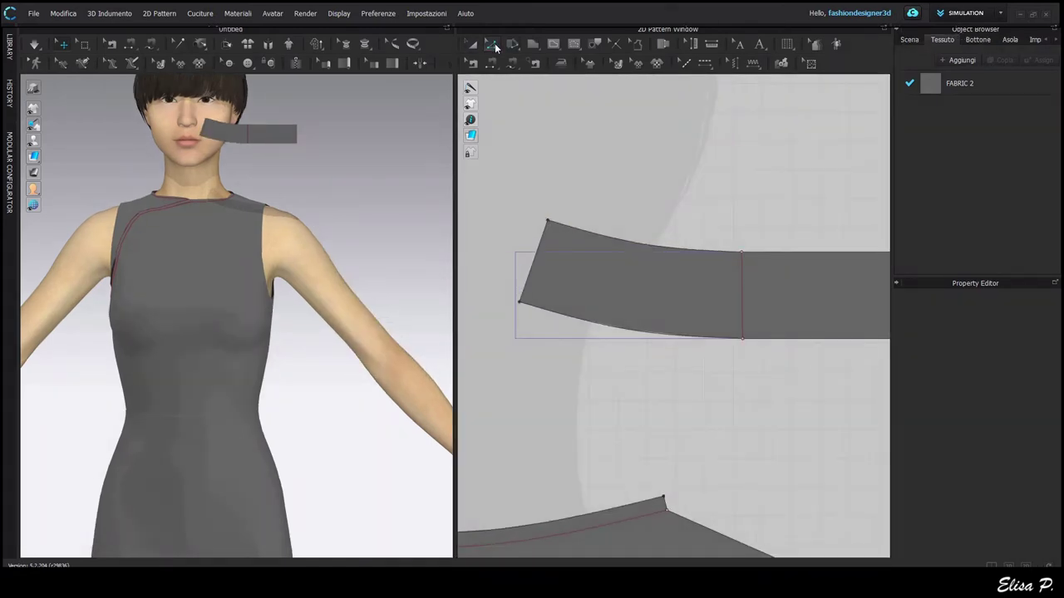
pyautogui.click(492, 45)
pyautogui.click(523, 143)
pyautogui.moveTo(548, 221); pyautogui.dragTo(668, 404)
pyautogui.press('a')
pyautogui.moveTo(641, 219); pyautogui.dragTo(634, 230, button='middle')
# Step: Arrange the collar piece around the avatar's neck and unfold it symmetrically into a full stand collar
pyautogui.moveTo(35, 143)
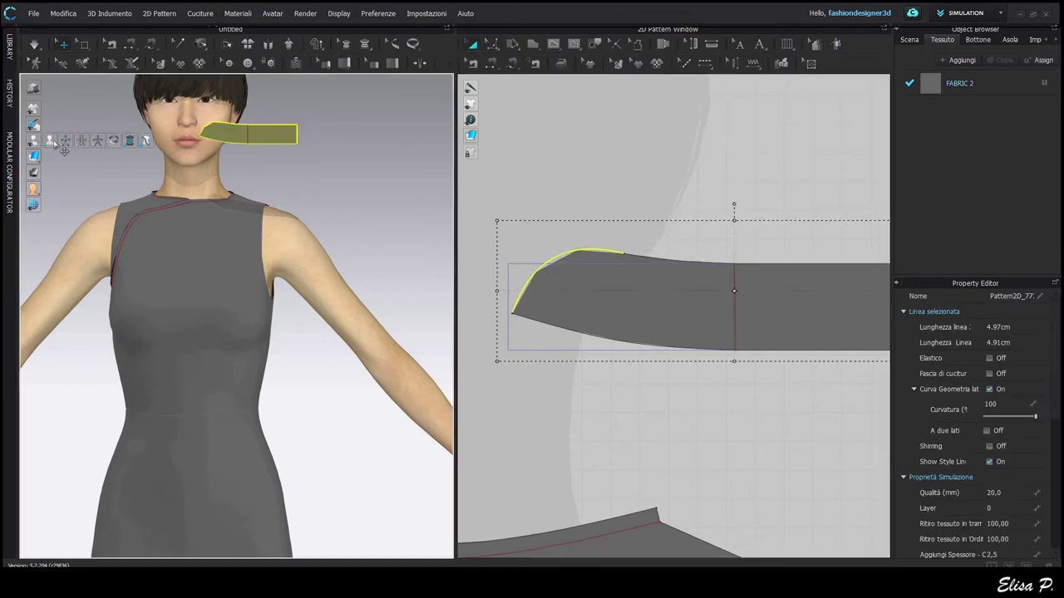
pyautogui.click(68, 143)
pyautogui.click(241, 181)
pyautogui.moveTo(286, 190); pyautogui.dragTo(250, 194, button='right')
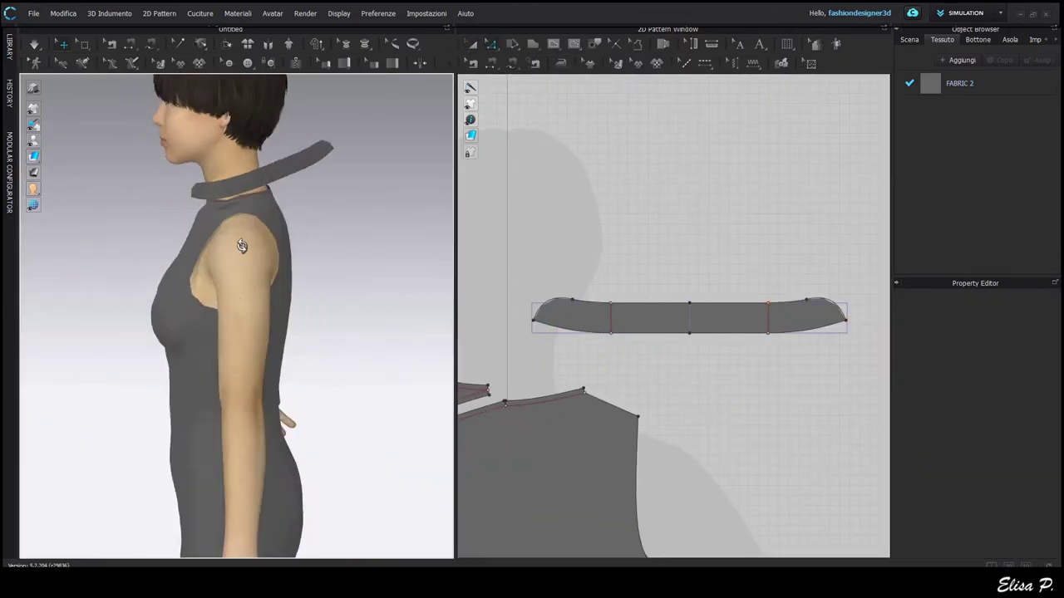
pyautogui.moveTo(242, 246); pyautogui.dragTo(374, 241, button='right')
# Step: Sew one 15.67 cm half of the collar's lower edge to the front bodice neckline and the matching back neckline
pyautogui.moveTo(602, 352); pyautogui.dragTo(713, 356, button='middle')
pyautogui.scroll(-2, 699, 374)
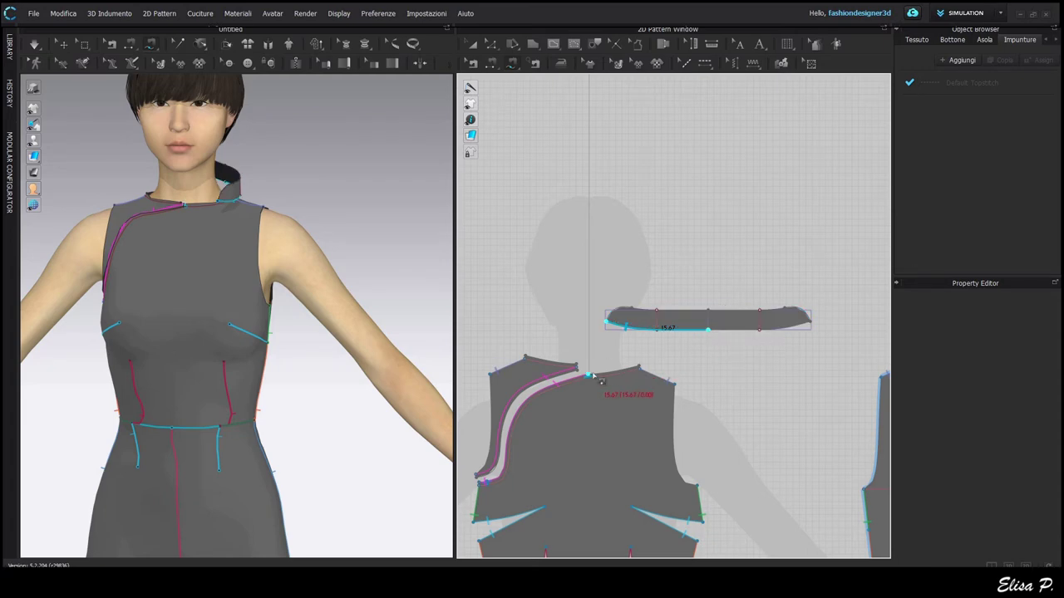
pyautogui.scroll(-2, 753, 384)
pyautogui.scroll(4, 804, 354)
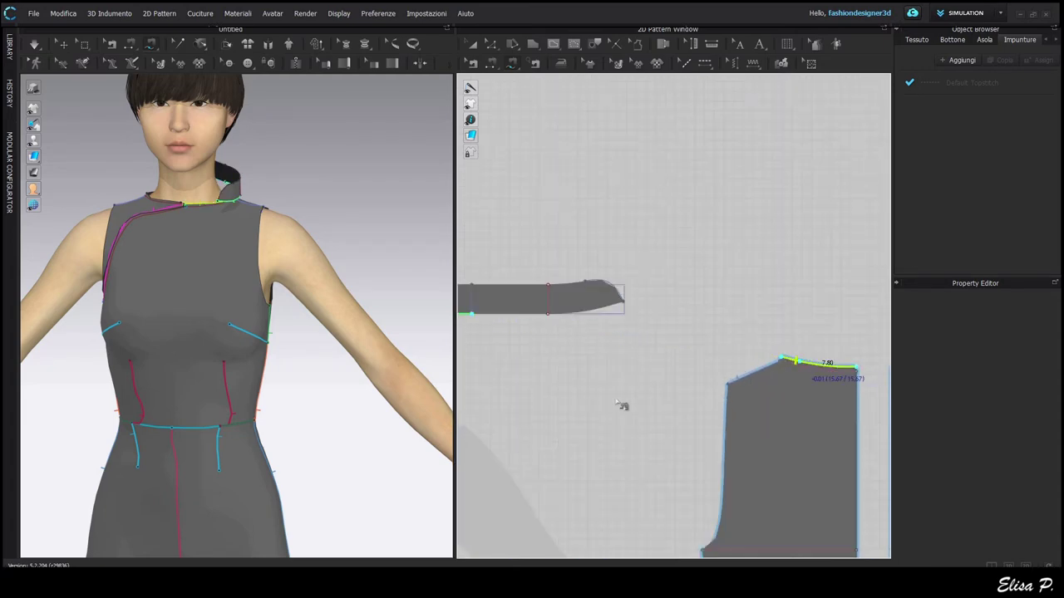
pyautogui.press('Return')
# Step: Sew the other half of the collar's lower edge to the remaining back neckline and the shoulder piece's neckline
pyautogui.scroll(-4, 616, 400)
pyautogui.click(556, 362)
pyautogui.click(619, 358)
pyautogui.scroll(3, 590, 426)
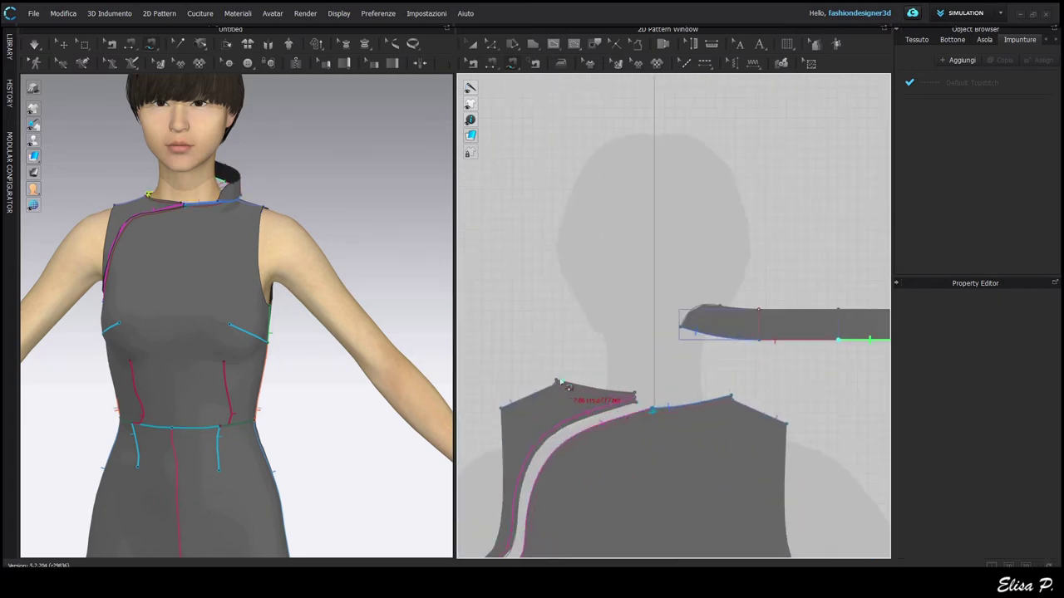
pyautogui.click(637, 394)
pyautogui.press('Return')
# Step: Simulate the dress so the stand collar settles around the neck, and stop the simulation
pyautogui.scroll(-3, 711, 376)
pyautogui.moveTo(711, 377); pyautogui.dragTo(654, 391, button='middle')
pyautogui.press('space')
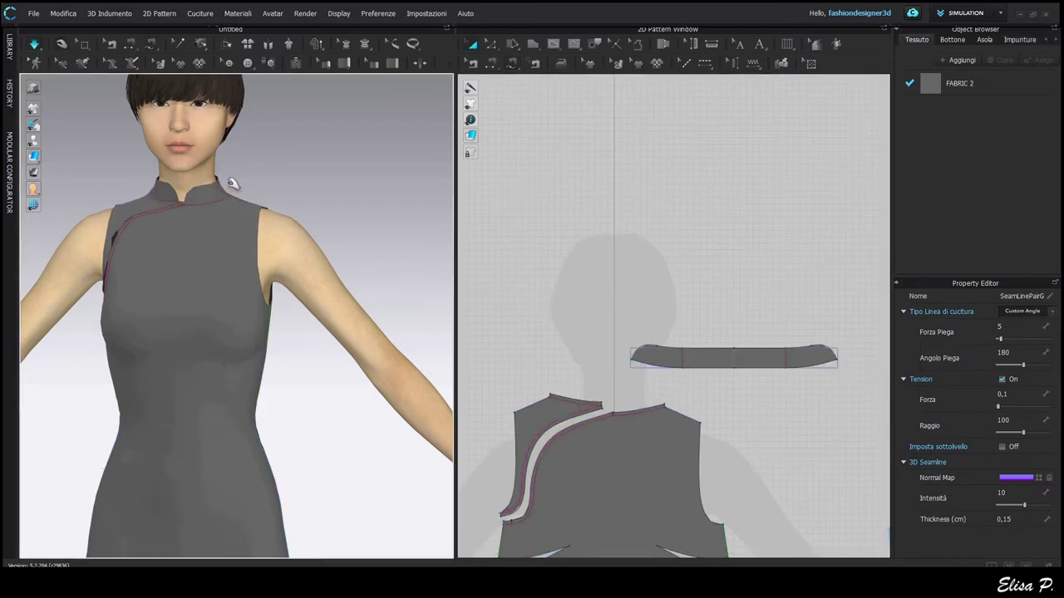
pyautogui.click(350, 418)
pyautogui.press('space')
pyautogui.scroll(-5, 353, 424)
pyautogui.moveTo(355, 430); pyautogui.dragTo(357, 402, button='middle')
# Step: Split the front and back skirt side edges 12 cm above the hem for the side slits
pyautogui.scroll(-6, 773, 504)
pyautogui.moveTo(773, 504); pyautogui.dragTo(663, 244, button='middle')
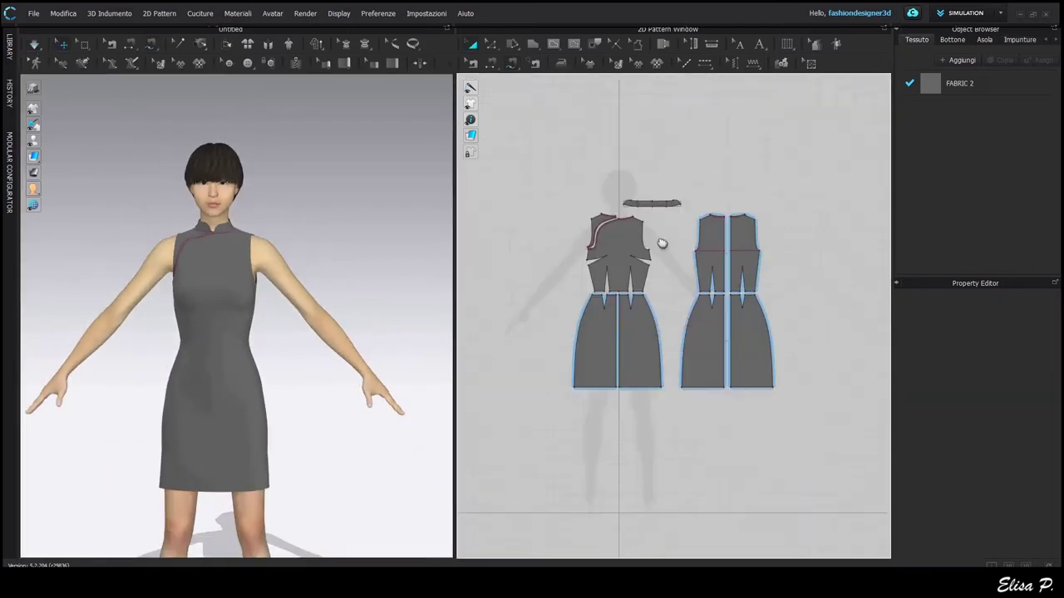
pyautogui.scroll(4, 644, 374)
pyautogui.rightClick(702, 366)
pyautogui.write('12')
pyautogui.press('Return')
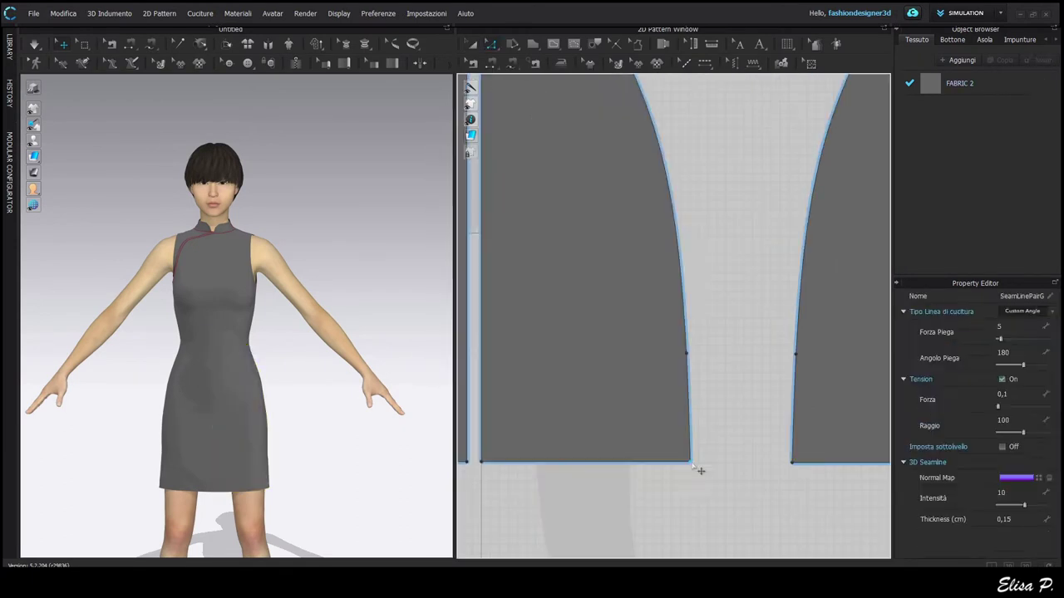
# Step: Move the hem corners of the front and back skirt side edges 1 cm inward
pyautogui.click(689, 463)
pyautogui.moveTo(685, 464); pyautogui.dragTo(683, 464)
pyautogui.rightClick(683, 464)
pyautogui.write('1')
pyautogui.press('Return')
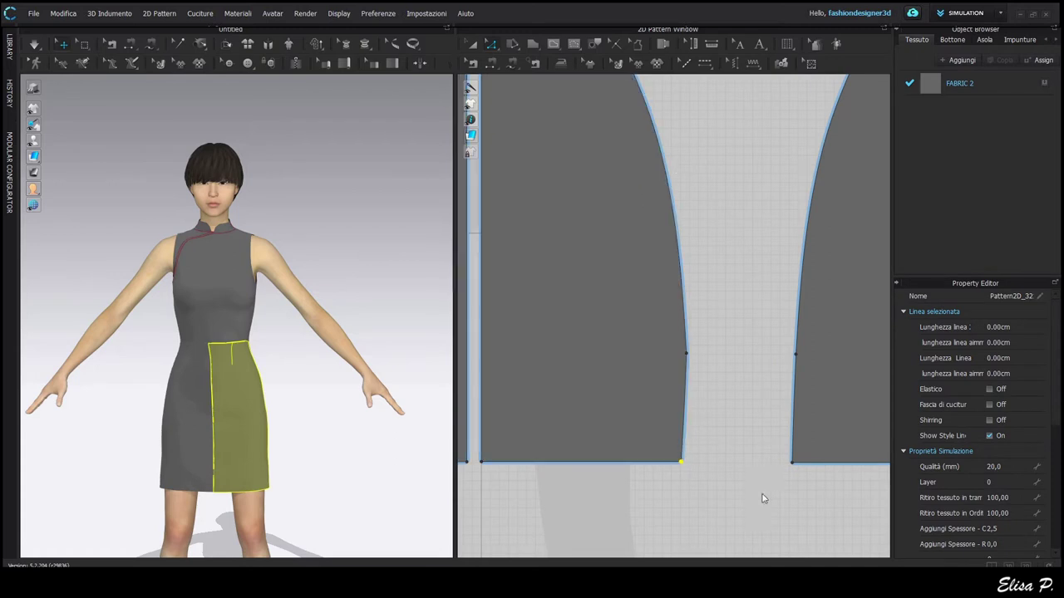
pyautogui.moveTo(792, 463); pyautogui.dragTo(799, 465)
pyautogui.rightClick(799, 465)
pyautogui.write('1')
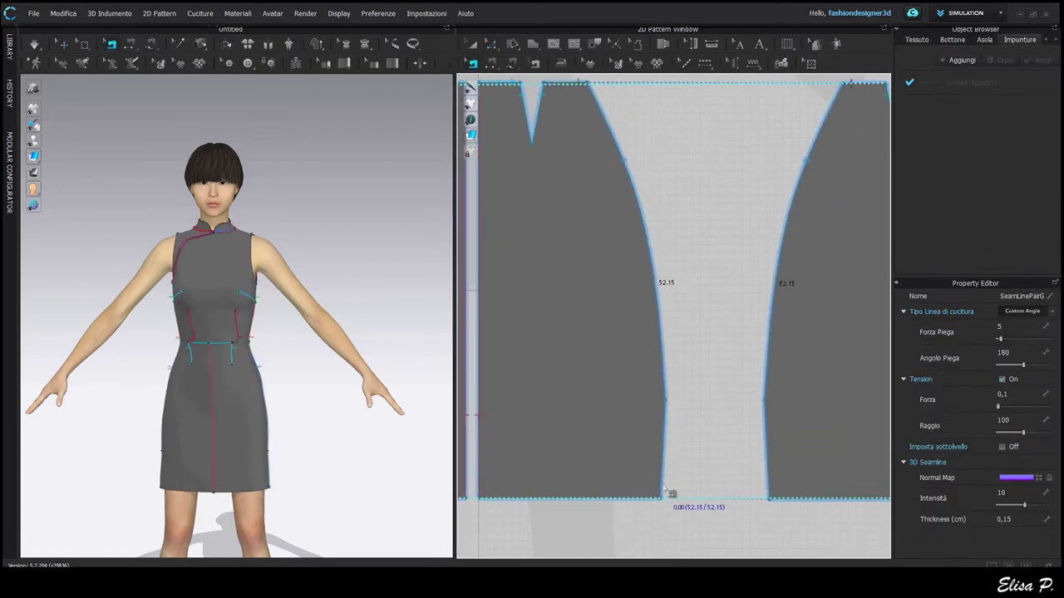
# Step: Shorten the skirt side seams to 40.15 cm so they end at the split points and leave the slits open
pyautogui.scroll(3, 670, 493)
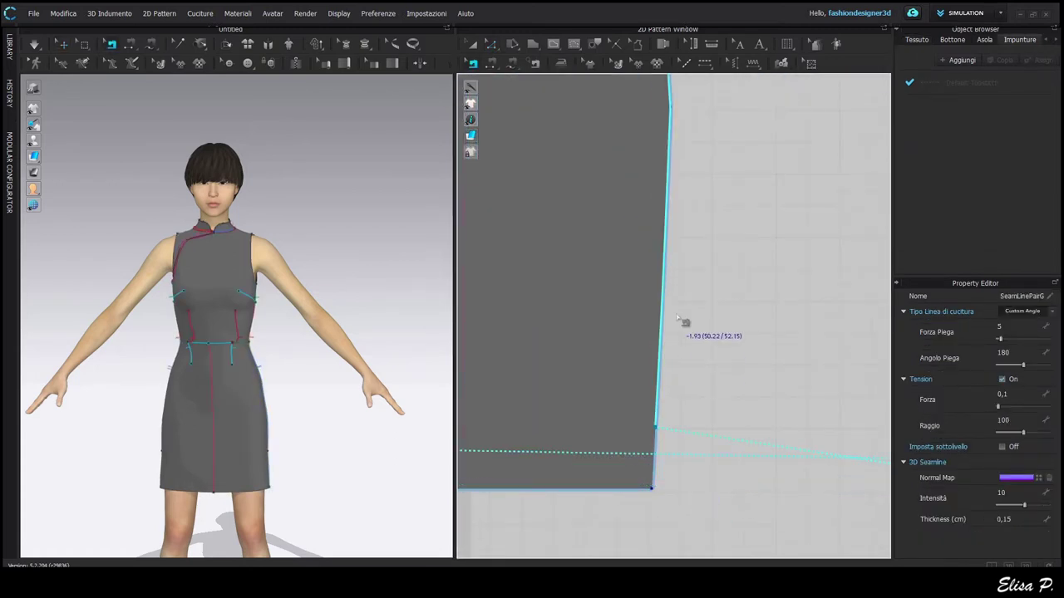
pyautogui.scroll(-3, 675, 474)
pyautogui.scroll(-3, 750, 517)
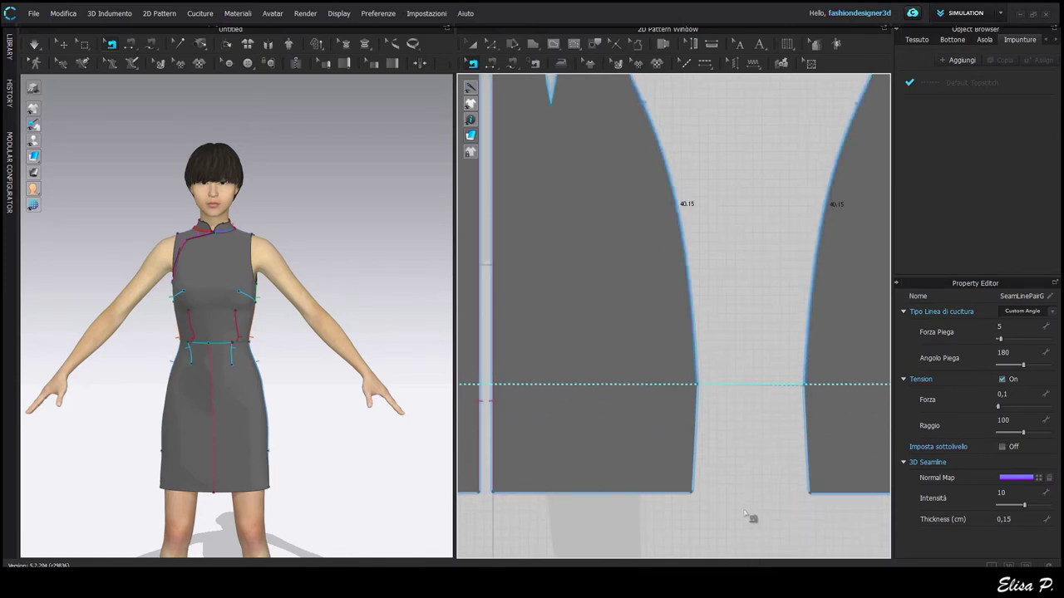
# Step: Round the front skirt's hem corner at the side slit, using 5 cm on both lines
pyautogui.click(493, 45)
pyautogui.click(517, 125)
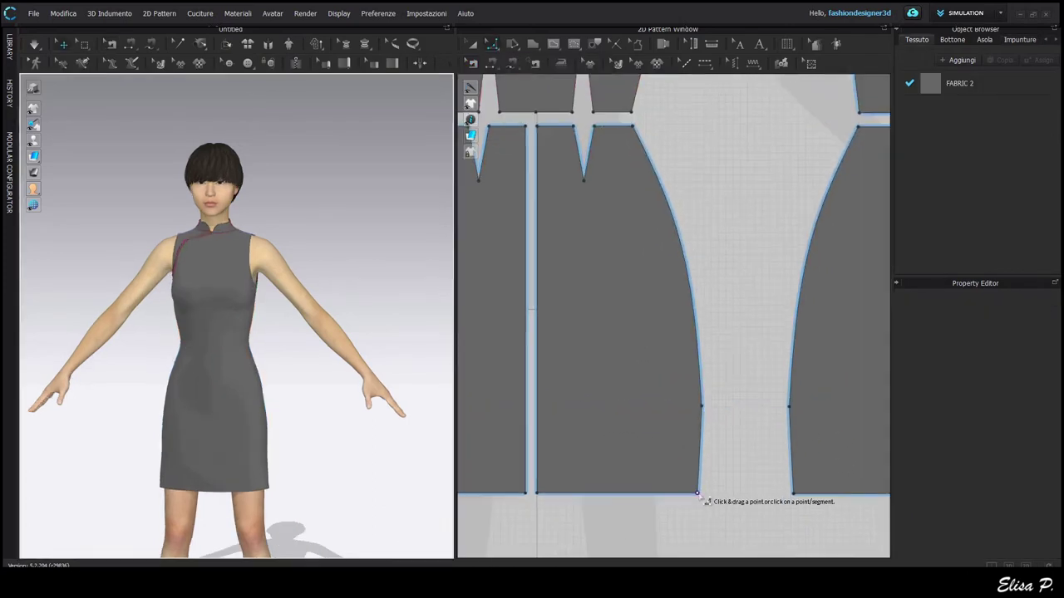
pyautogui.moveTo(698, 493); pyautogui.dragTo(704, 414)
pyautogui.rightClick(704, 413)
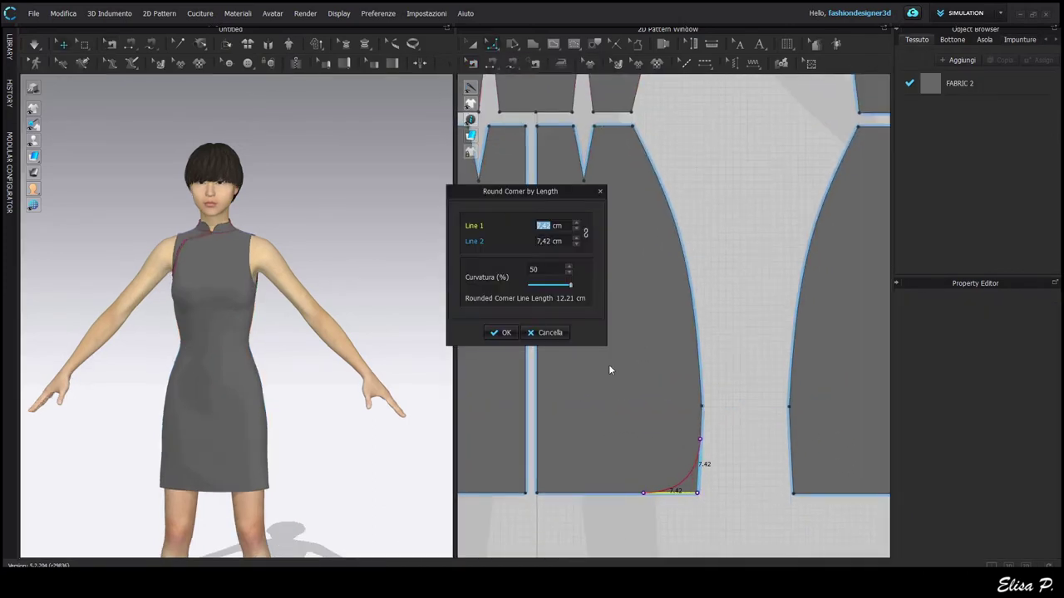
pyautogui.write('5')
pyautogui.press('Tab')
pyautogui.write('5')
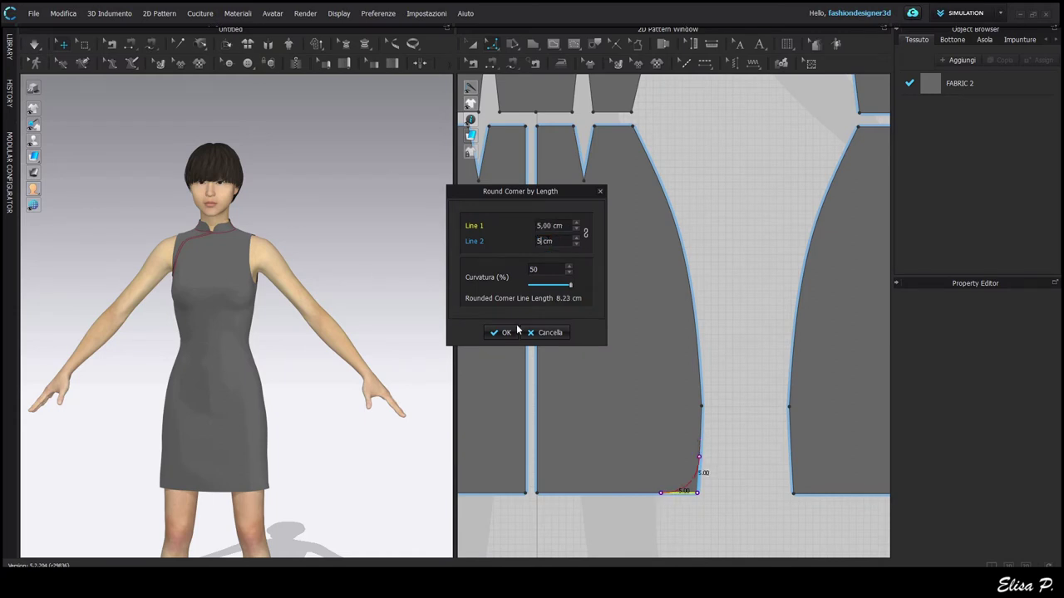
pyautogui.click(511, 331)
# Step: Round the back skirt's hem corner at the side slit, using 5 cm on both lines
pyautogui.moveTo(794, 493); pyautogui.dragTo(842, 499)
pyautogui.rightClick(842, 499)
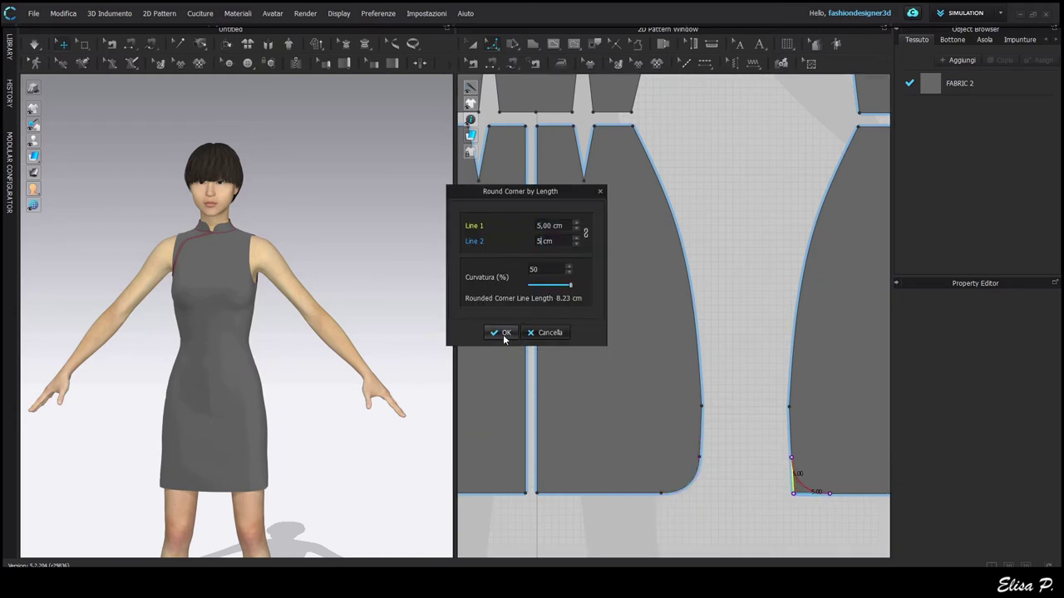
pyautogui.click(503, 337)
# Step: Simulate the dress with the open side slits and rounded hem corners, and stop the simulation
pyautogui.scroll(-5, 600, 492)
pyautogui.moveTo(327, 510)
pyautogui.mouseDown(button='right')
pyautogui.moveTo(280, 518)
pyautogui.moveTo(320, 528)
pyautogui.mouseUp(button='right')
pyautogui.press('space')
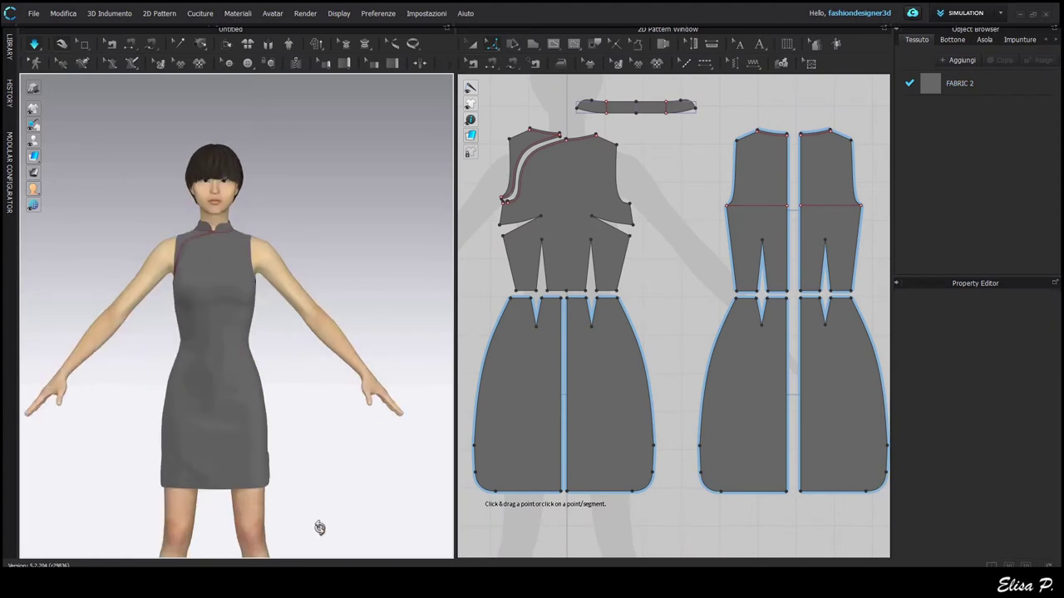
pyautogui.press('space')
# Step: Measure the combined length of the front and back armhole edges
pyautogui.scroll(-3, 628, 510)
pyautogui.moveTo(629, 508); pyautogui.dragTo(631, 510, button='middle')
pyautogui.scroll(4, 572, 406)
pyautogui.moveTo(573, 407); pyautogui.dragTo(630, 443, button='middle')
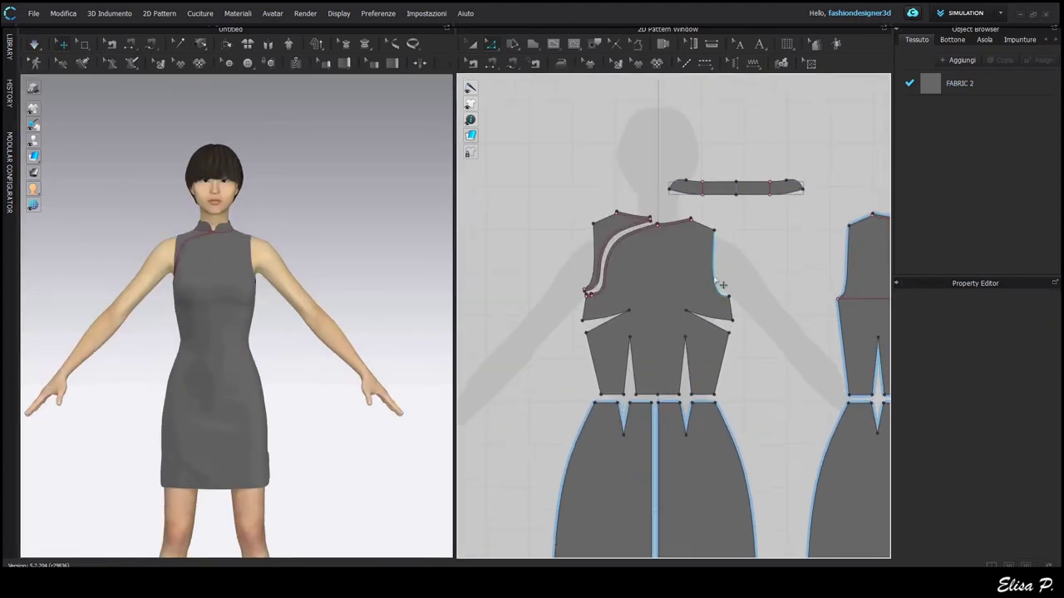
pyautogui.click(715, 280)
pyautogui.click(844, 285)
pyautogui.moveTo(523, 334); pyautogui.dragTo(592, 321, button='middle')
pyautogui.click(740, 294)
pyautogui.keyDown('shift'); pyautogui.click(870, 296); pyautogui.keyUp('shift')
# Step: Create a 35.17 × 50 cm rectangle beside the front bodice, matching the combined armhole length
pyautogui.press('s')
pyautogui.click(552, 284)
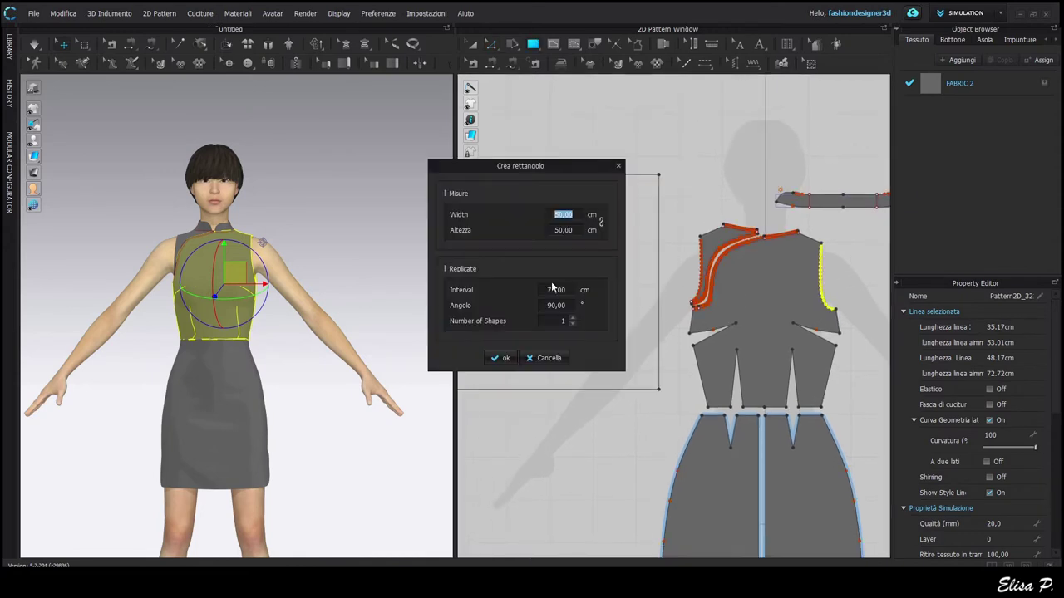
pyautogui.write('35,17')
pyautogui.press('Return')
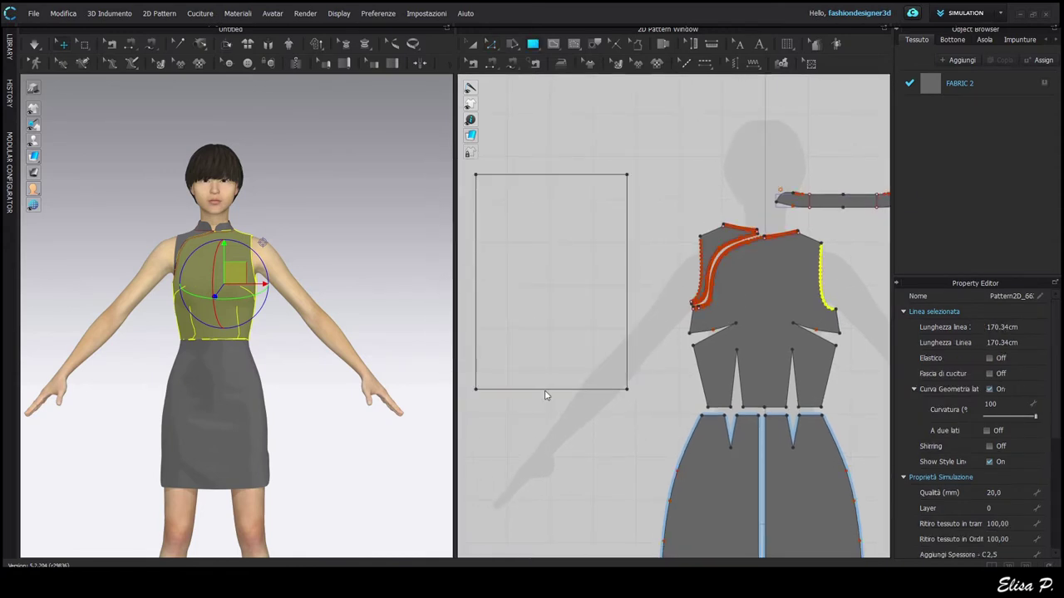
# Step: Shorten the new rectangle by moving its lower edge up 20 cm
pyautogui.press('z')
pyautogui.rightClick(561, 389)
pyautogui.moveTo(554, 389); pyautogui.dragTo(554, 334)
pyautogui.rightClick(546, 332)
pyautogui.write('20')
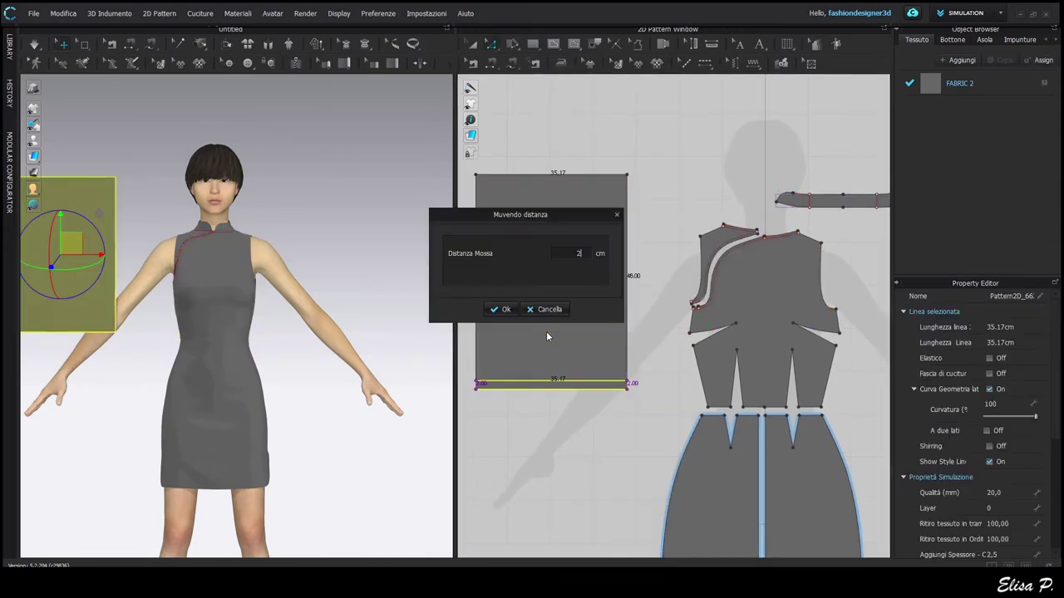
pyautogui.press('Return')
# Step: Raise the rectangle's lower edge further, by about half the previous distance
pyautogui.click(544, 321)
pyautogui.moveTo(544, 320); pyautogui.dragTo(567, 383, button='middle')
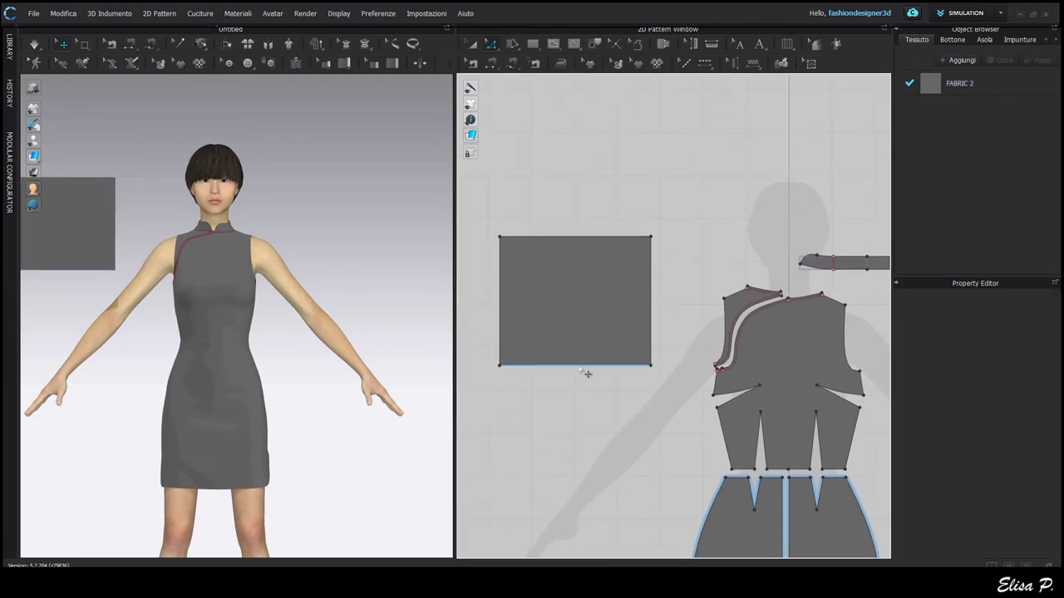
pyautogui.moveTo(581, 367); pyautogui.dragTo(580, 322)
pyautogui.moveTo(598, 414); pyautogui.dragTo(597, 434, button='middle')
pyautogui.moveTo(596, 390); pyautogui.dragTo(560, 395, button='middle')
# Step: Split the rectangle's upper edge at 17.32 cm to match the front armhole length
pyautogui.click(814, 388)
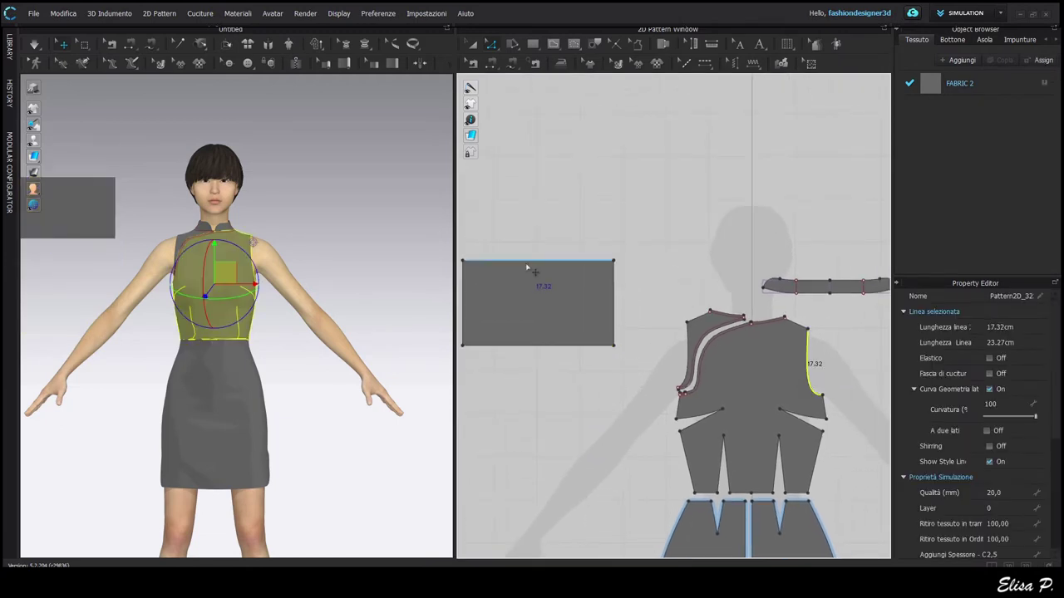
pyautogui.click(527, 261)
pyautogui.rightClick(531, 262)
pyautogui.click(565, 302)
pyautogui.write('17, cm')
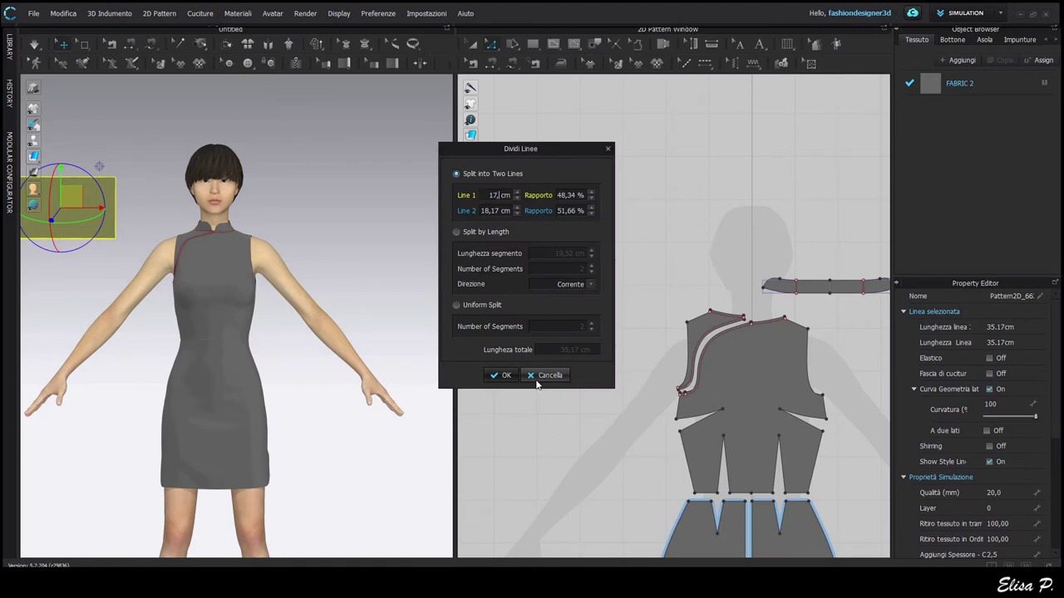
pyautogui.write('32')
pyautogui.click(502, 376)
pyautogui.moveTo(589, 382)
pyautogui.mouseDown(button='middle')
pyautogui.moveTo(600, 402)
pyautogui.moveTo(568, 384)
pyautogui.mouseUp(button='middle')
# Step: Raise the split point into a sleeve cap peak and shape the front cap edge into an S-curve
pyautogui.click(516, 282)
pyautogui.moveTo(554, 291); pyautogui.dragTo(554, 257)
pyautogui.scroll(3, 555, 286)
pyautogui.moveTo(558, 291); pyautogui.dragTo(597, 311, button='middle')
pyautogui.click(492, 44)
pyautogui.moveTo(553, 287); pyautogui.dragTo(528, 304)
pyautogui.click(510, 96)
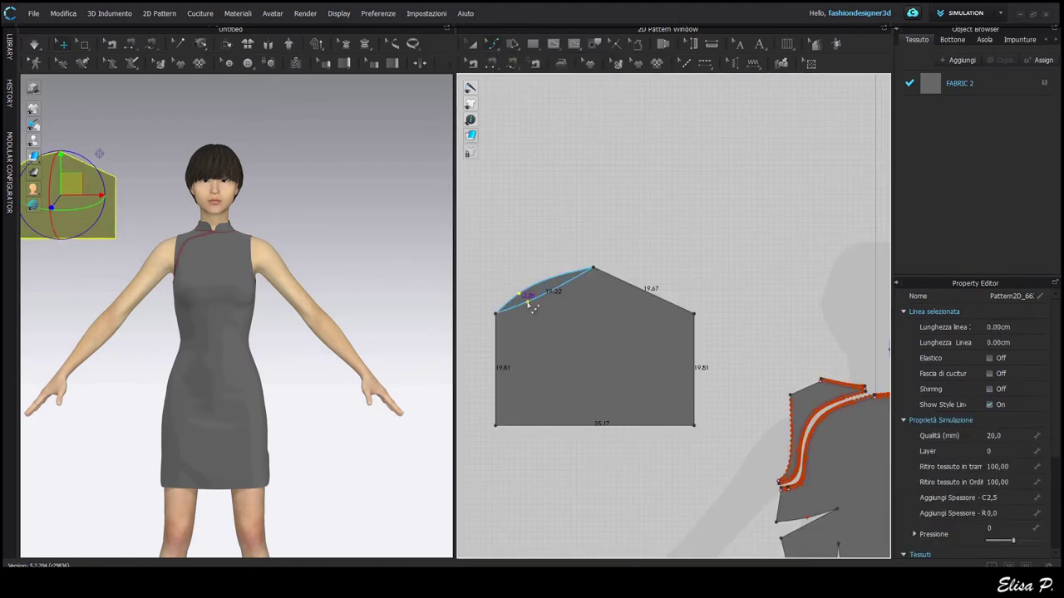
pyautogui.moveTo(637, 345); pyautogui.dragTo(598, 356, button='middle')
pyautogui.scroll(-4, 599, 393)
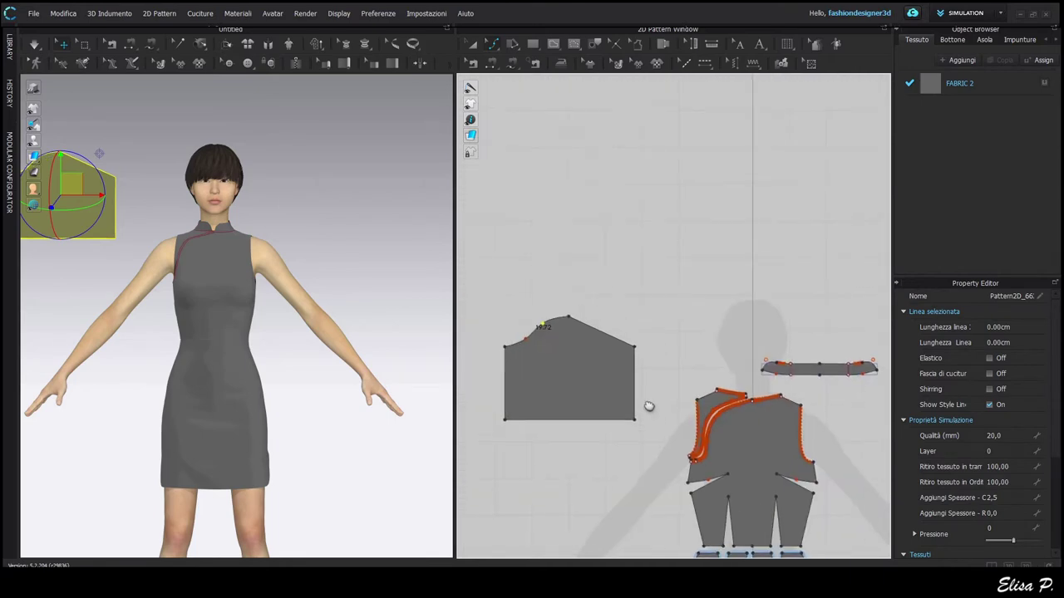
# Step: Shape the straight back cap edge into an S-curve that mirrors the front one
pyautogui.click(802, 422)
pyautogui.scroll(5, 627, 392)
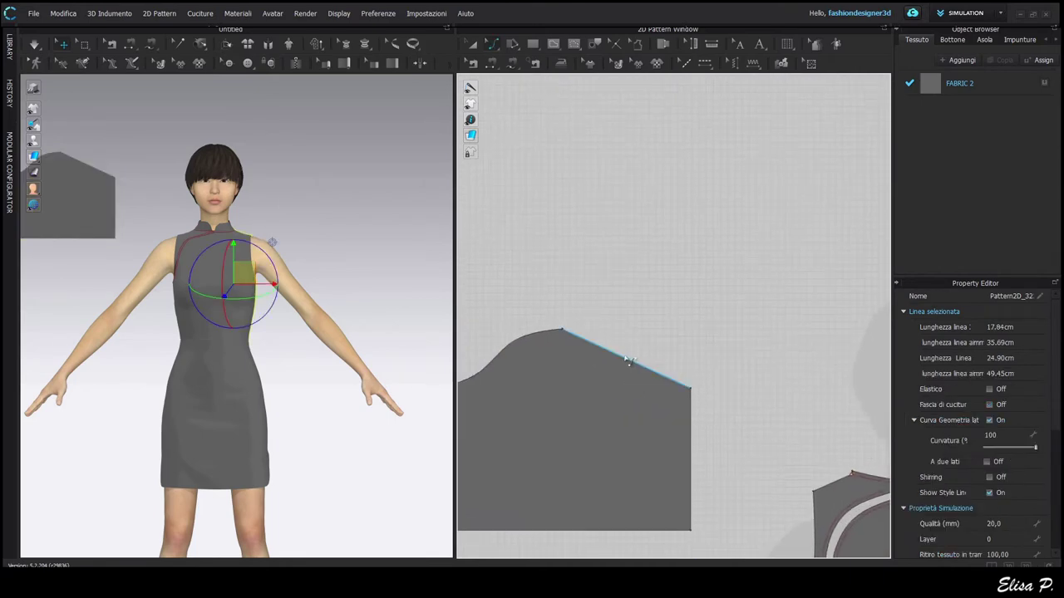
pyautogui.moveTo(628, 359); pyautogui.dragTo(634, 347)
pyautogui.scroll(-3, 610, 392)
pyautogui.click(492, 44)
pyautogui.click(509, 95)
pyautogui.scroll(2, 623, 374)
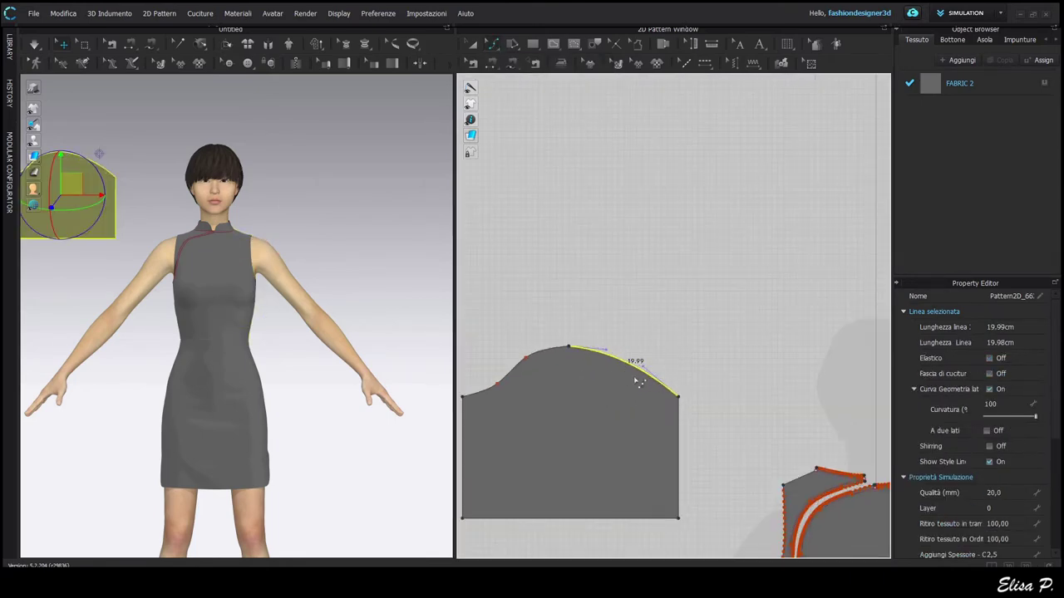
pyautogui.click(648, 379)
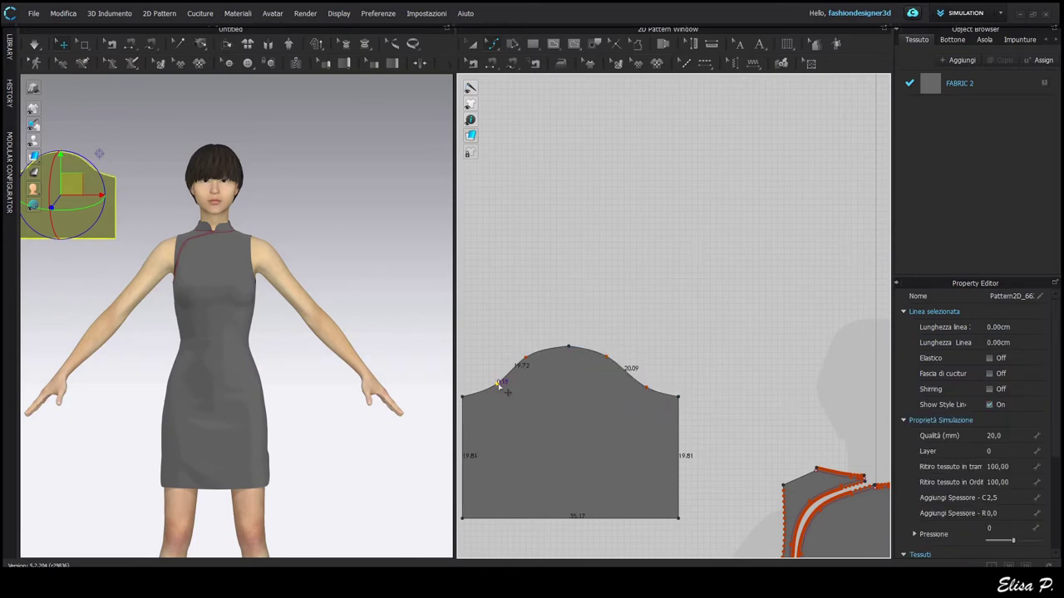
# Step: Wrap the sleeve around the avatar's left upper arm using an arrangement point
pyautogui.click(472, 44)
pyautogui.scroll(-3, 551, 349)
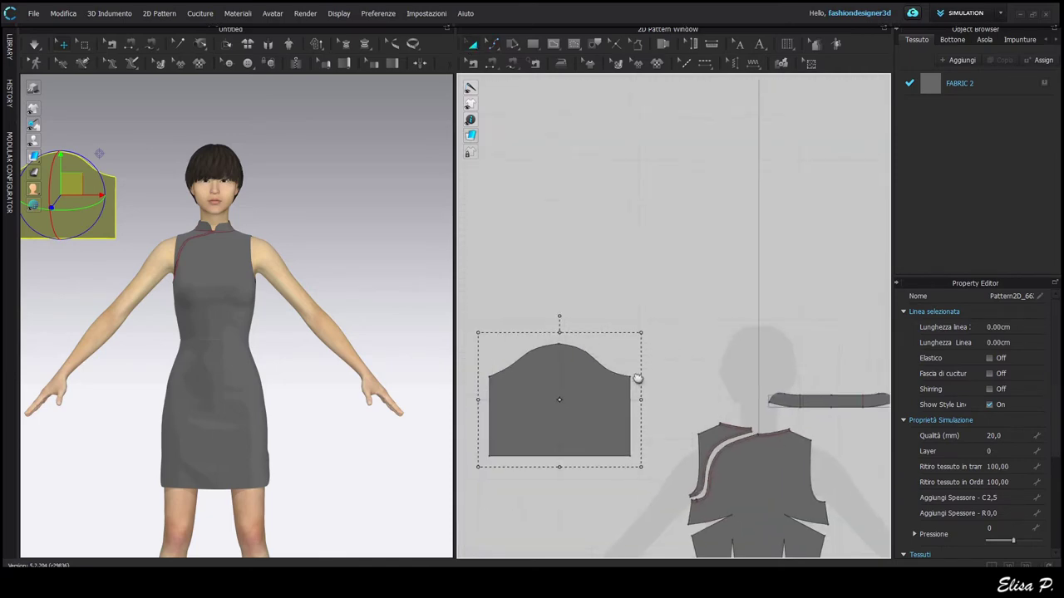
pyautogui.scroll(-1, 237, 282)
pyautogui.click(64, 142)
pyautogui.click(292, 276)
pyautogui.click(37, 48)
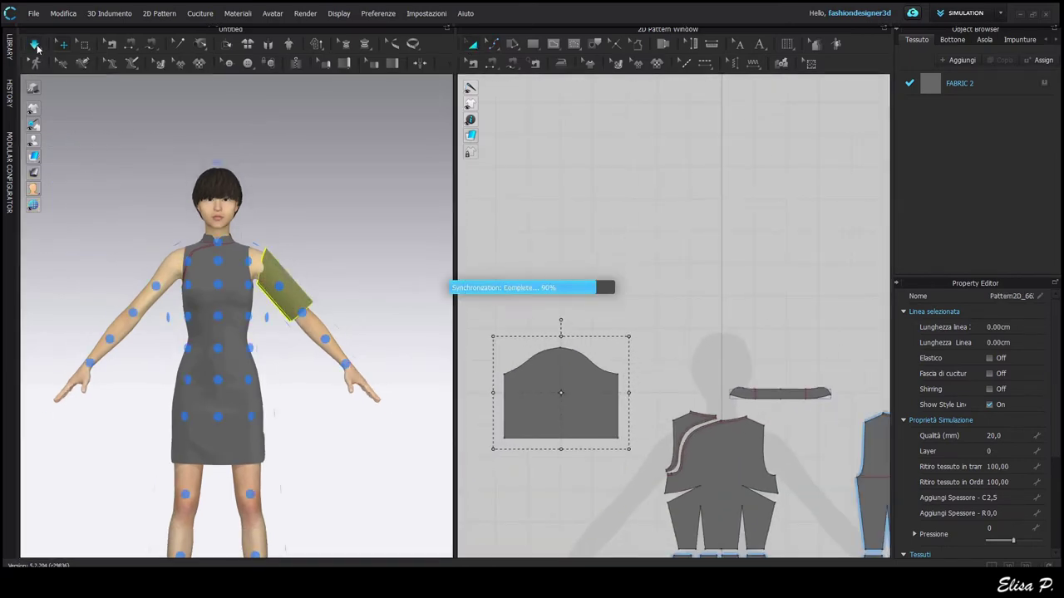
# Step: Move the sleeve piece above the collar in the 2D pattern layout
pyautogui.scroll(-2, 586, 405)
pyautogui.moveTo(591, 407); pyautogui.dragTo(530, 413, button='middle')
pyautogui.moveTo(530, 413); pyautogui.dragTo(734, 356)
pyautogui.moveTo(711, 419); pyautogui.dragTo(657, 420, button='middle')
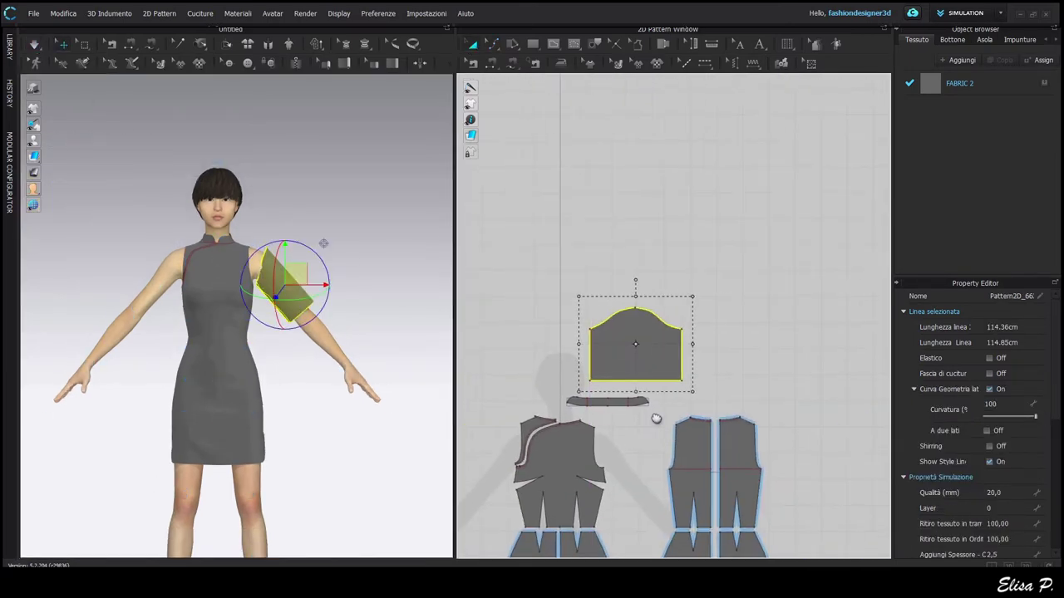
# Step: Sew the two halves of the sleeve cap to the front and back armholes with free sewing
pyautogui.click(512, 63)
pyautogui.click(591, 330)
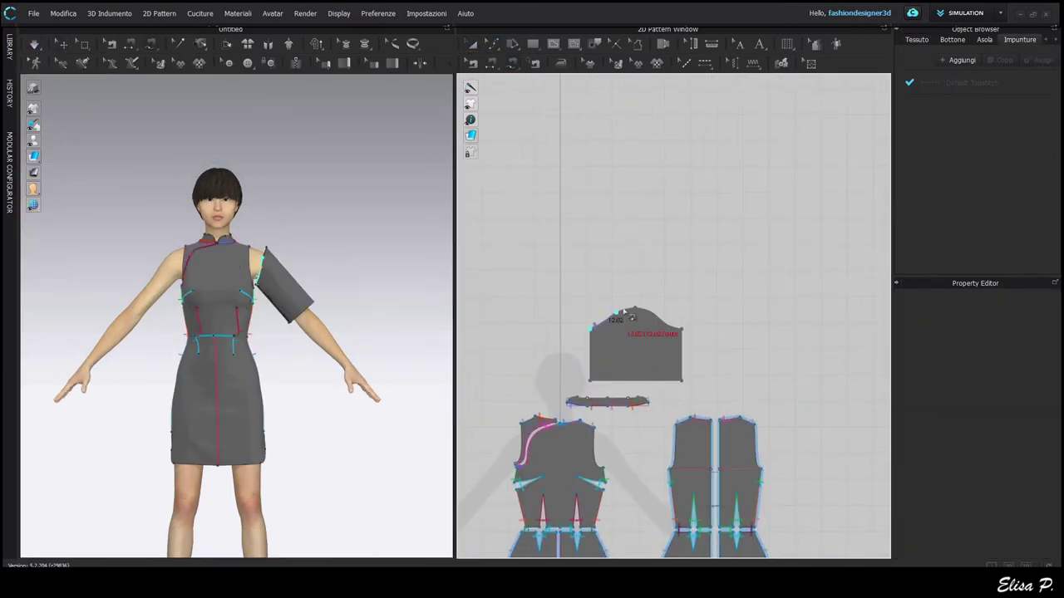
pyautogui.click(594, 428)
pyautogui.click(635, 308)
pyautogui.click(673, 476)
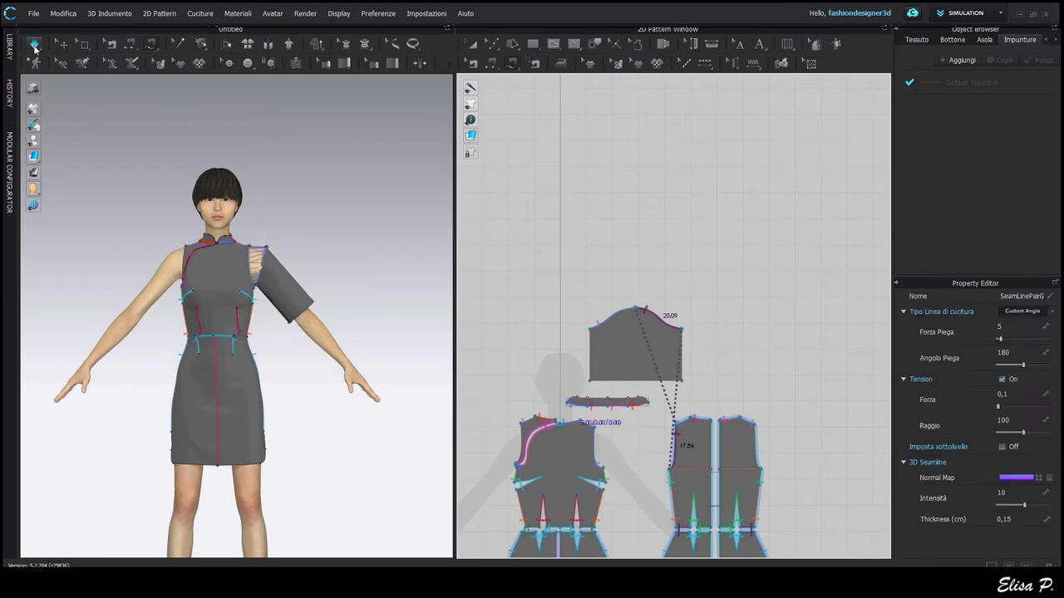
# Step: Shorten the sleeve by raising its hem, narrow the hem evenly on both sides, and simulate
pyautogui.press('z')
pyautogui.moveTo(640, 381); pyautogui.dragTo(640, 357)
pyautogui.moveTo(568, 340); pyautogui.dragTo(694, 364)
pyautogui.click(491, 44)
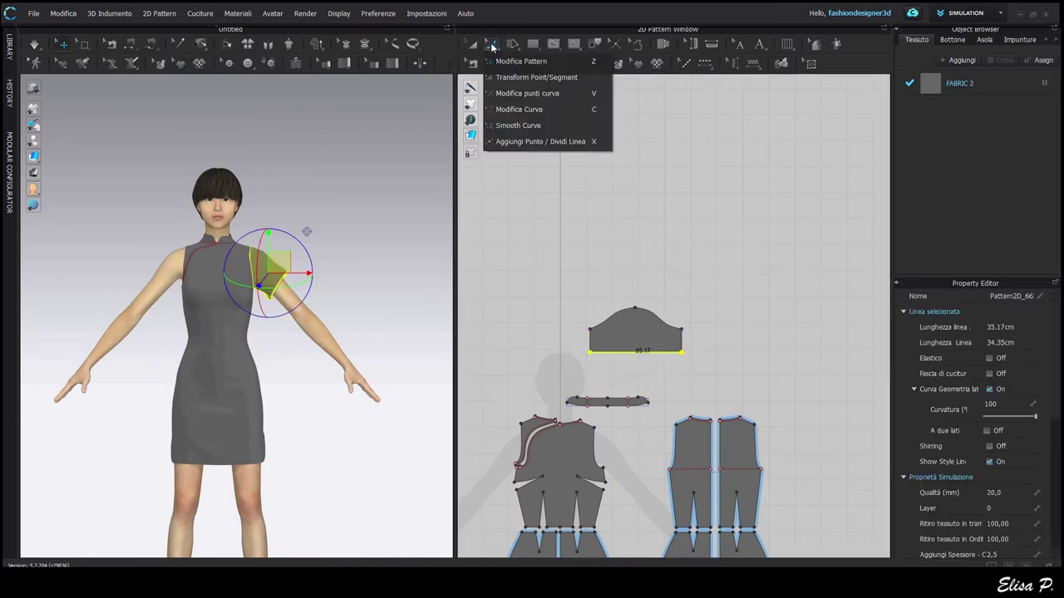
pyautogui.click(527, 78)
pyautogui.scroll(4, 637, 370)
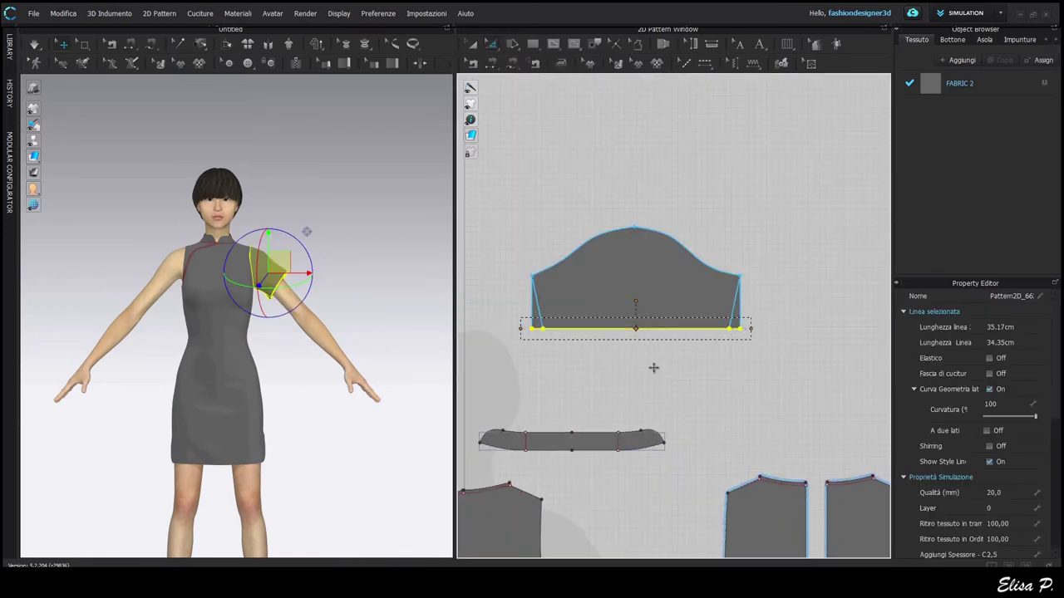
pyautogui.press('space')
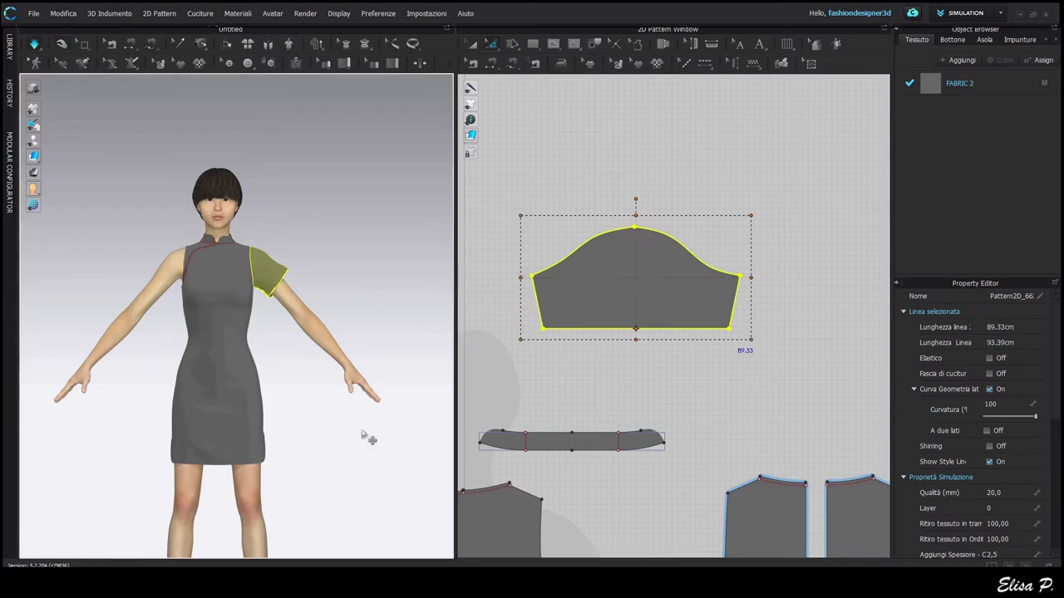
# Step: Sew the sleeve's two underarm edges together and simulate the dress
pyautogui.press('n')
pyautogui.click(540, 318)
pyautogui.click(733, 321)
pyautogui.press('space')
pyautogui.press('a')
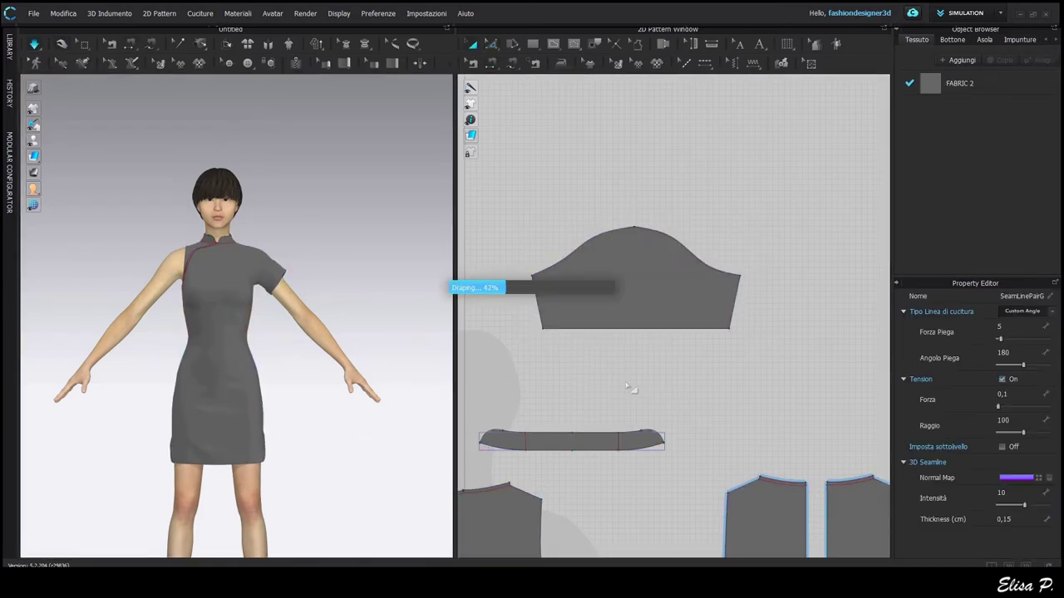
# Step: Curve the sleeve hem slightly upward and move the sleeve beside the back bodice
pyautogui.moveTo(635, 329); pyautogui.dragTo(790, 439)
pyautogui.click(625, 363)
pyautogui.scroll(-6, 607, 395)
pyautogui.press('a')
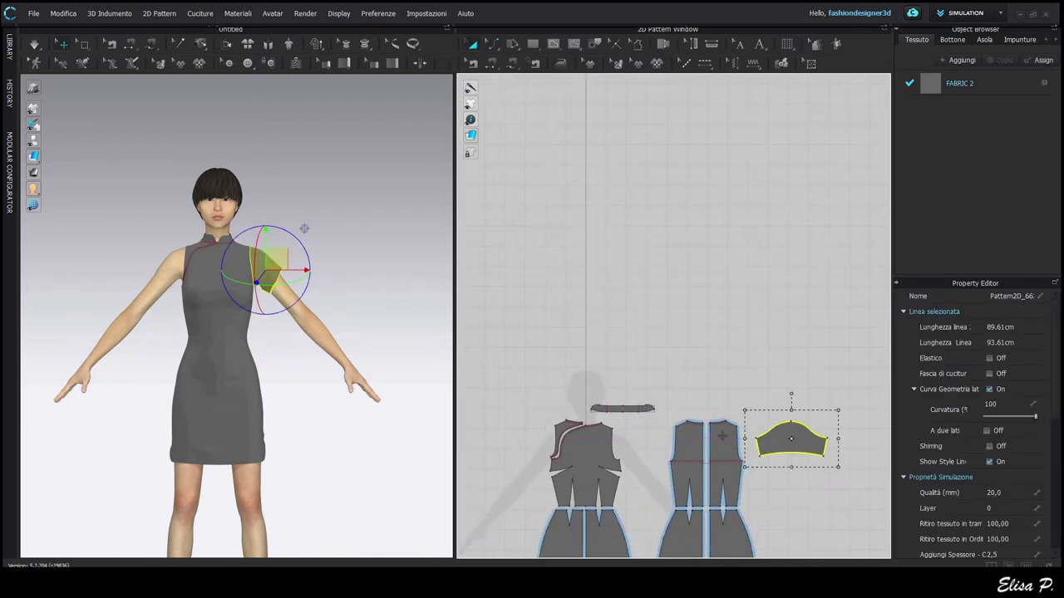
# Step: Create a linked symmetric copy of the sleeve and place it beside the front bodice
pyautogui.rightClick(774, 445)
pyautogui.click(831, 155)
pyautogui.click(506, 440)
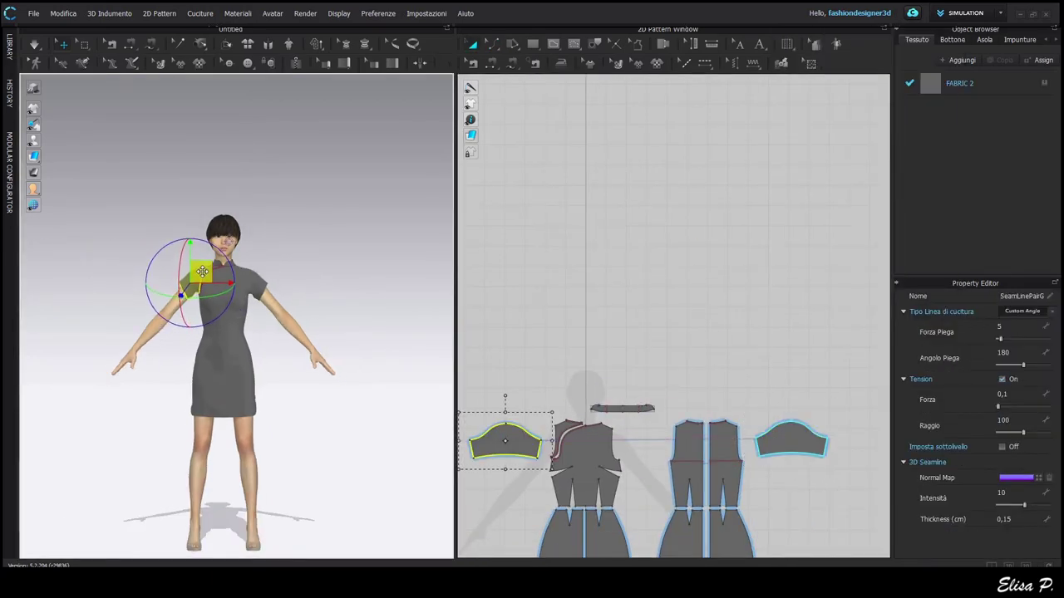
# Step: Sew the mirrored sleeve's front cap edge to the narrow front panel's armhole and simulate
pyautogui.scroll(3, 587, 435)
pyautogui.click(612, 381)
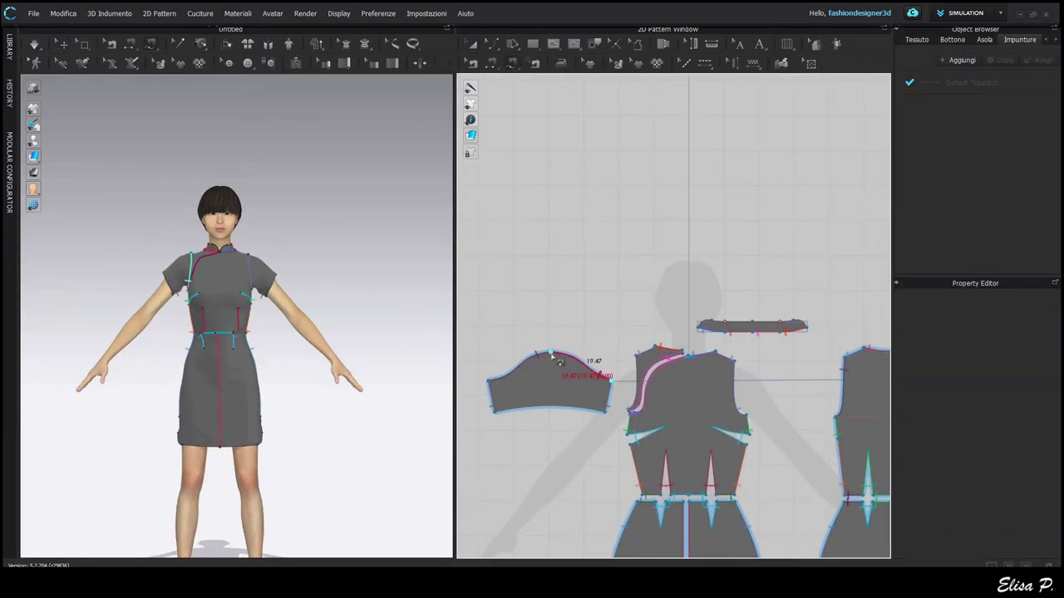
pyautogui.click(640, 369)
pyautogui.scroll(2, 546, 464)
pyautogui.press('space')
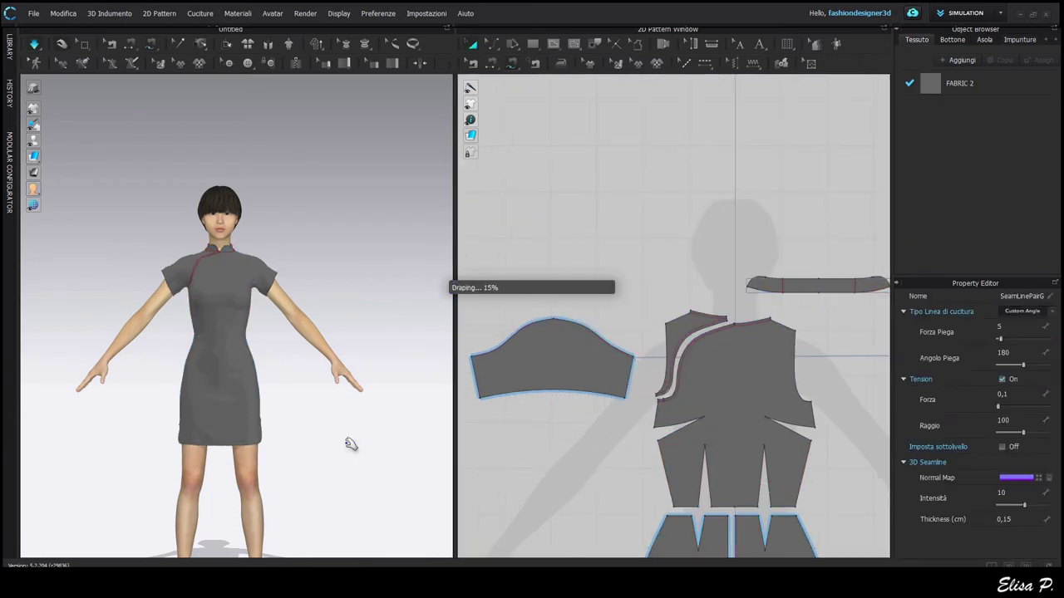
# Step: Compare the lengths of the front bodice's waist edges with the matching skirt waist edges
pyautogui.press('n')
pyautogui.scroll(8, 722, 532)
pyautogui.press('z')
pyautogui.click(675, 351)
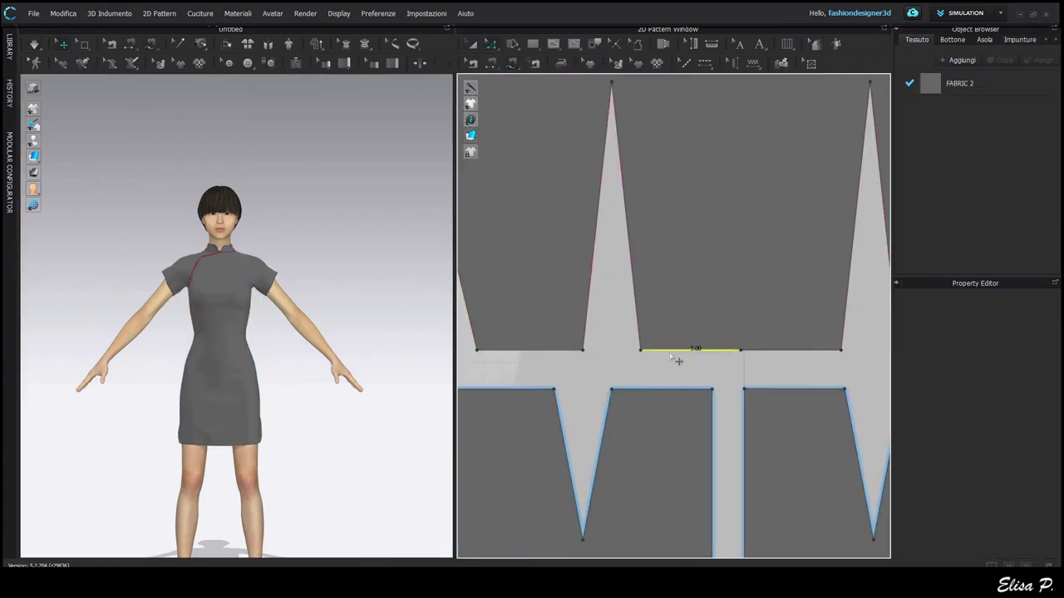
pyautogui.click(665, 389)
pyautogui.click(540, 352)
pyautogui.click(524, 389)
pyautogui.moveTo(514, 456); pyautogui.dragTo(539, 460, button='middle')
pyautogui.scroll(-3, 621, 393)
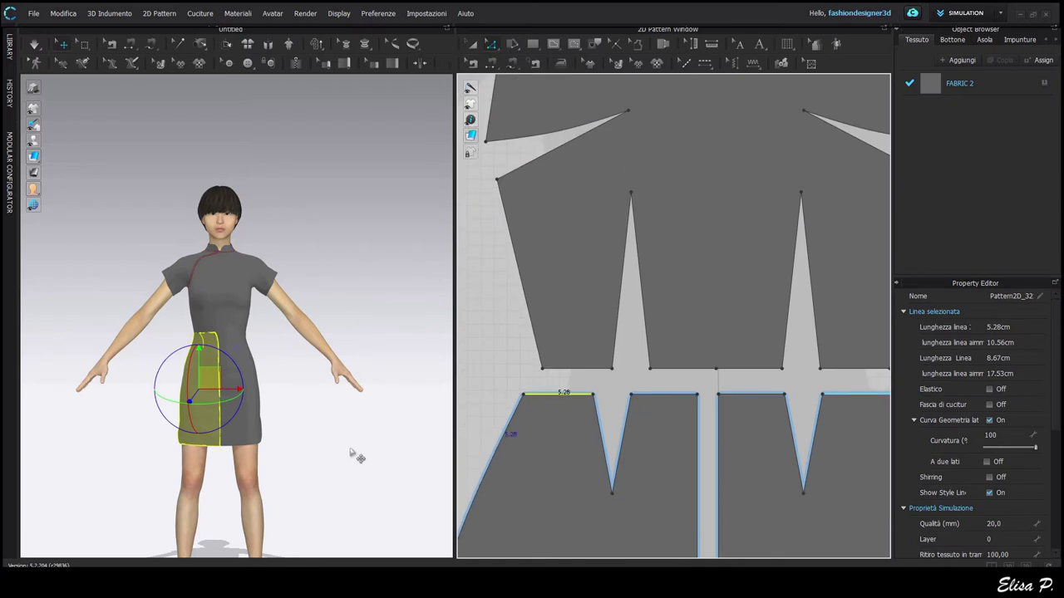
pyautogui.click(353, 453)
pyautogui.moveTo(221, 487)
pyautogui.mouseDown(button='right')
pyautogui.moveTo(455, 484)
pyautogui.moveTo(205, 491)
pyautogui.moveTo(206, 478)
pyautogui.mouseUp(button='right')
pyautogui.scroll(-5, 665, 416)
# Step: Extend the front bodice's side edge above the bust dart outward by 0.50 cm
pyautogui.moveTo(773, 408); pyautogui.dragTo(628, 465, button='middle')
pyautogui.scroll(5, 581, 420)
pyautogui.moveTo(581, 420); pyautogui.dragTo(585, 453, button='middle')
pyautogui.click(641, 285)
pyautogui.rightClick(641, 283)
pyautogui.click(708, 392)
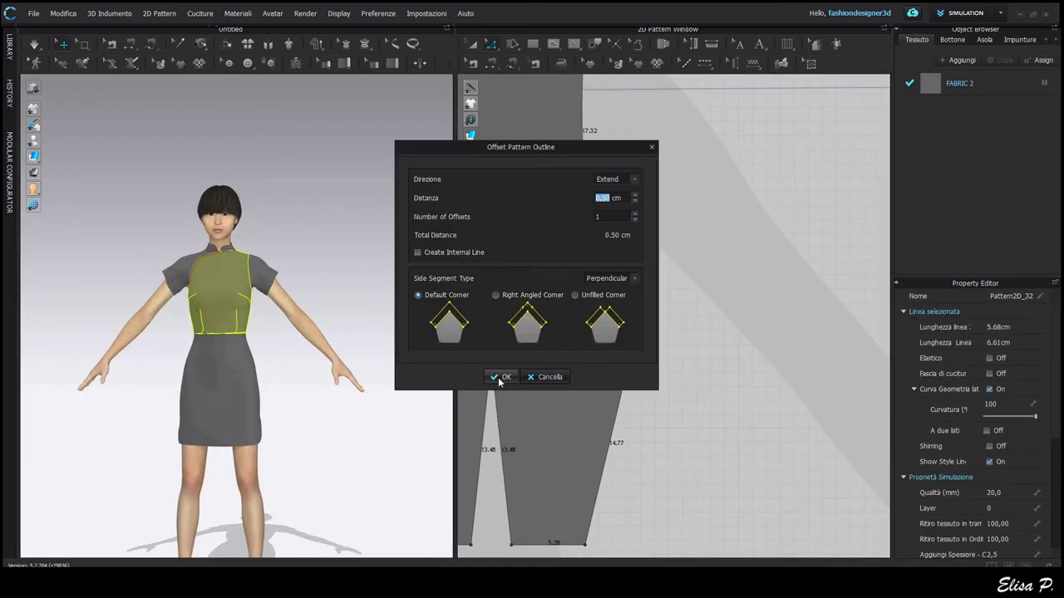
pyautogui.moveTo(567, 147); pyautogui.dragTo(481, 164)
pyautogui.click(415, 396)
# Step: Extend the front bodice's side edge below the bust dart outward with Offset Pattern Outline
pyautogui.rightClick(608, 457)
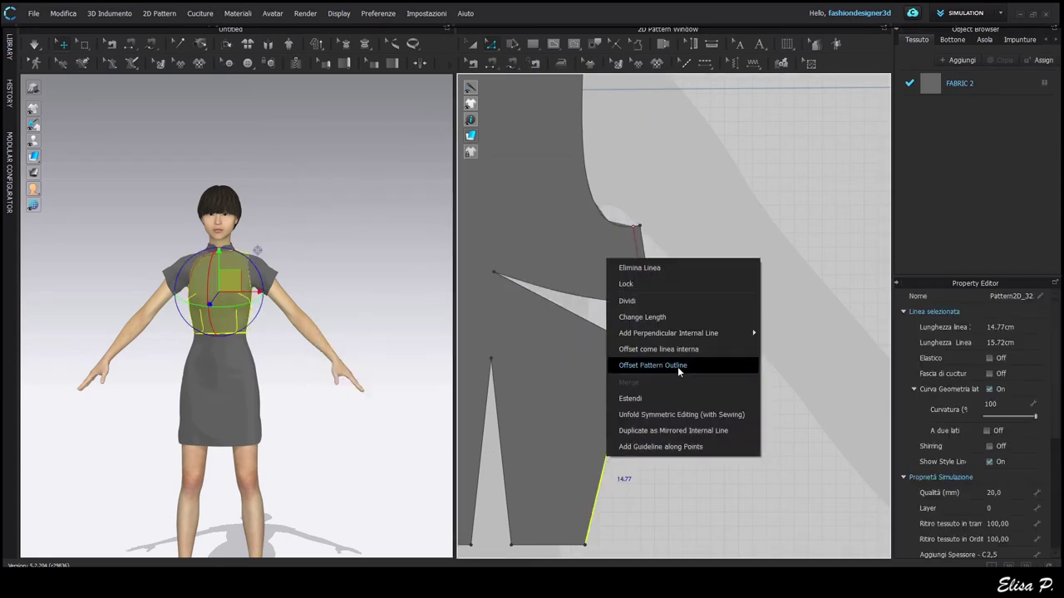
pyautogui.click(683, 367)
pyautogui.click(497, 382)
pyautogui.click(715, 439)
pyautogui.scroll(-2, 708, 442)
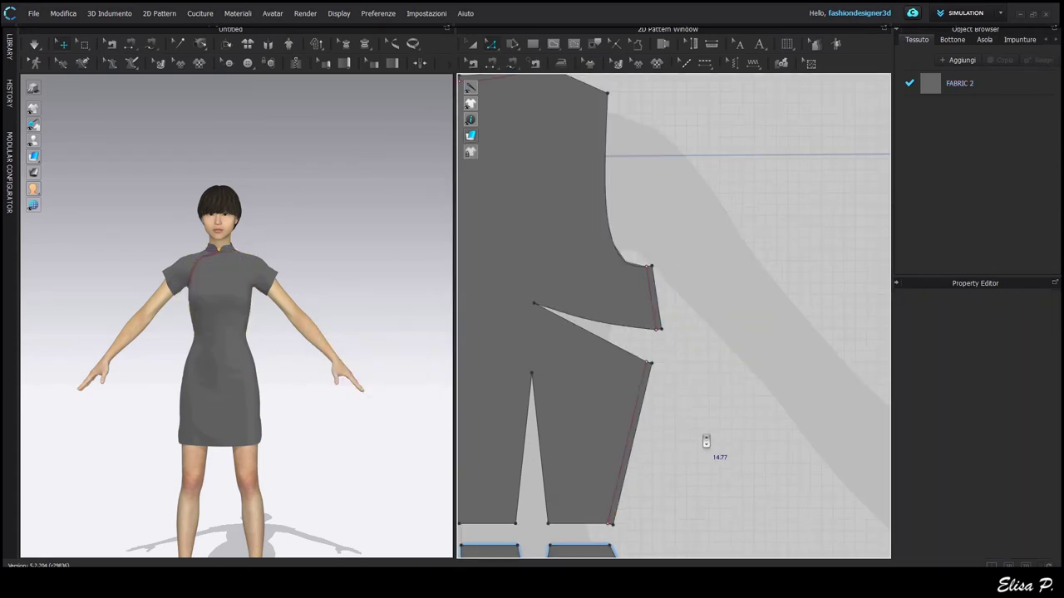
# Step: Extend the facing back bodice's side edge outward with Offset Pattern Outline
pyautogui.press('n')
pyautogui.scroll(-3, 696, 426)
pyautogui.press('z')
pyautogui.moveTo(681, 477); pyautogui.dragTo(579, 472, button='middle')
pyautogui.scroll(3, 720, 442)
pyautogui.scroll(-3, 668, 448)
pyautogui.scroll(3, 663, 452)
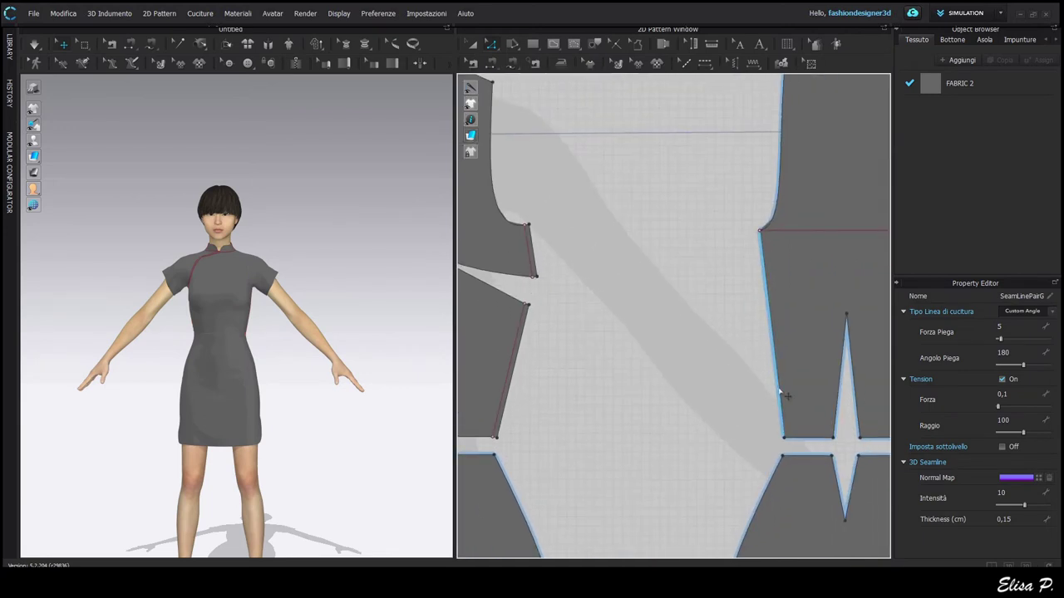
pyautogui.rightClick(780, 390)
pyautogui.click(823, 496)
pyautogui.click(502, 378)
pyautogui.click(673, 417)
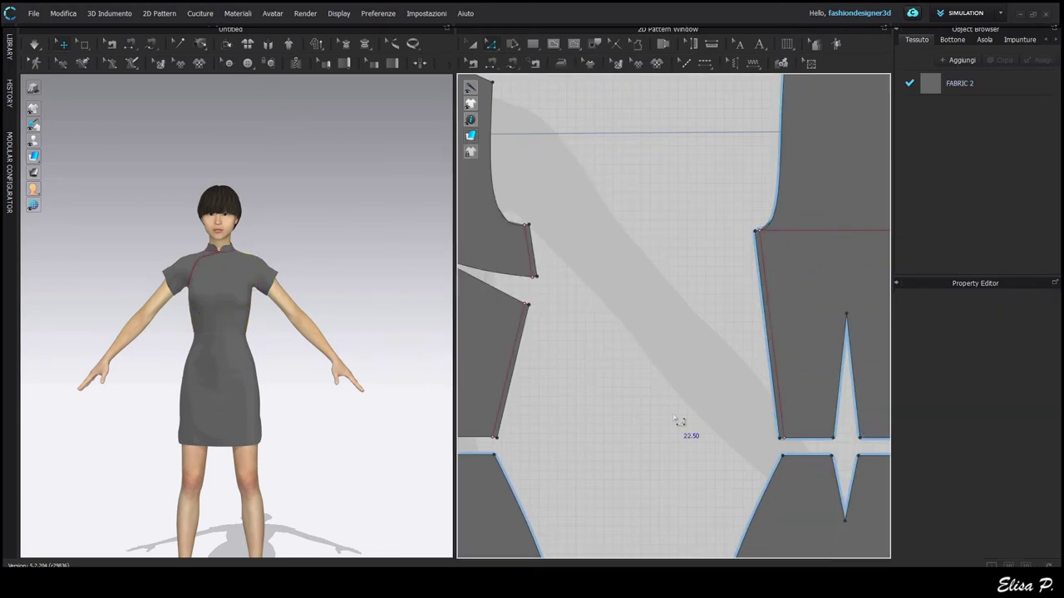
# Step: Cut the three extended side strips off the front and back bodices along their inner lines
pyautogui.click(772, 333)
pyautogui.keyDown('shift'); pyautogui.click(503, 390); pyautogui.keyUp('shift')
pyautogui.keyDown('shift'); pyautogui.click(529, 261); pyautogui.keyUp('shift')
pyautogui.rightClick(530, 262)
pyautogui.click(587, 371)
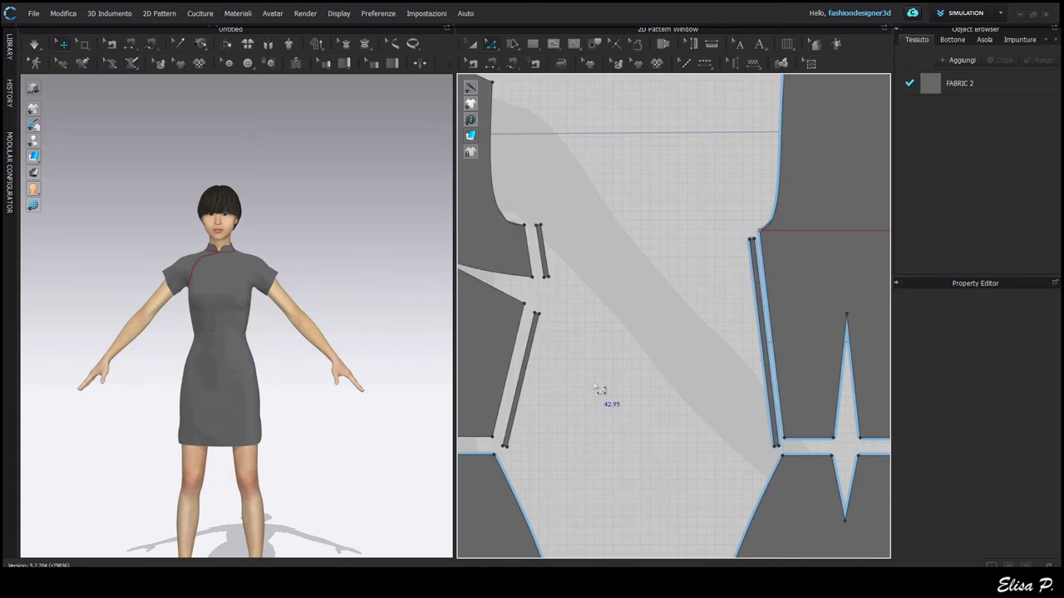
# Step: Merge the two front side strips into one along their facing short ends
pyautogui.scroll(3, 563, 359)
pyautogui.moveTo(562, 358); pyautogui.dragTo(589, 367, button='middle')
pyautogui.scroll(5, 573, 332)
pyautogui.click(550, 324)
pyautogui.keyDown('shift'); pyautogui.click(578, 219); pyautogui.keyUp('shift')
pyautogui.rightClick(577, 218)
pyautogui.click(616, 310)
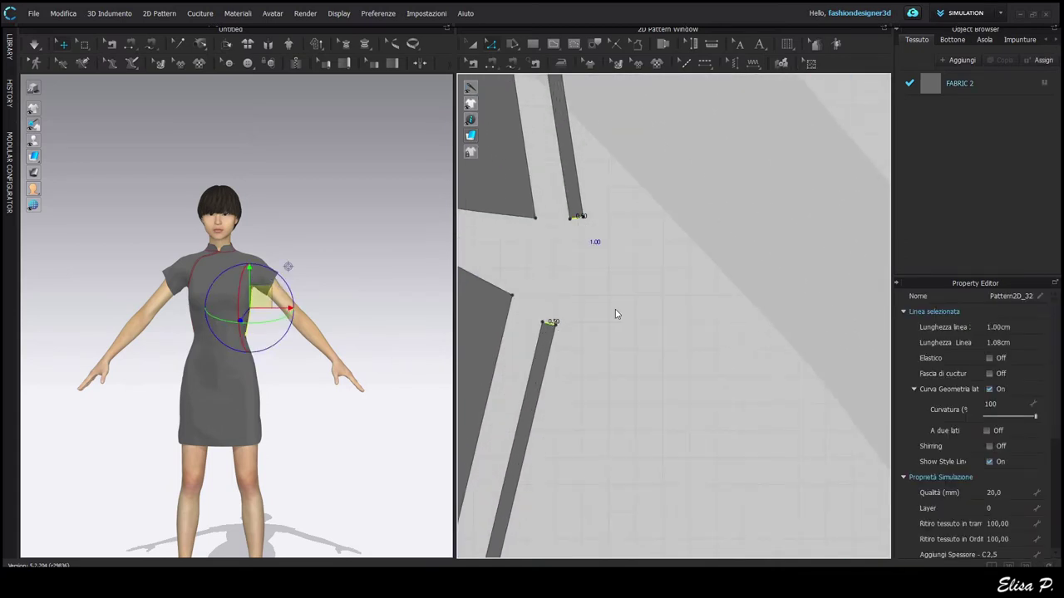
pyautogui.scroll(-2, 617, 309)
# Step: Rotate the merged front strip to follow the slant of the bodice's lower side edge
pyautogui.press('a')
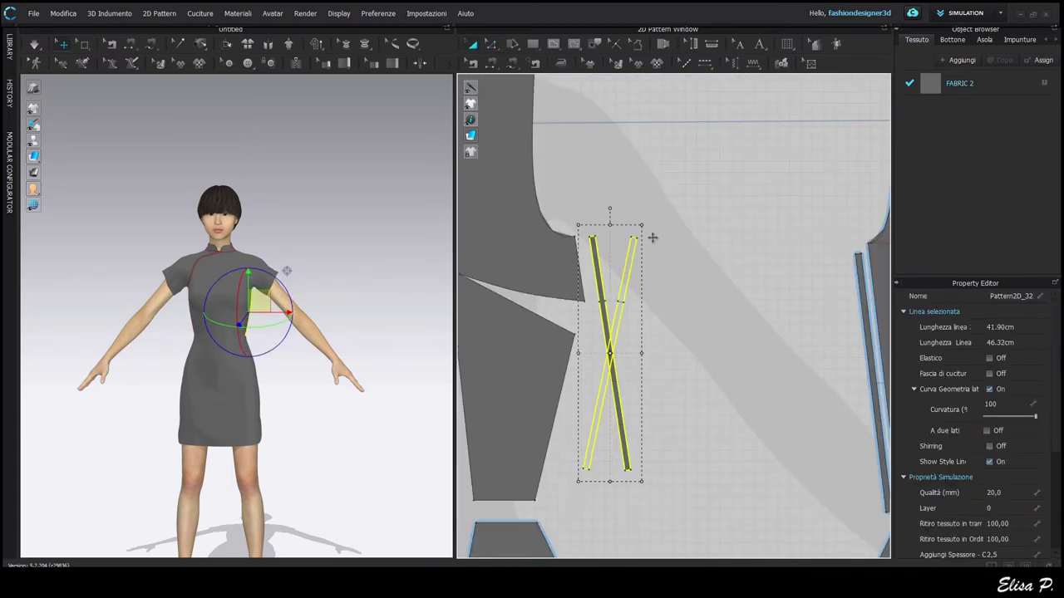
pyautogui.moveTo(590, 352); pyautogui.dragTo(598, 349)
pyautogui.scroll(3, 599, 370)
# Step: Add a new fabric and assign it to the front and back side strips
pyautogui.click(831, 273)
pyautogui.click(962, 60)
pyautogui.scroll(-5, 729, 296)
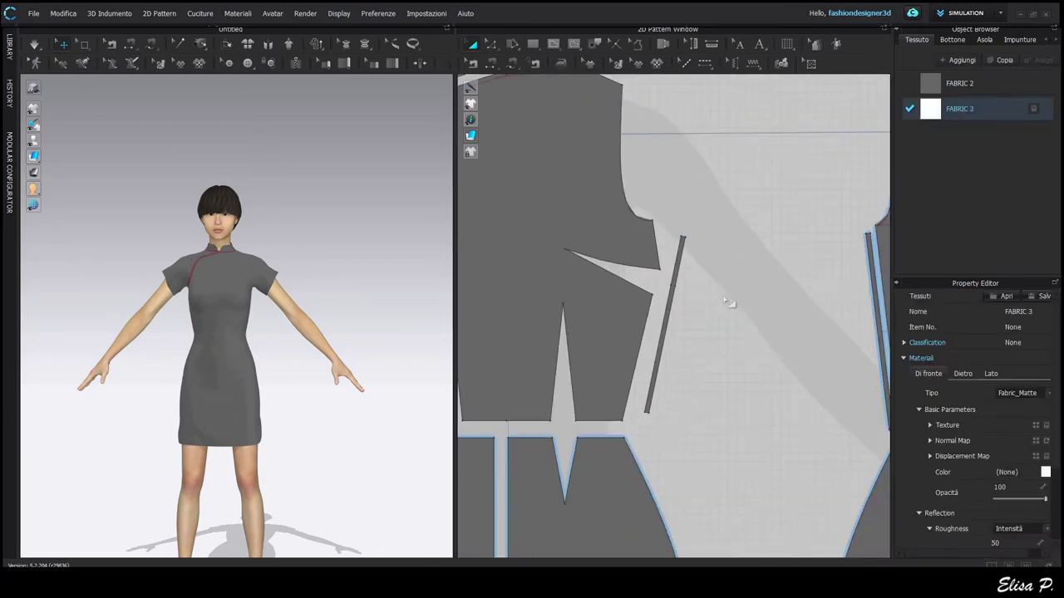
pyautogui.moveTo(729, 305); pyautogui.dragTo(669, 308, button='middle')
pyautogui.click(605, 320)
pyautogui.scroll(-5, 819, 324)
pyautogui.moveTo(819, 324); pyautogui.dragTo(549, 320, button='middle')
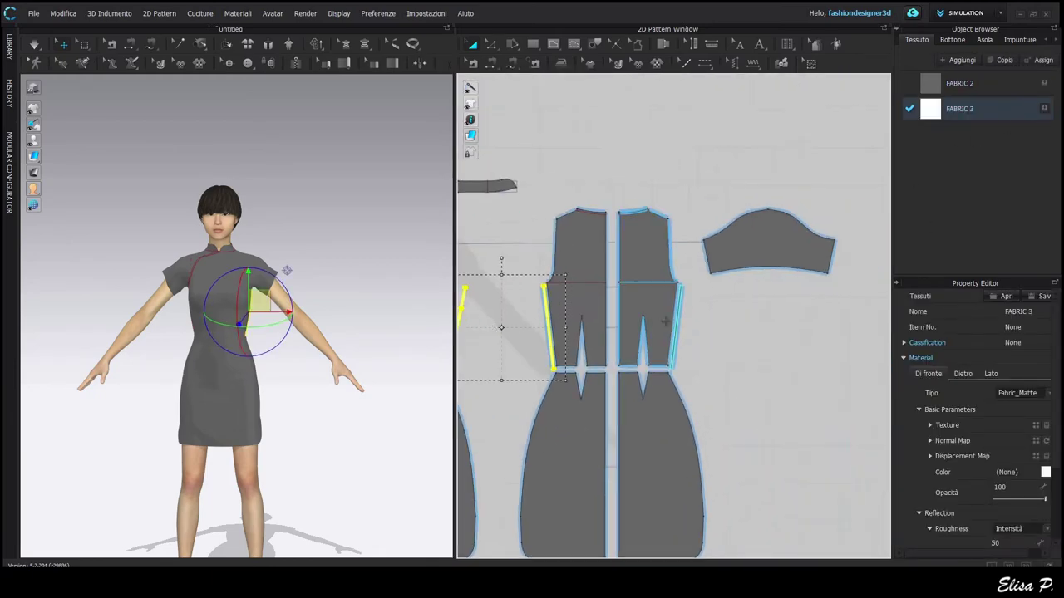
pyautogui.scroll(7, 665, 321)
pyautogui.rightClick(705, 382)
pyautogui.click(785, 193)
pyautogui.click(738, 385)
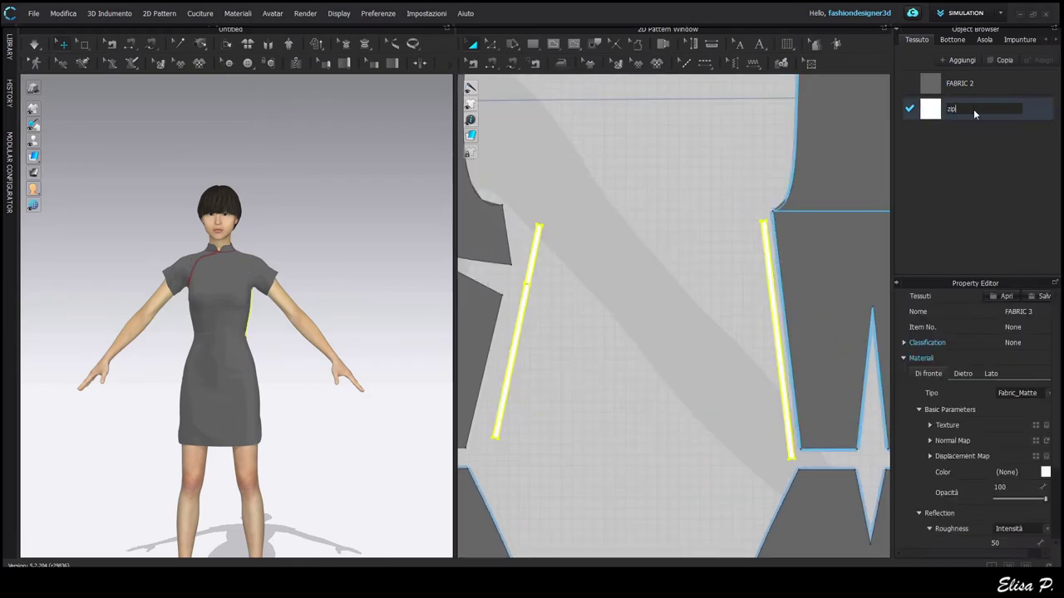
# Step: Rename the new fabric as zip
pyautogui.click(973, 109)
pyautogui.write('zip')
pyautogui.press('Return')
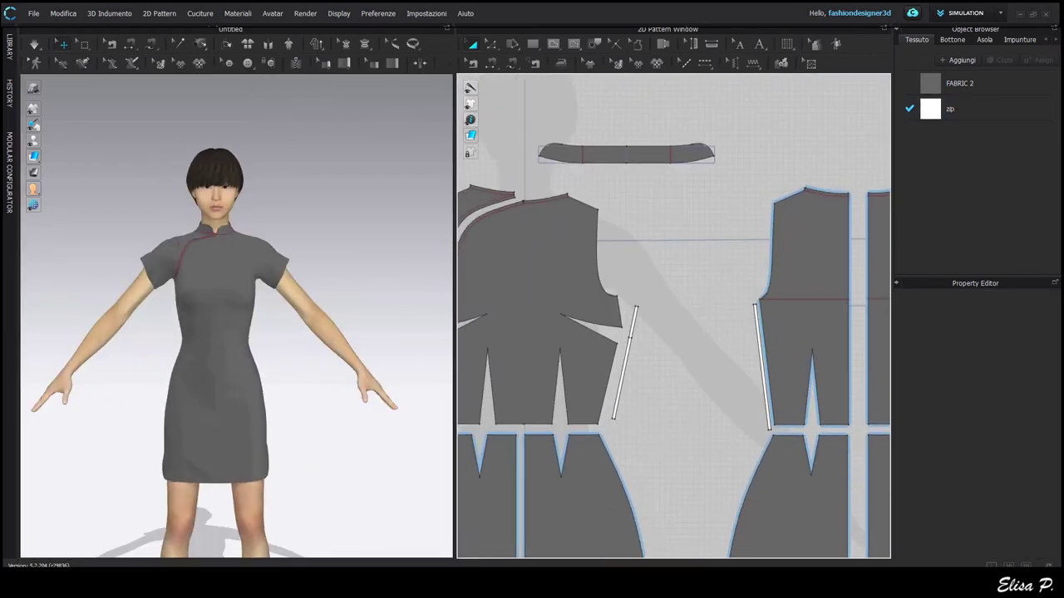
pyautogui.scroll(-3, 351, 432)
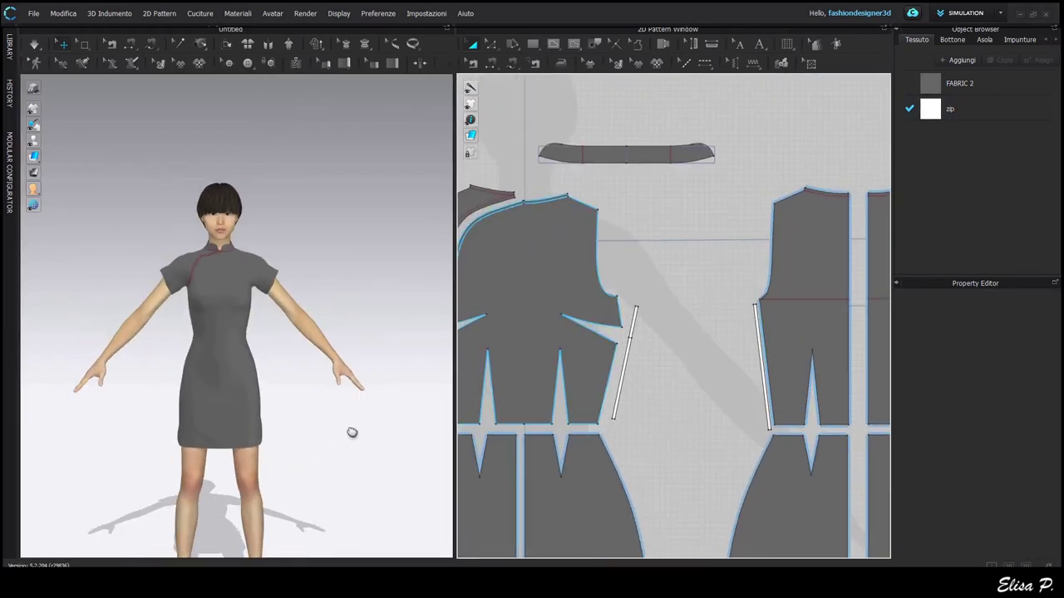
# Step: Remove the extra outline point above the rounded outer hem corner on the front and back skirt pieces
pyautogui.moveTo(352, 432); pyautogui.dragTo(340, 433, button='middle')
pyautogui.moveTo(709, 424); pyautogui.dragTo(739, 325, button='middle')
pyautogui.scroll(-3, 738, 325)
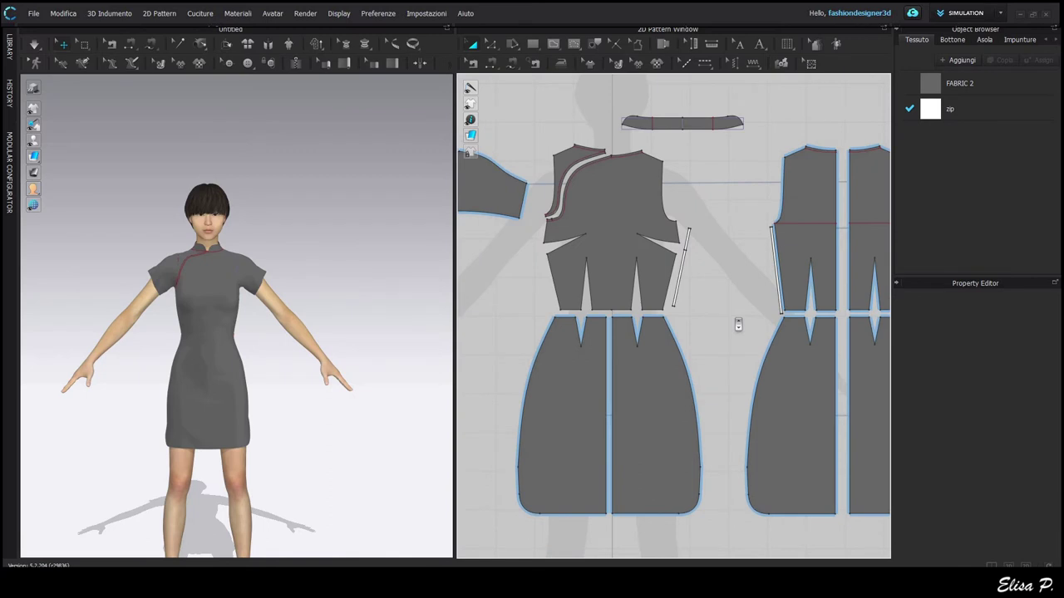
pyautogui.press('z')
pyautogui.rightClick(699, 496)
pyautogui.click(731, 386)
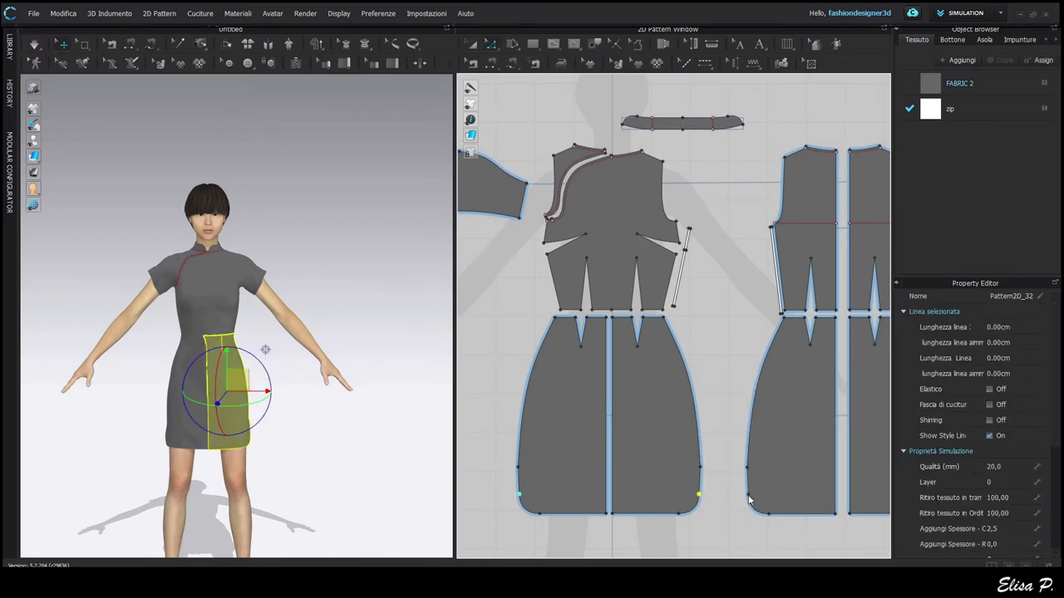
pyautogui.rightClick(749, 498)
pyautogui.click(781, 387)
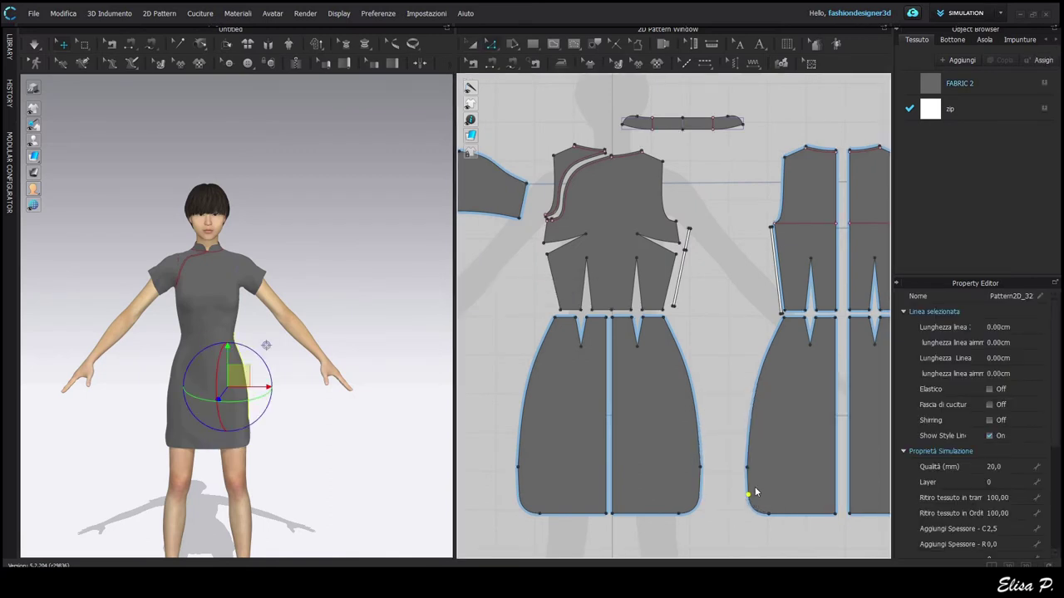
# Step: Unfold the front skirt, back skirt and back bodice halves along their centre lines into full symmetric pieces
pyautogui.moveTo(722, 401); pyautogui.dragTo(708, 414, button='middle')
pyautogui.rightClick(600, 447)
pyautogui.click(634, 373)
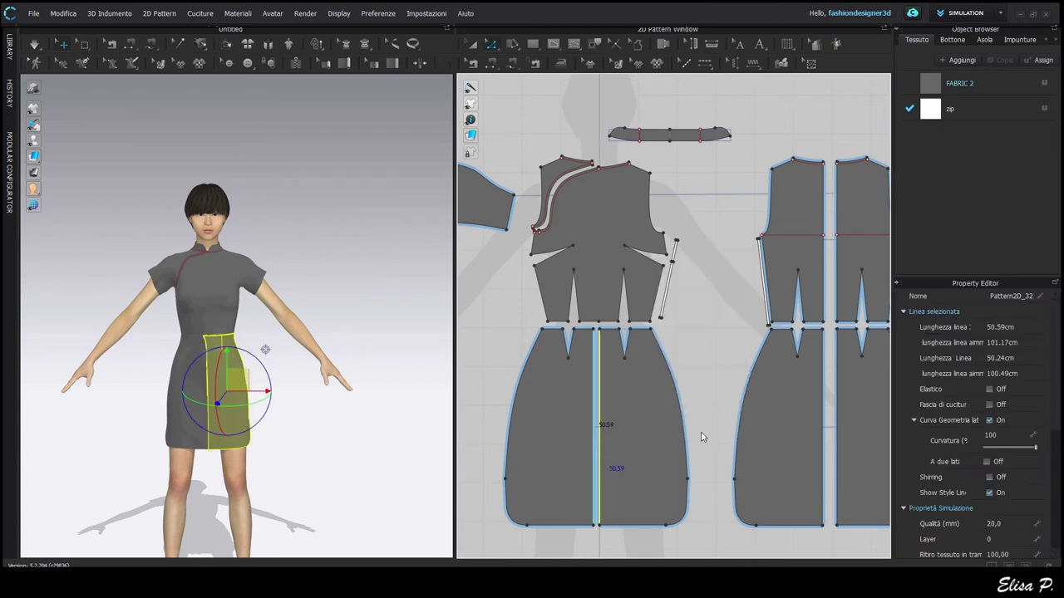
pyautogui.moveTo(821, 428); pyautogui.dragTo(750, 427, button='middle')
pyautogui.rightClick(750, 427)
pyautogui.click(785, 359)
pyautogui.rightClick(751, 297)
pyautogui.click(783, 423)
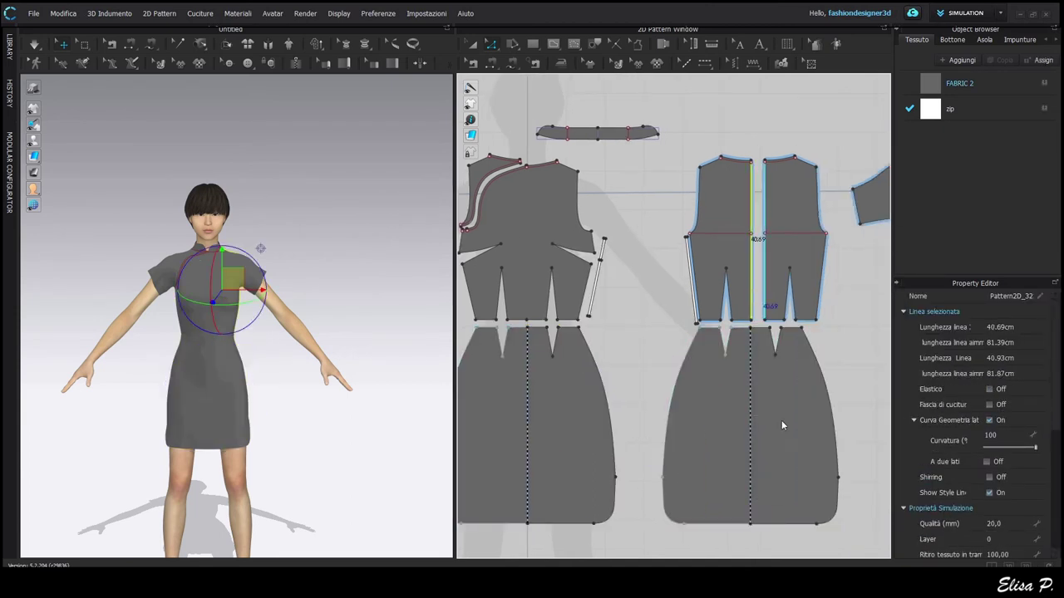
pyautogui.click(641, 389)
pyautogui.moveTo(641, 389); pyautogui.dragTo(656, 392, button='middle')
pyautogui.click(222, 399)
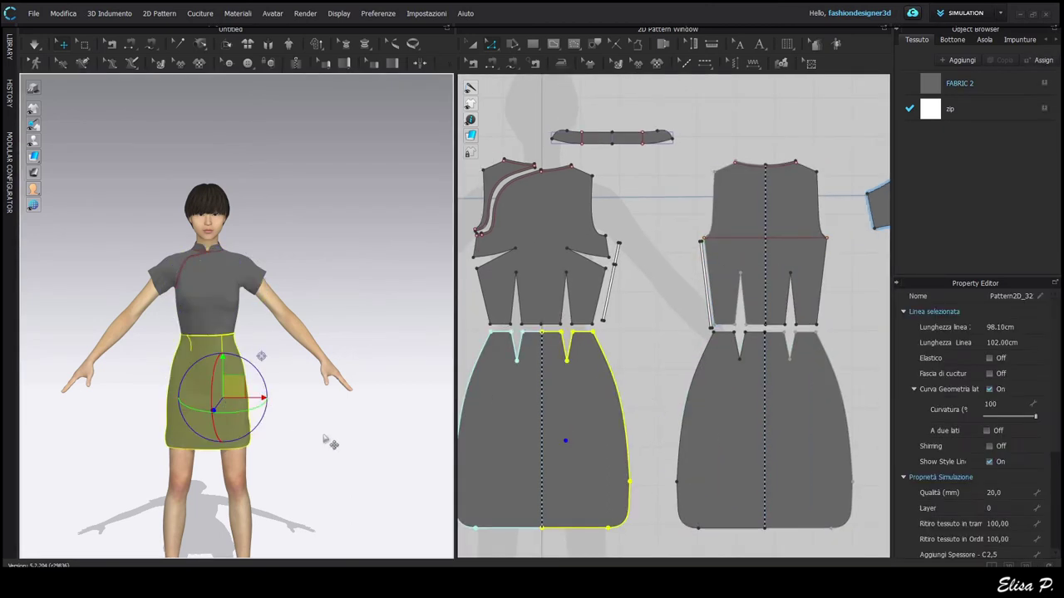
pyautogui.click(325, 436)
# Step: Remove the linked editing from the back bodice, back skirt and front skirt pieces
pyautogui.moveTo(325, 436); pyautogui.dragTo(325, 453, button='right')
pyautogui.scroll(-2, 611, 463)
pyautogui.moveTo(490, 326); pyautogui.dragTo(632, 394, button='middle')
pyautogui.scroll(-2, 585, 365)
pyautogui.rightClick(766, 343)
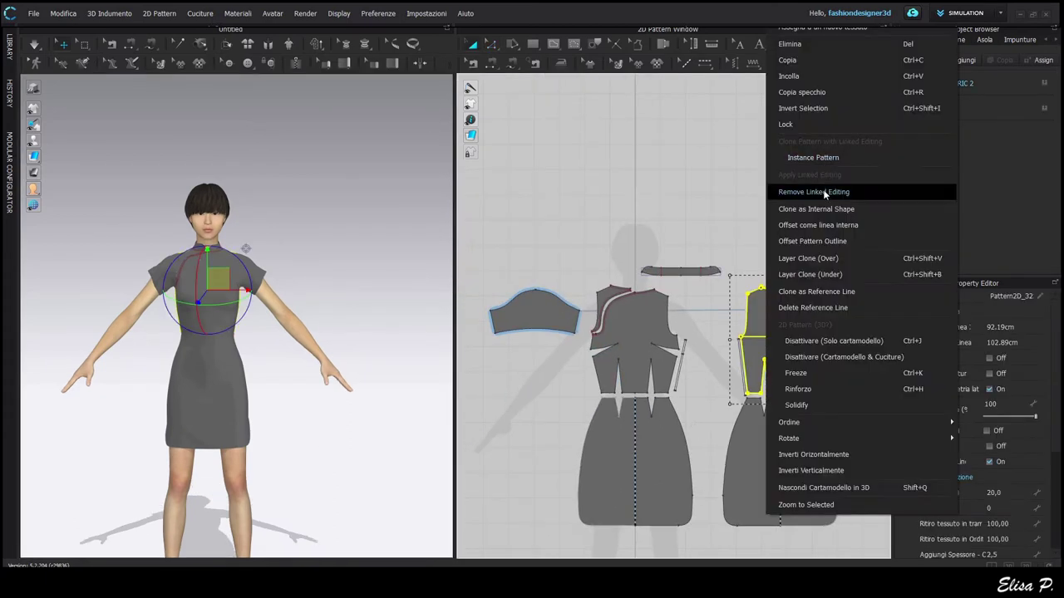
pyautogui.click(824, 192)
pyautogui.rightClick(748, 463)
pyautogui.click(810, 192)
pyautogui.rightClick(661, 457)
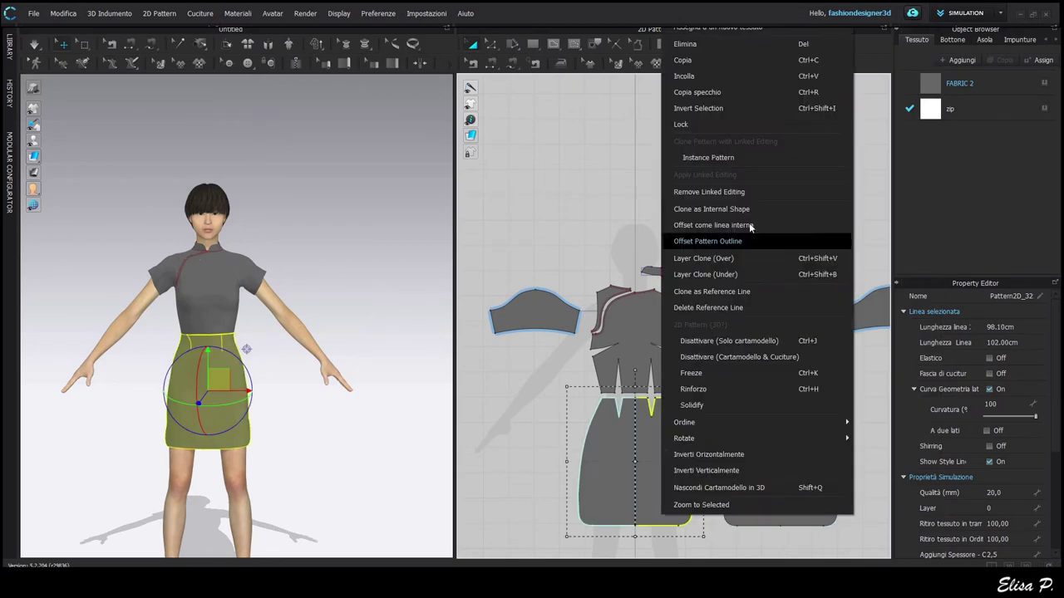
pyautogui.click(742, 192)
pyautogui.click(690, 433)
# Step: Offset the hem edge of the first sleeve as an internal line
pyautogui.scroll(2, 365, 423)
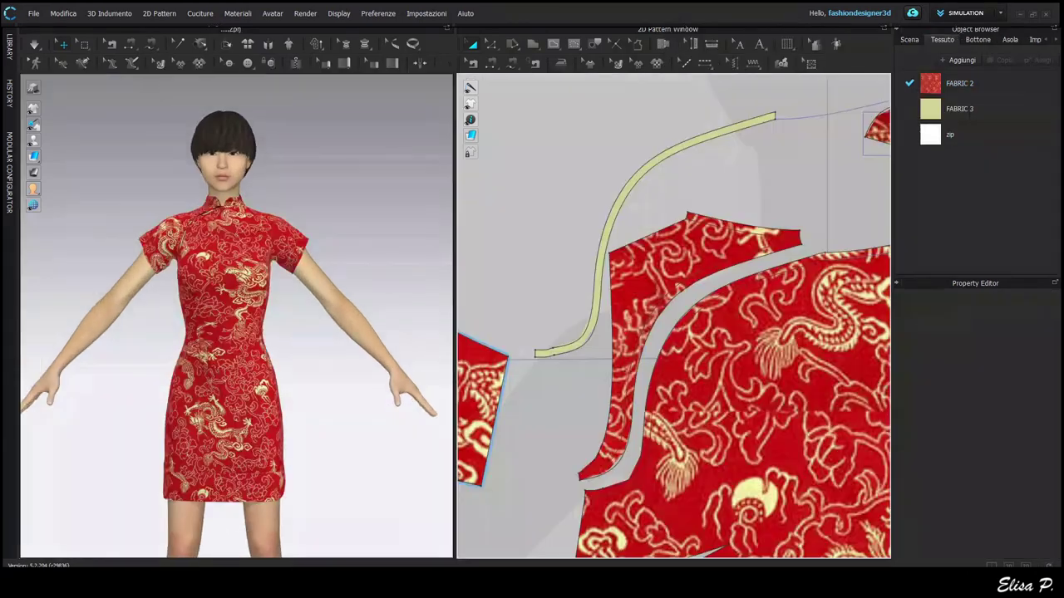
pyautogui.scroll(-2, 546, 352)
pyautogui.scroll(3, 546, 356)
pyautogui.rightClick(663, 380)
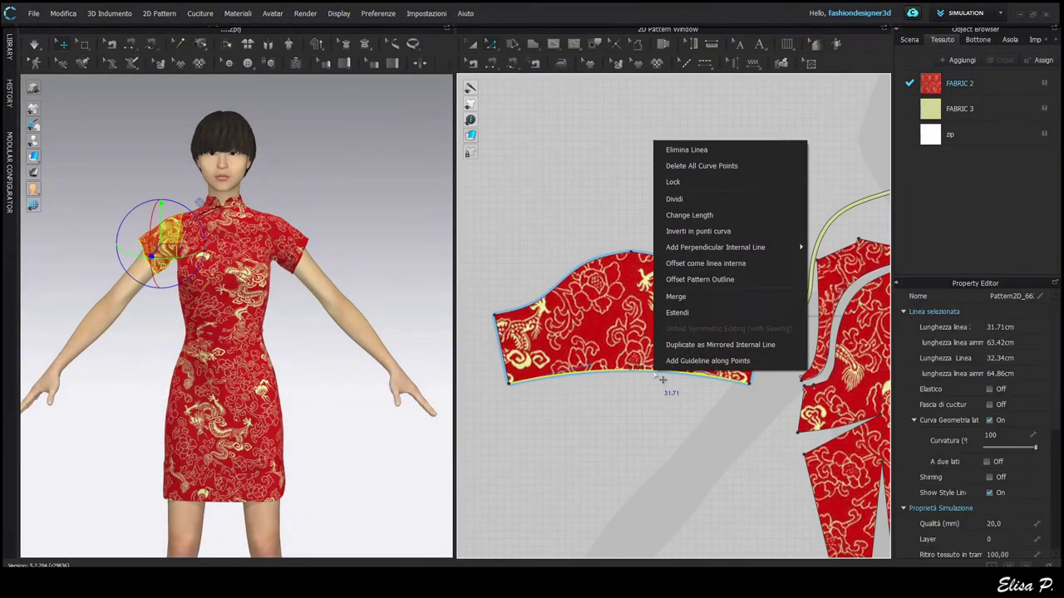
pyautogui.click(706, 263)
pyautogui.click(502, 335)
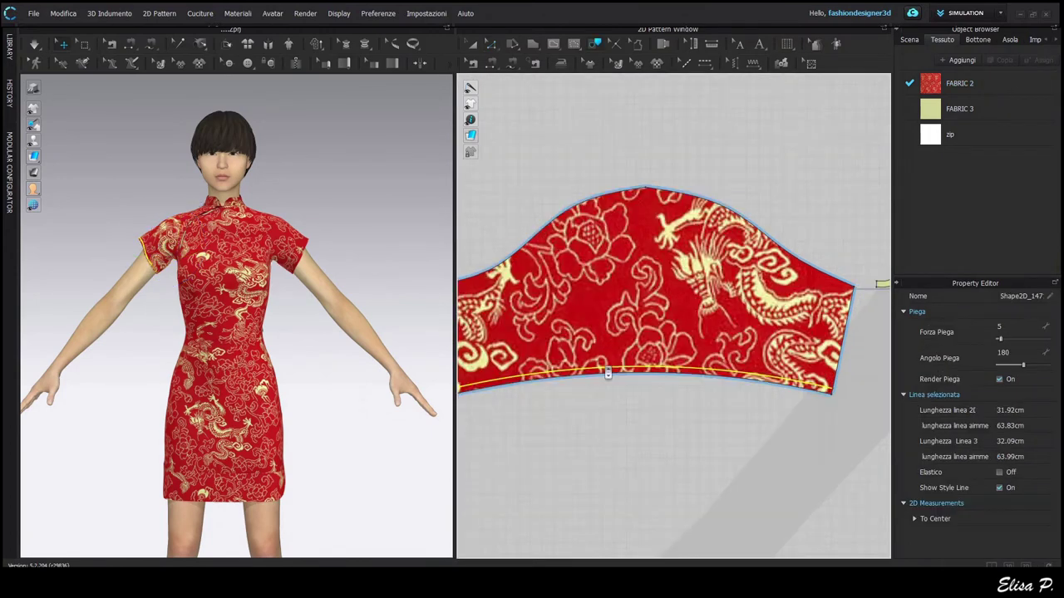
# Step: Trace the sleeve's hem border as a separate pattern band and place it below the sleeve
pyautogui.scroll(-2, 607, 367)
pyautogui.rightClick(607, 367)
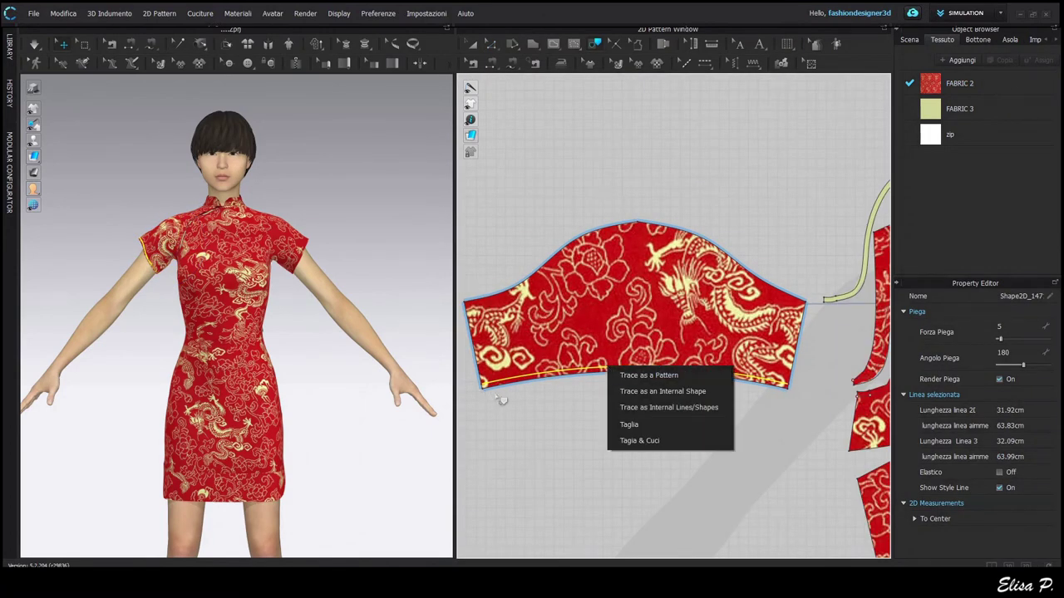
pyautogui.click(496, 397)
pyautogui.click(487, 389)
pyautogui.keyDown('shift'); pyautogui.click(477, 371); pyautogui.keyUp('shift')
pyautogui.rightClick(477, 371)
pyautogui.click(515, 380)
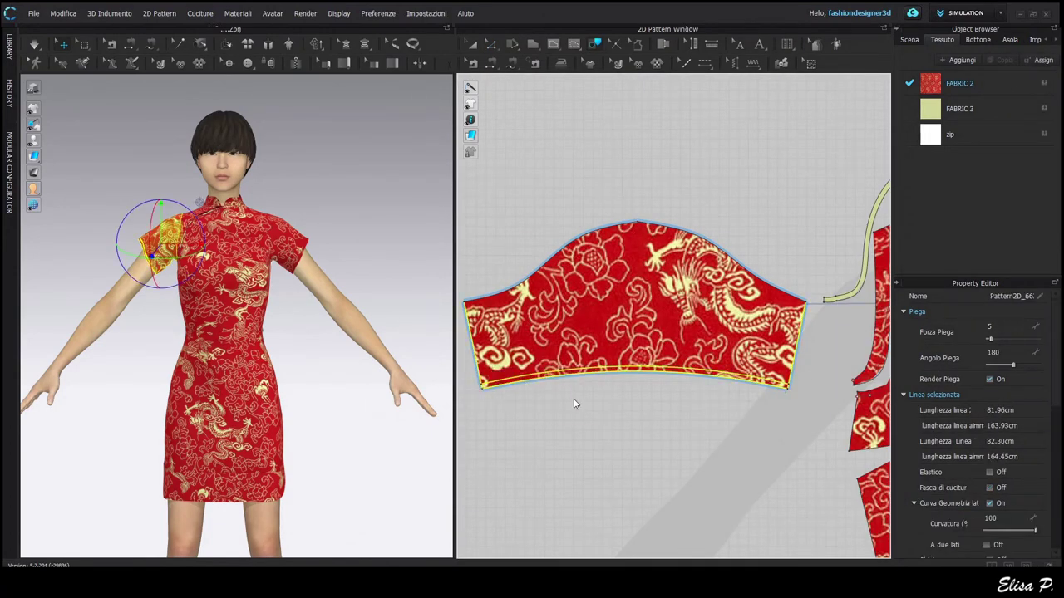
pyautogui.moveTo(1045, 111); pyautogui.dragTo(691, 402)
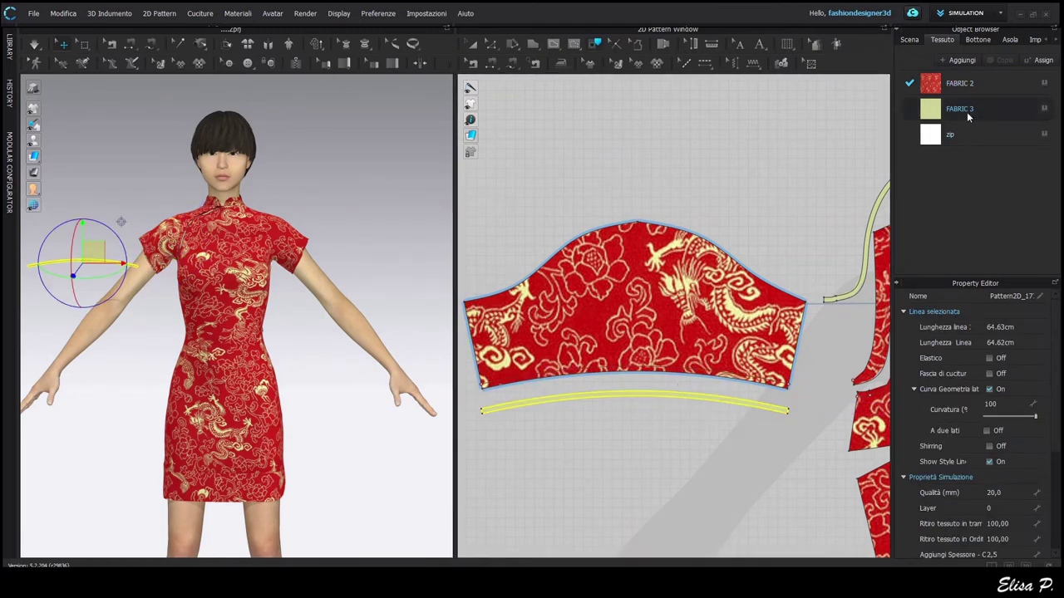
# Step: Assign FABRIC 3 to the hem band and set its color to FBEBA7, sampled from the cream dragon print
pyautogui.click(967, 116)
pyautogui.click(1046, 472)
pyautogui.moveTo(472, 107); pyautogui.dragTo(264, 142)
pyautogui.click(111, 229)
pyautogui.click(674, 279)
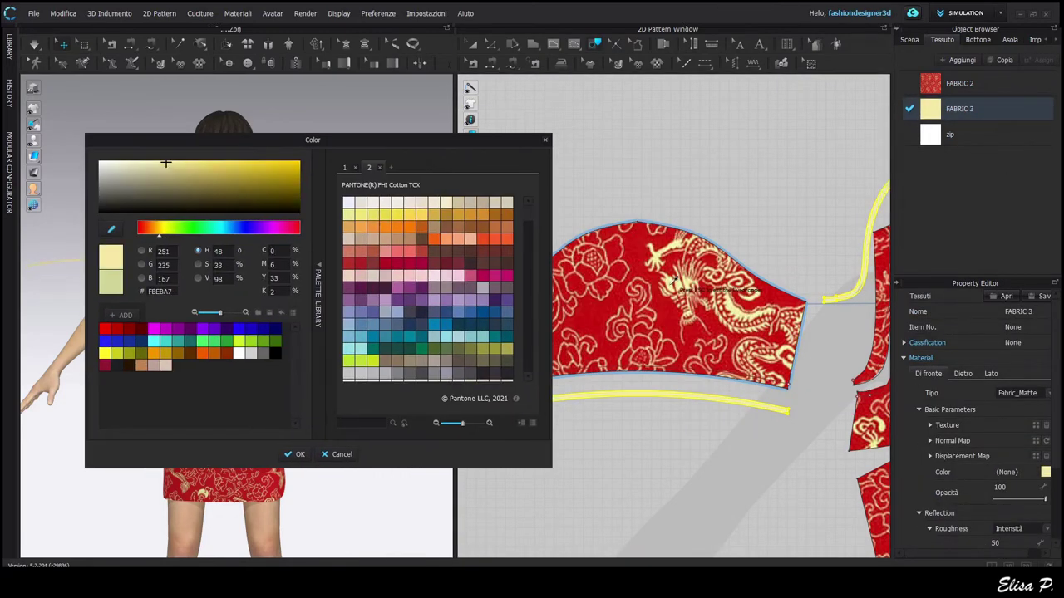
pyautogui.click(295, 455)
# Step: Sew the hem band to the first sleeve and superimpose it on the sleeve in 3D
pyautogui.press('n')
pyautogui.click(731, 379)
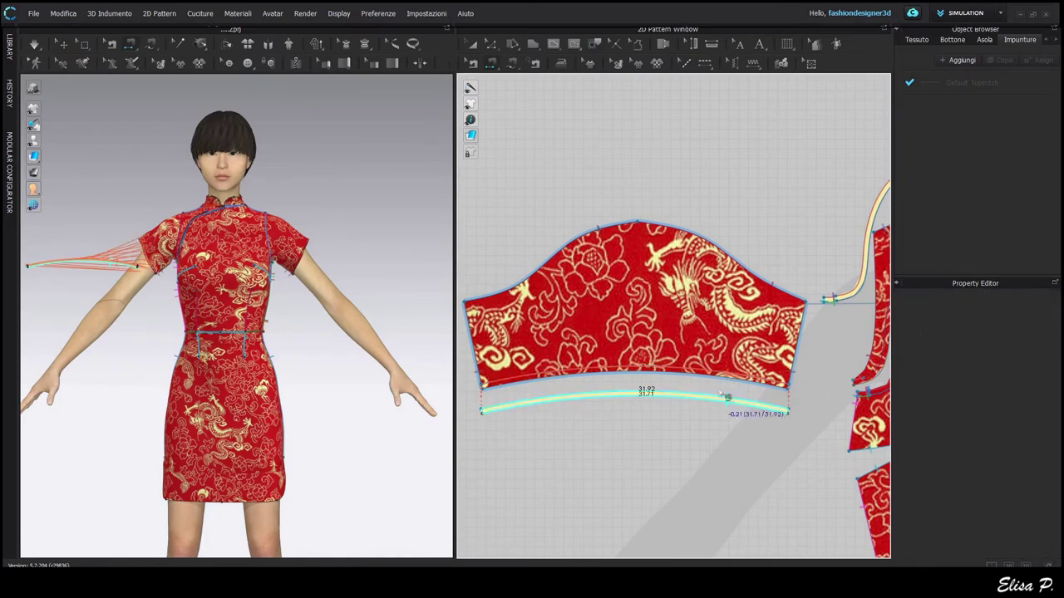
pyautogui.click(727, 399)
pyautogui.press('q')
pyautogui.rightClick(121, 263)
pyautogui.click(176, 323)
# Step: Trace the hem border of the opposite sleeve as a separate band and place it just below that sleeve
pyautogui.scroll(-5, 732, 402)
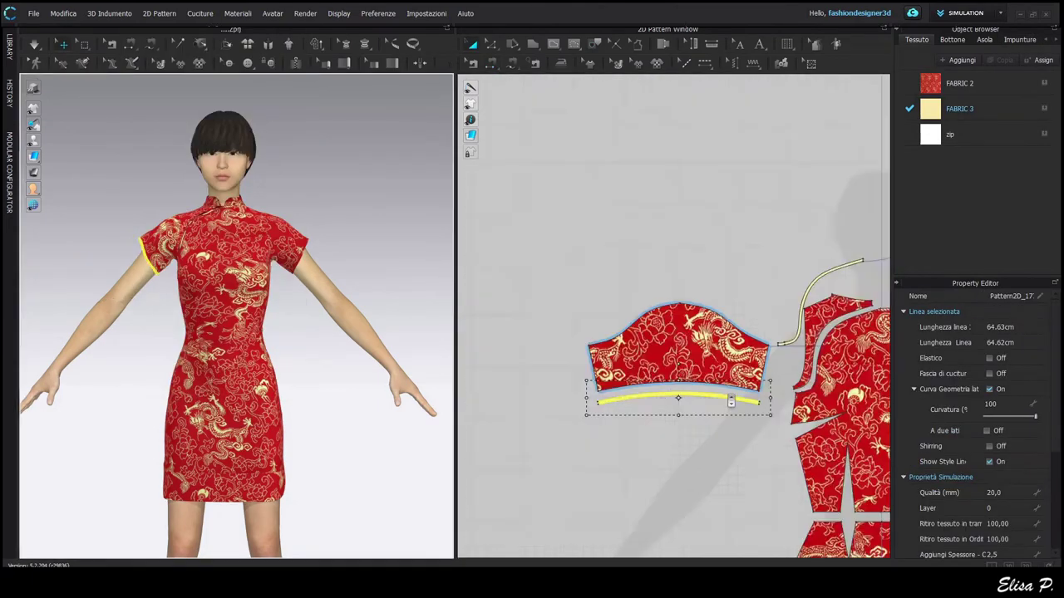
pyautogui.moveTo(856, 410); pyautogui.dragTo(636, 420, button='middle')
pyautogui.scroll(3, 636, 421)
pyautogui.click(705, 389)
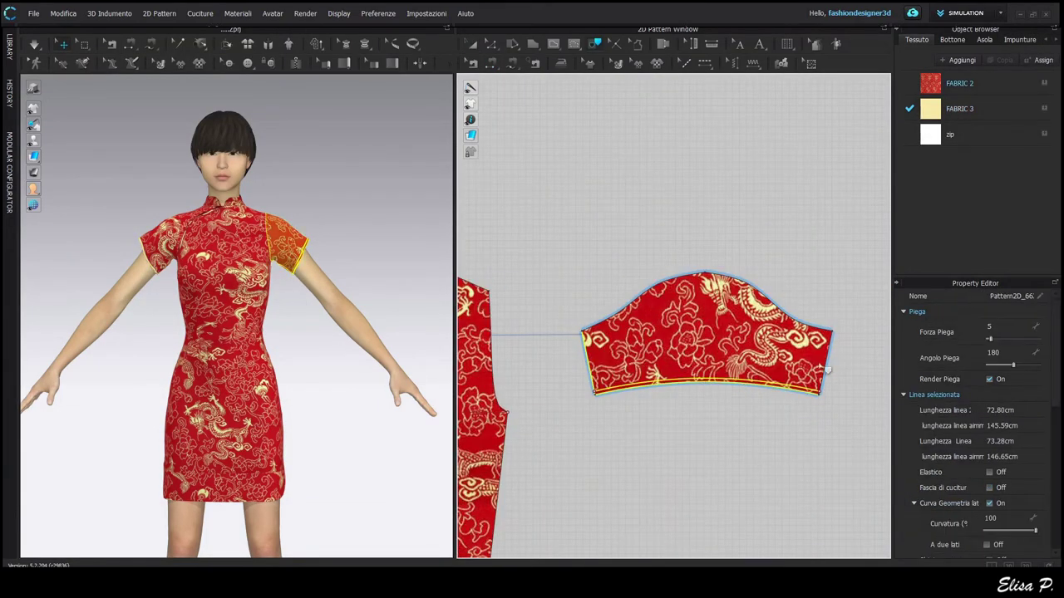
pyautogui.click(705, 401)
# Step: Sew the second hem band to the opposite sleeve's hem and superimpose it on the sleeve in 3D
pyautogui.press('n')
pyautogui.click(743, 387)
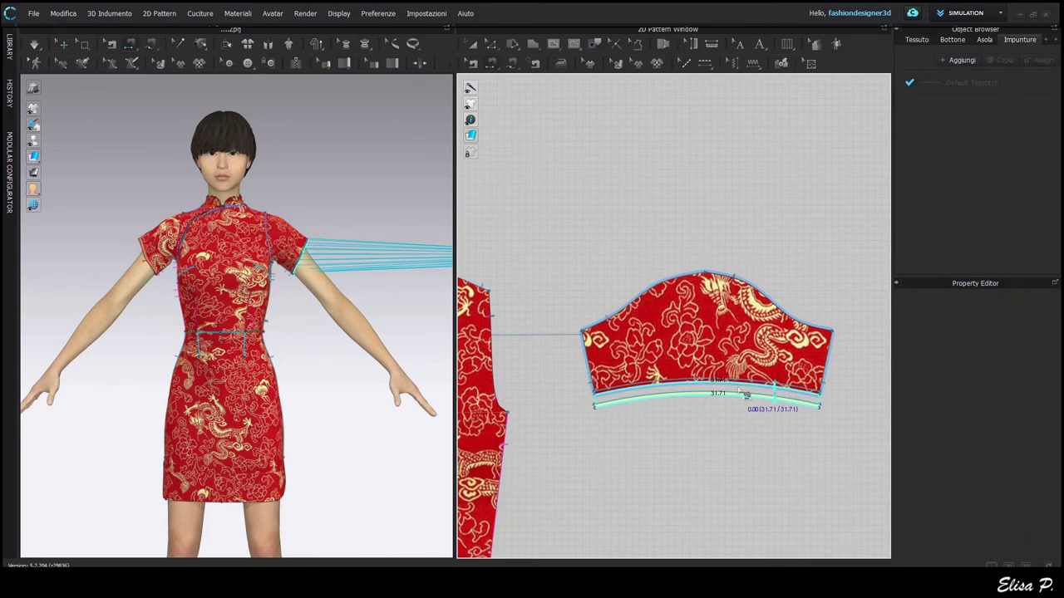
pyautogui.click(744, 396)
pyautogui.scroll(-3, 394, 309)
pyautogui.press('q')
pyautogui.rightClick(400, 287)
pyautogui.click(443, 320)
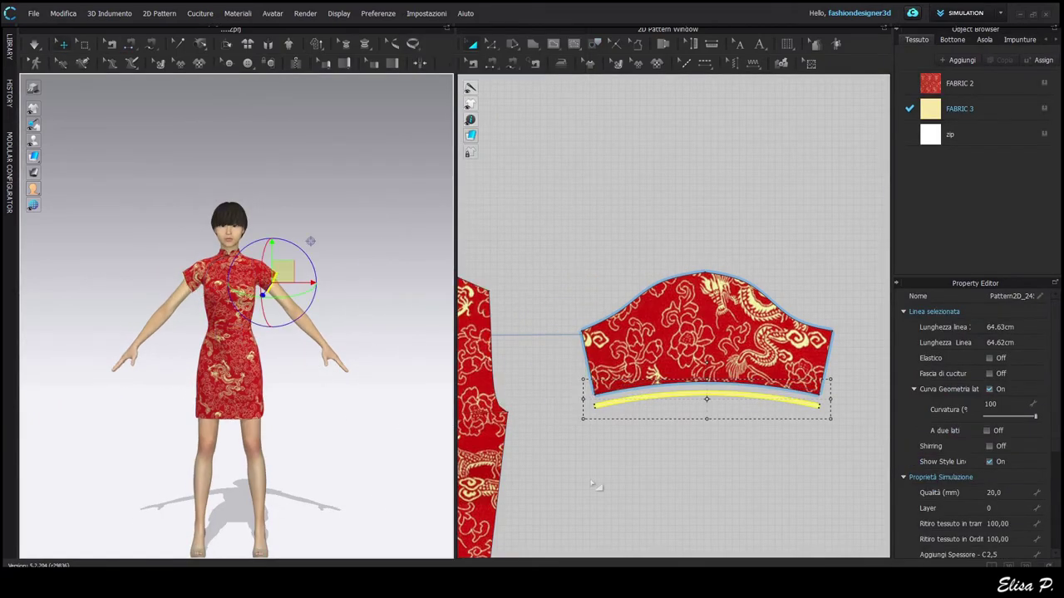
# Step: Offset the collar's full upper edge as one extended internal line at a distance of 0.50 cm
pyautogui.moveTo(600, 489); pyautogui.dragTo(813, 463, button='middle')
pyautogui.scroll(-2, 479, 323)
pyautogui.moveTo(479, 323); pyautogui.dragTo(599, 346, button='middle')
pyautogui.scroll(4, 599, 347)
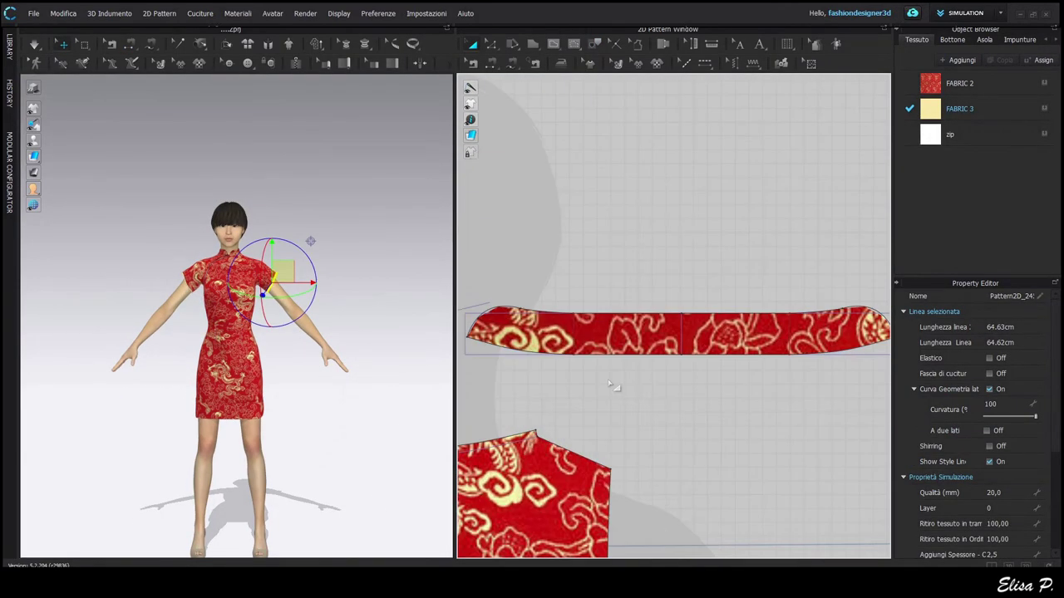
pyautogui.press('z')
pyautogui.click(496, 316)
pyautogui.keyDown('shift'); pyautogui.click(620, 317); pyautogui.keyUp('shift')
pyautogui.keyDown('shift'); pyautogui.click(756, 317); pyautogui.keyUp('shift')
pyautogui.keyDown('shift'); pyautogui.click(871, 312); pyautogui.keyUp('shift')
pyautogui.rightClick(872, 312)
pyautogui.click(924, 385)
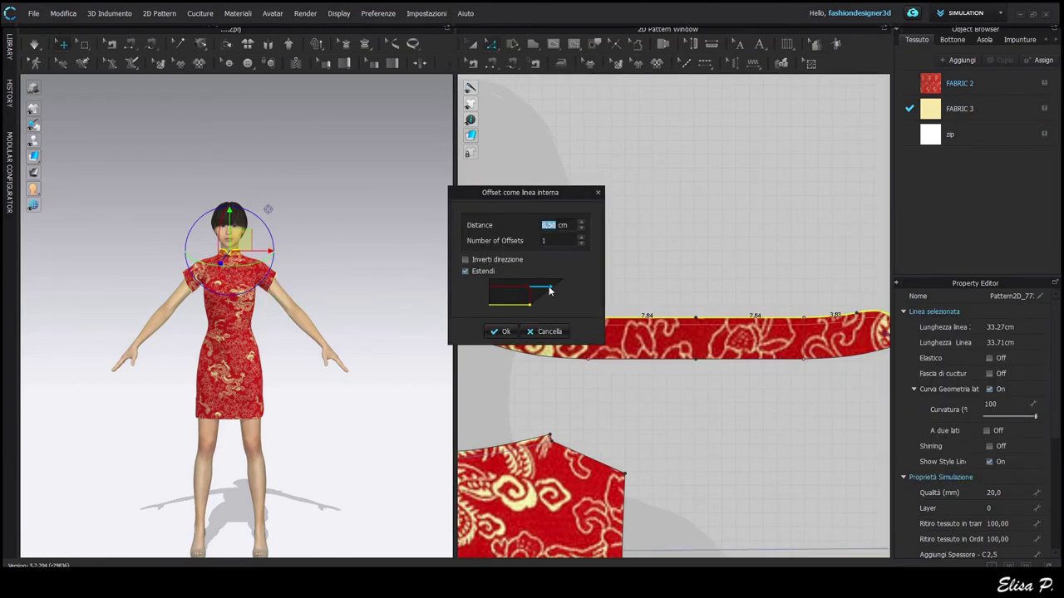
pyautogui.click(502, 332)
# Step: Trace the collar's upper border as a separate strip above the collar and remove its two stray vertical lines
pyautogui.rightClick(680, 325)
pyautogui.click(670, 388)
pyautogui.press('i')
pyautogui.click(671, 325)
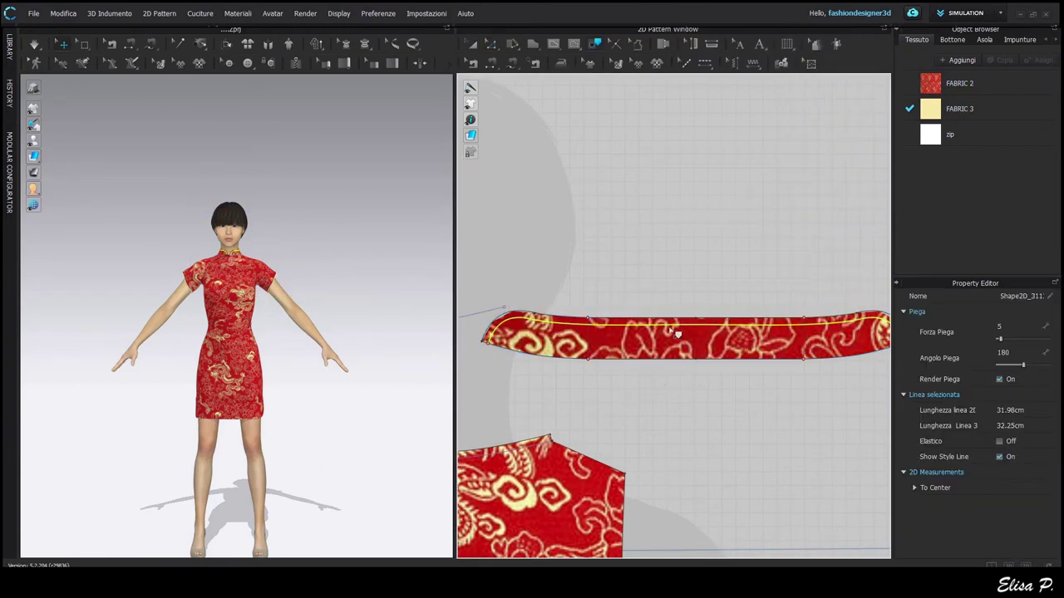
pyautogui.keyDown('shift'); pyautogui.click(644, 319); pyautogui.keyUp('shift')
pyautogui.keyDown('shift'); pyautogui.click(732, 375); pyautogui.keyUp('shift')
pyautogui.keyDown('shift'); pyautogui.click(759, 337); pyautogui.keyUp('shift')
pyautogui.keyDown('shift'); pyautogui.click(705, 338); pyautogui.keyUp('shift')
pyautogui.keyDown('shift'); pyautogui.click(623, 340); pyautogui.keyUp('shift')
pyautogui.moveTo(723, 393)
pyautogui.mouseDown(button='middle')
pyautogui.moveTo(597, 413)
pyautogui.moveTo(642, 400)
pyautogui.moveTo(641, 415)
pyautogui.mouseUp(button='middle')
pyautogui.rightClick(751, 386)
pyautogui.click(781, 407)
pyautogui.click(618, 303)
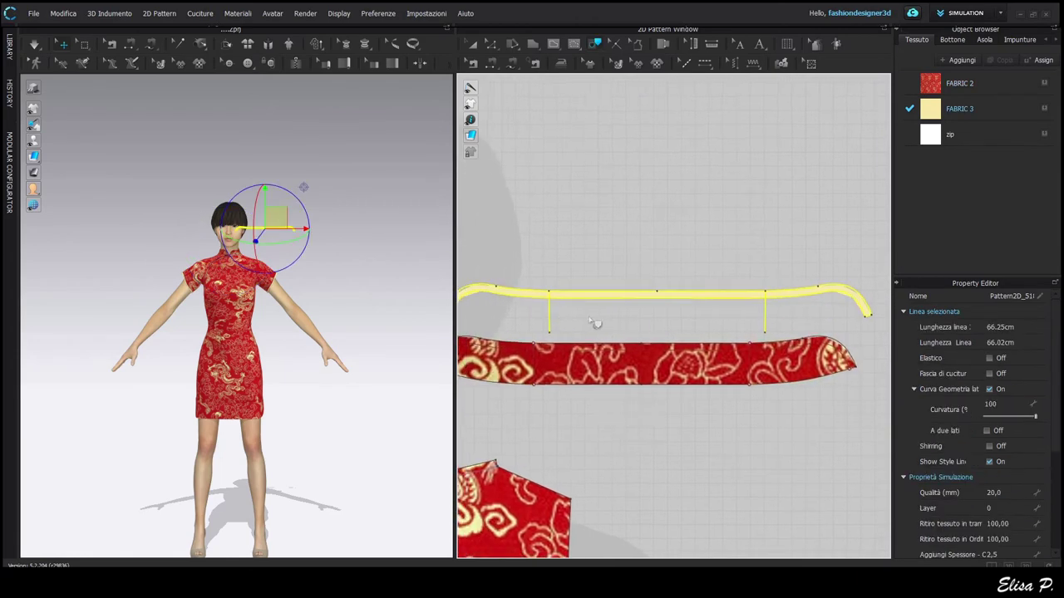
pyautogui.click(550, 324)
pyautogui.scroll(-2, 636, 422)
# Step: Sew the strip's lower edge to the collar's internal line and its upper edge to the collar's upper edge
pyautogui.press('n')
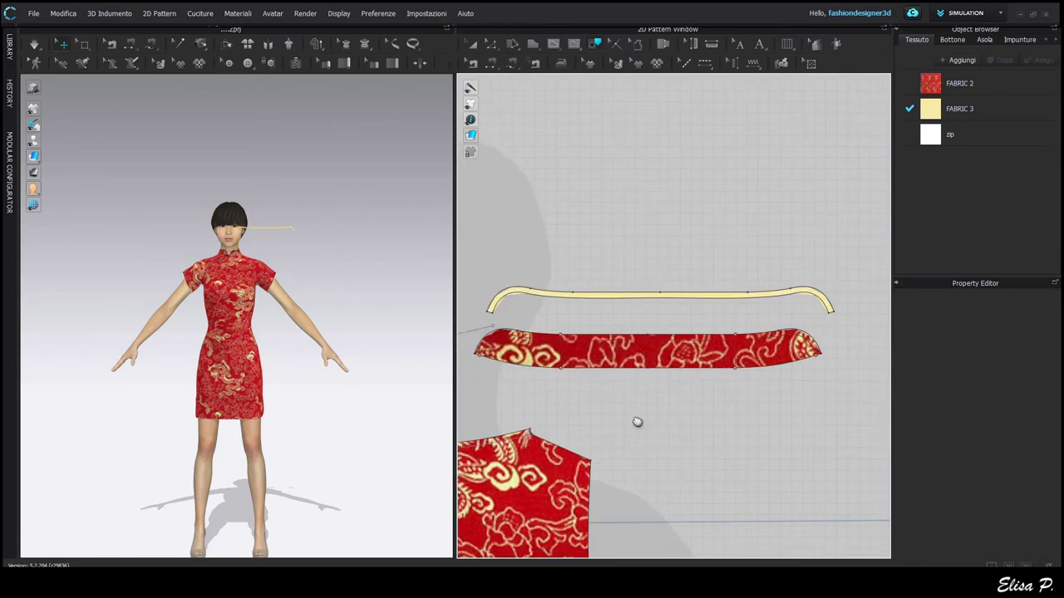
pyautogui.click(663, 335)
pyautogui.click(823, 353)
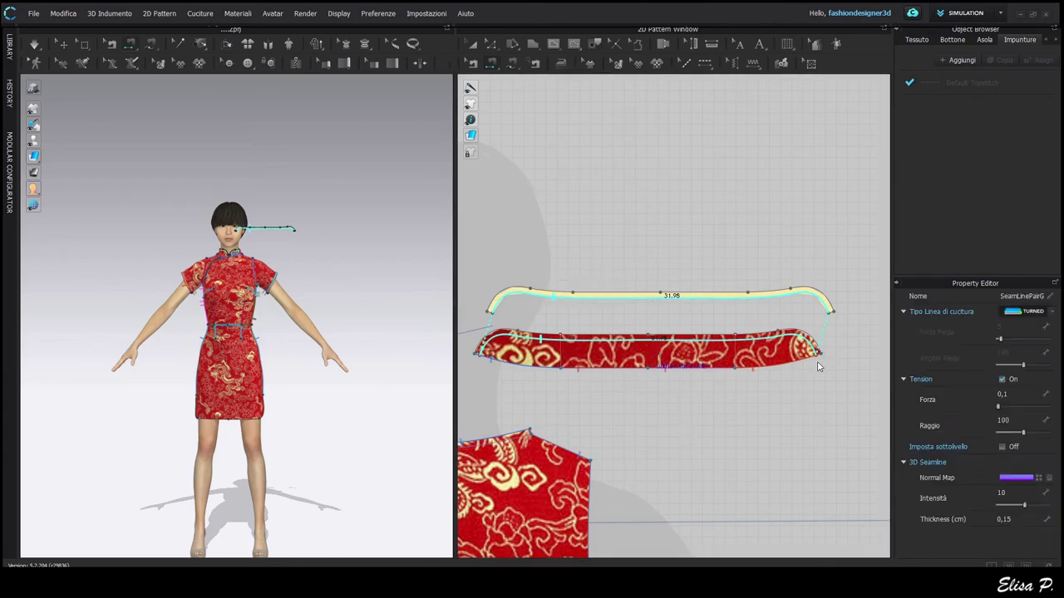
pyautogui.press('m')
pyautogui.click(819, 353)
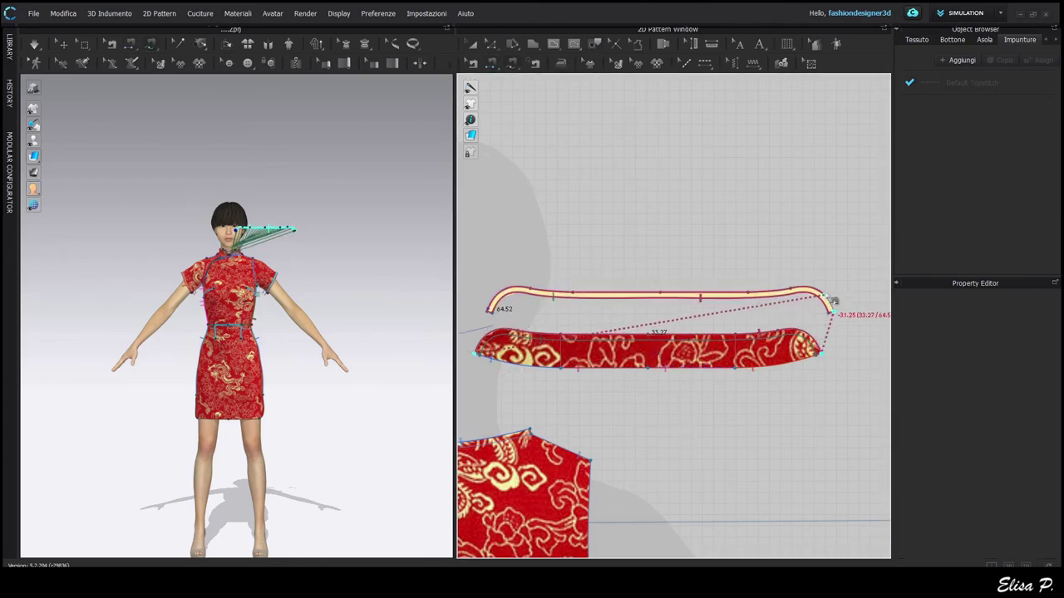
pyautogui.scroll(3, 794, 312)
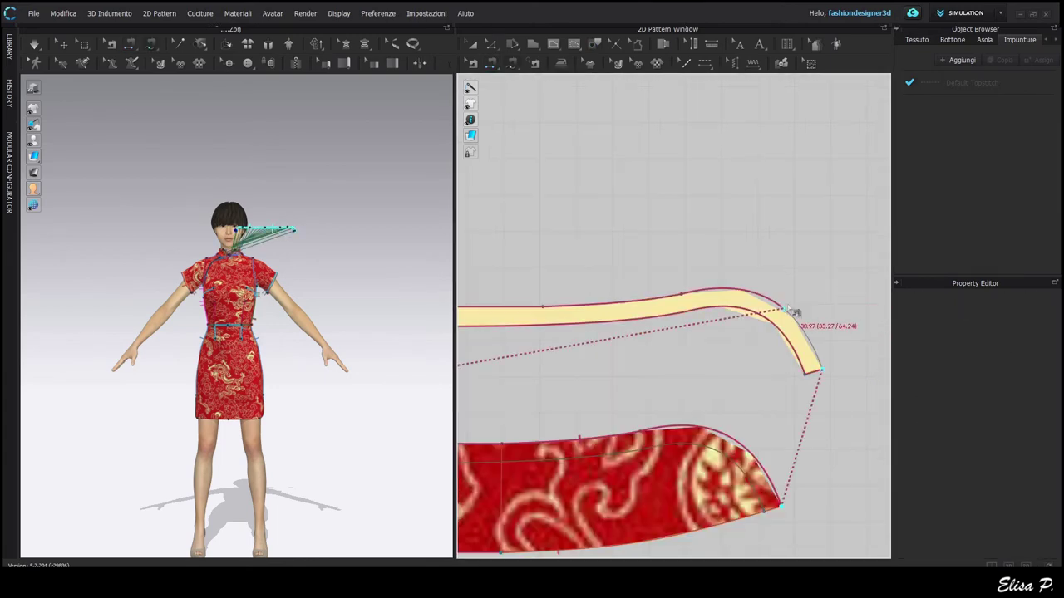
pyautogui.scroll(-3, 841, 407)
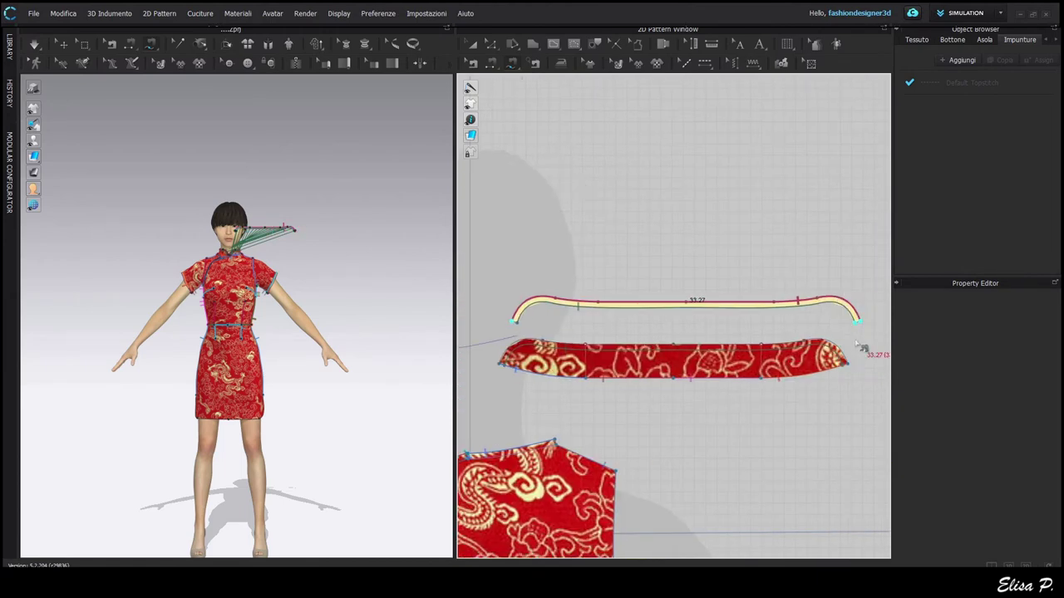
# Step: Superimpose the collar strip on the stand collar in 3D
pyautogui.scroll(-4, 656, 395)
pyautogui.moveTo(653, 352); pyautogui.dragTo(686, 285, button='middle')
pyautogui.click(473, 45)
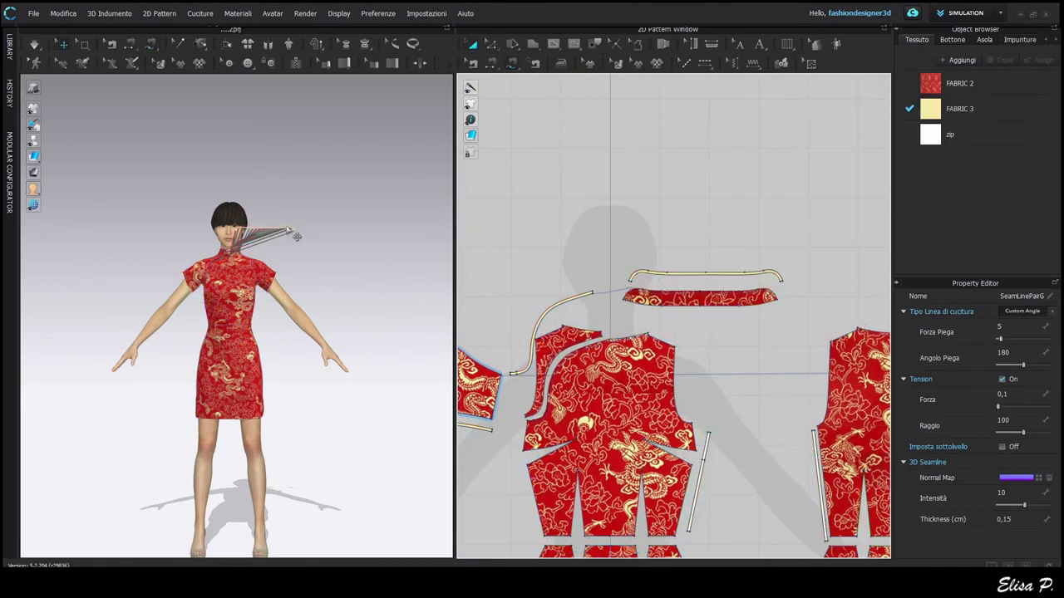
pyautogui.rightClick(282, 228)
pyautogui.click(336, 318)
# Step: Adjust the placement of the red dragon print on the dress pieces
pyautogui.scroll(-4, 731, 428)
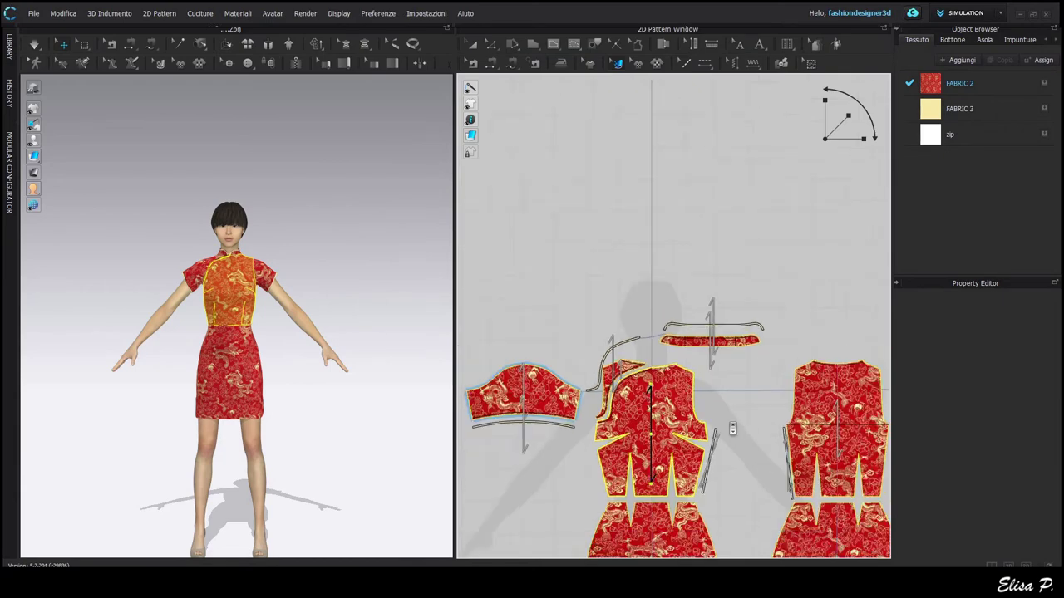
pyautogui.scroll(1, 731, 428)
pyautogui.click(472, 45)
pyautogui.scroll(4, 716, 308)
pyautogui.scroll(3, 291, 388)
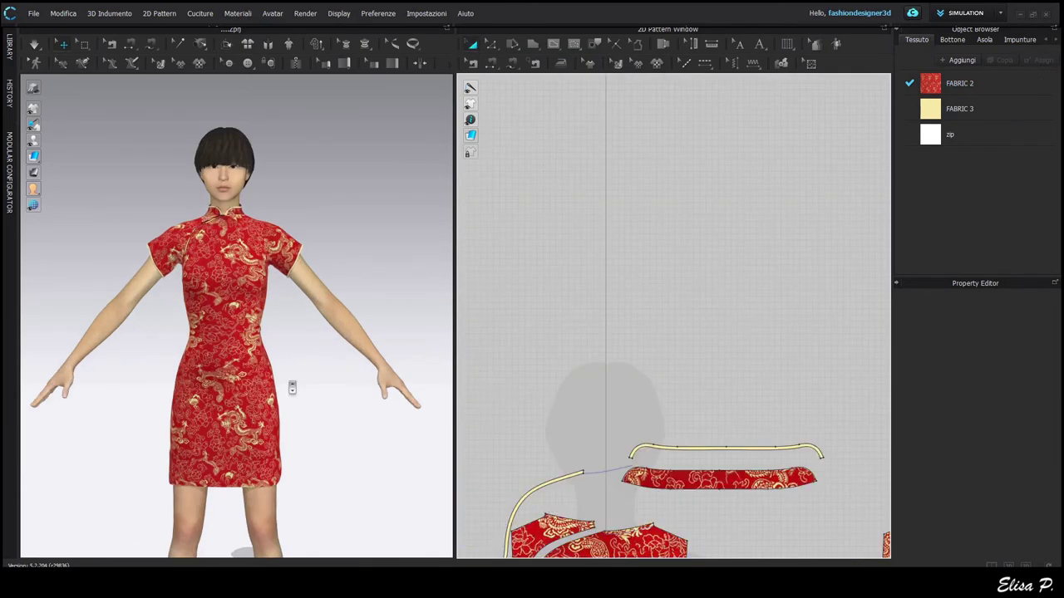
# Step: Offset the hem and slit edges of the front and back skirts as one extended internal line at 0.50 cm
pyautogui.scroll(-5, 689, 357)
pyautogui.scroll(4, 653, 459)
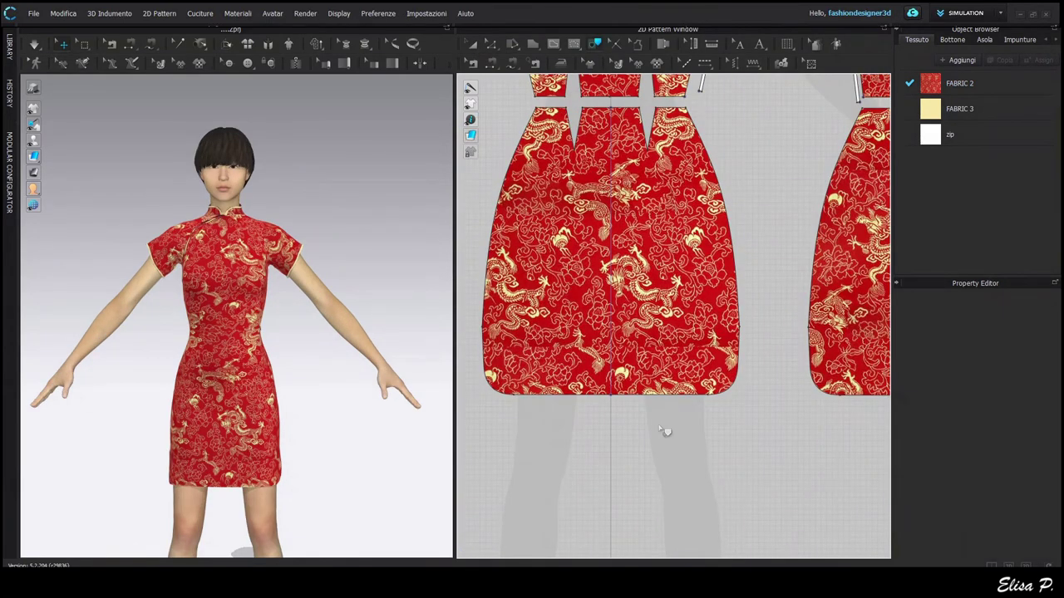
pyautogui.click(742, 384)
pyautogui.keyDown('shift'); pyautogui.click(492, 389); pyautogui.keyUp('shift')
pyautogui.moveTo(833, 464); pyautogui.dragTo(661, 467, button='middle')
pyautogui.keyDown('shift'); pyautogui.click(647, 386); pyautogui.keyUp('shift')
pyautogui.keyDown('shift'); pyautogui.click(730, 397); pyautogui.keyUp('shift')
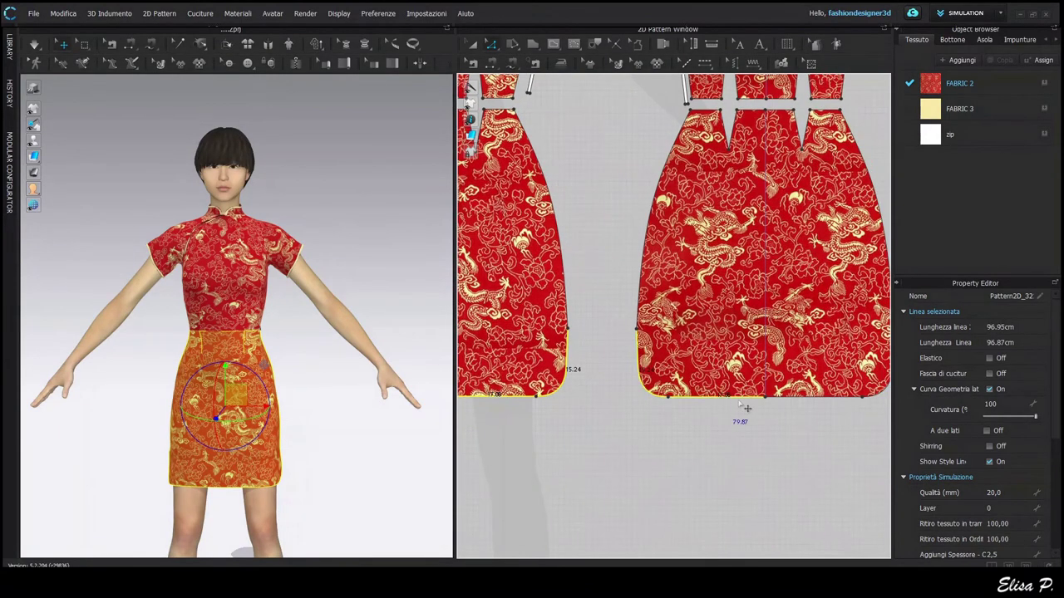
pyautogui.keyDown('shift'); pyautogui.click(818, 398); pyautogui.keyUp('shift')
pyautogui.moveTo(866, 443); pyautogui.dragTo(784, 461, button='middle')
pyautogui.keyDown('shift'); pyautogui.click(800, 403); pyautogui.keyUp('shift')
pyautogui.rightClick(803, 404)
pyautogui.click(856, 279)
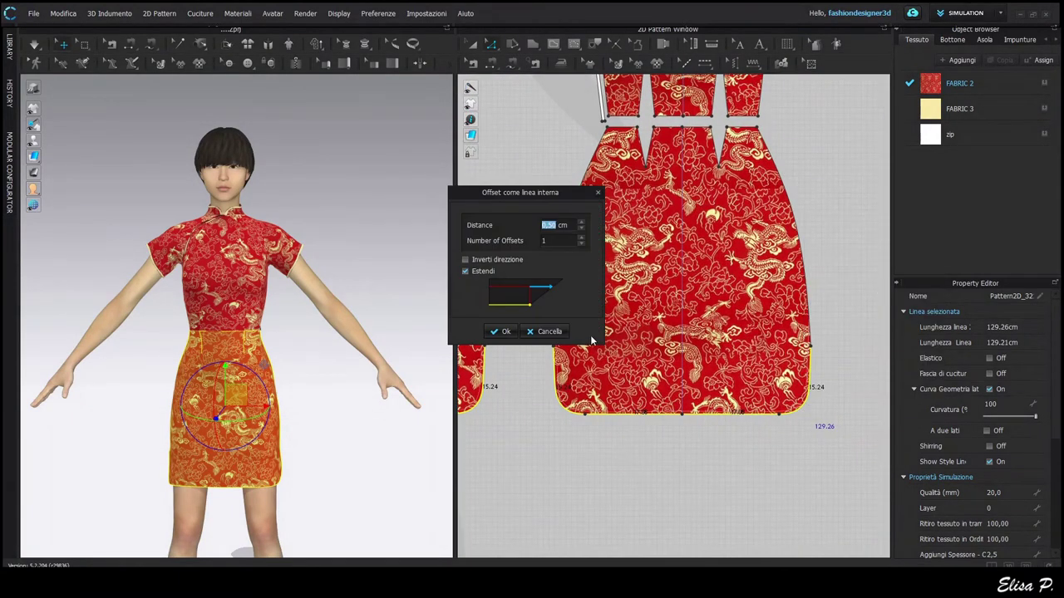
pyautogui.click(504, 331)
# Step: Draw a 0.50 cm internal line from the slit top to the offset line on both sides of the front skirt
pyautogui.scroll(5, 800, 384)
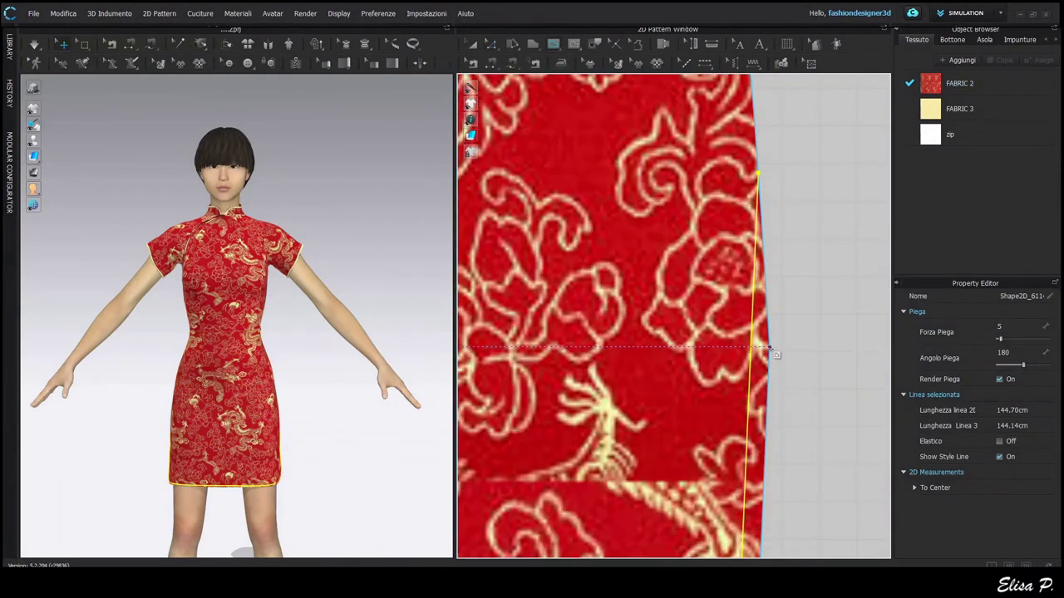
pyautogui.doubleClick(768, 383)
pyautogui.scroll(-5, 780, 391)
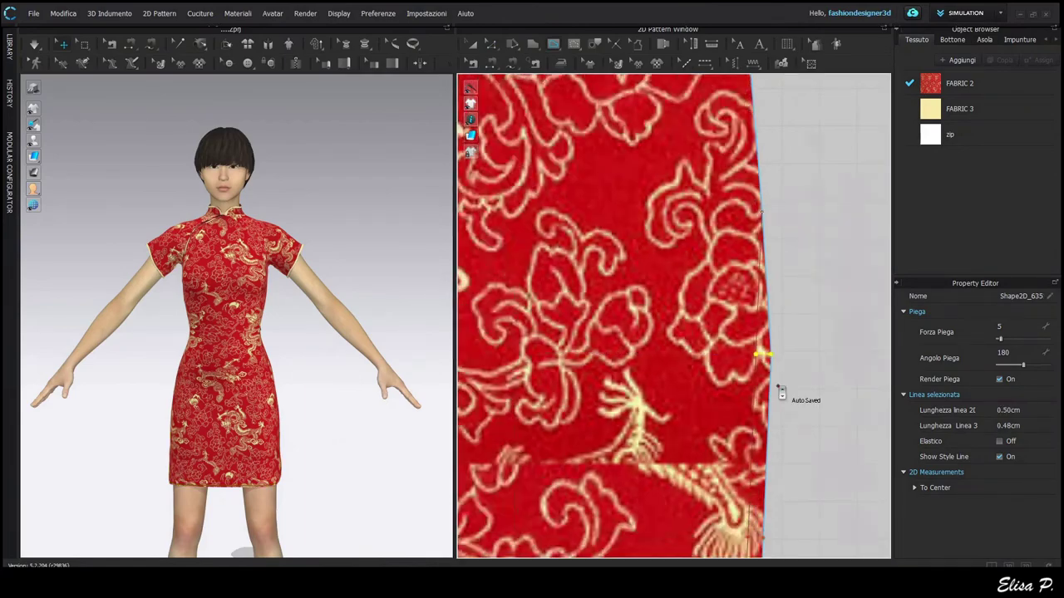
pyautogui.scroll(5, 603, 416)
pyautogui.doubleClick(592, 213)
pyautogui.scroll(2, 592, 215)
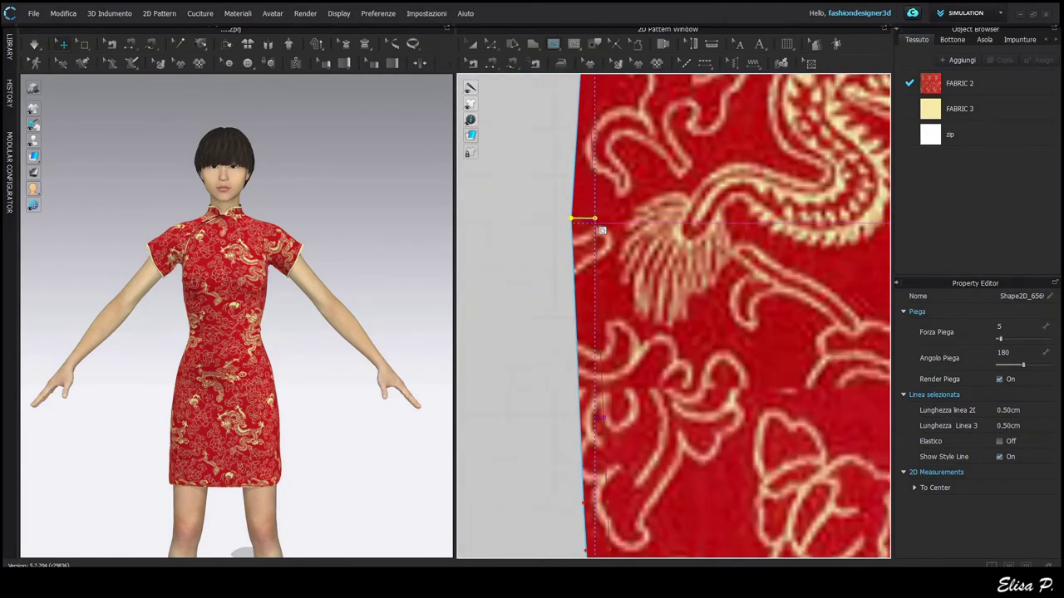
# Step: Draw a 0.50 cm internal line from the slit top to the offset line on both sides of the back skirt
pyautogui.scroll(-6, 593, 218)
pyautogui.scroll(6, 581, 348)
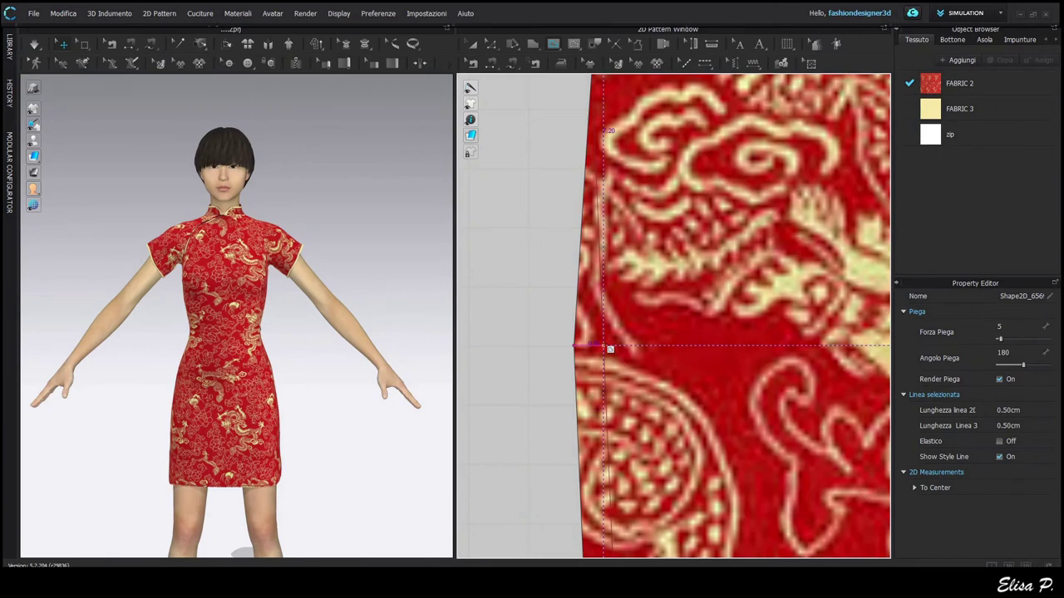
pyautogui.doubleClick(593, 360)
pyautogui.scroll(-6, 596, 359)
pyautogui.scroll(3, 694, 375)
pyautogui.scroll(4, 647, 371)
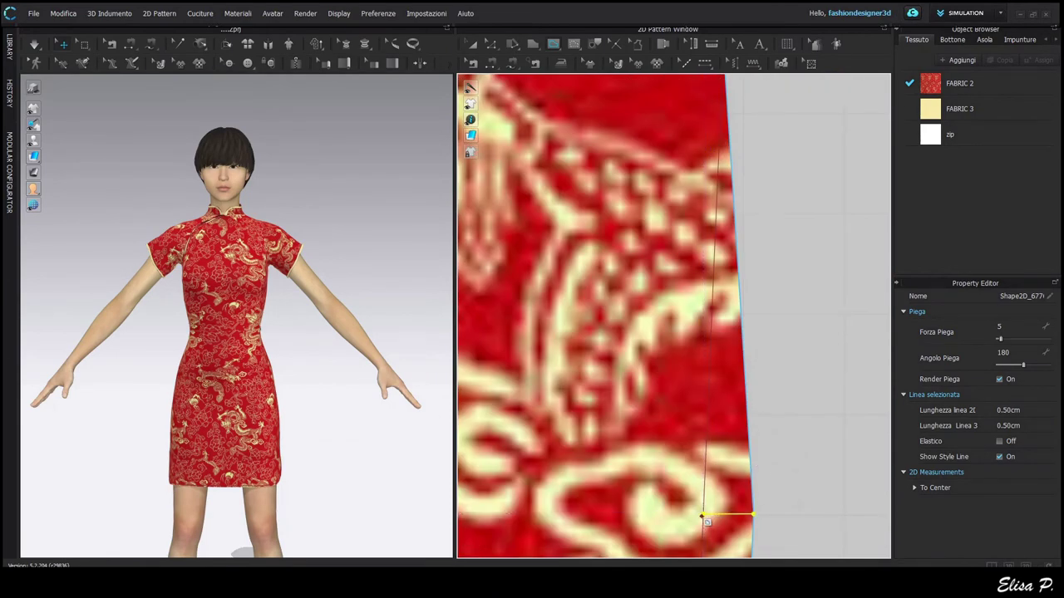
pyautogui.doubleClick(703, 516)
# Step: Remove the excess internal line segment above the slit at the back skirt's left edge
pyautogui.scroll(-5, 753, 523)
pyautogui.press('z')
pyautogui.scroll(5, 613, 388)
pyautogui.click(632, 372)
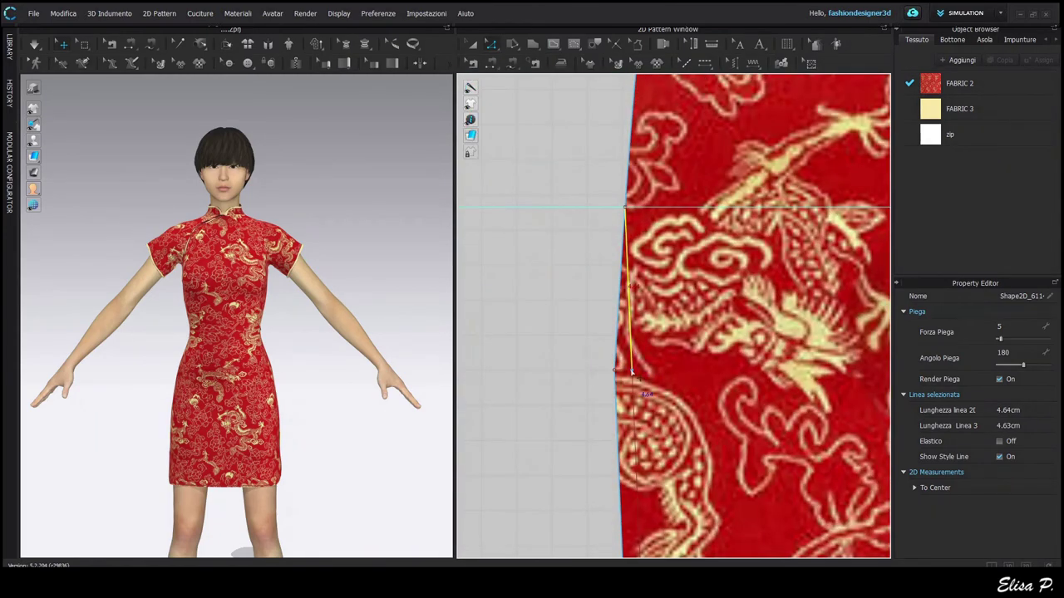
pyautogui.rightClick(633, 366)
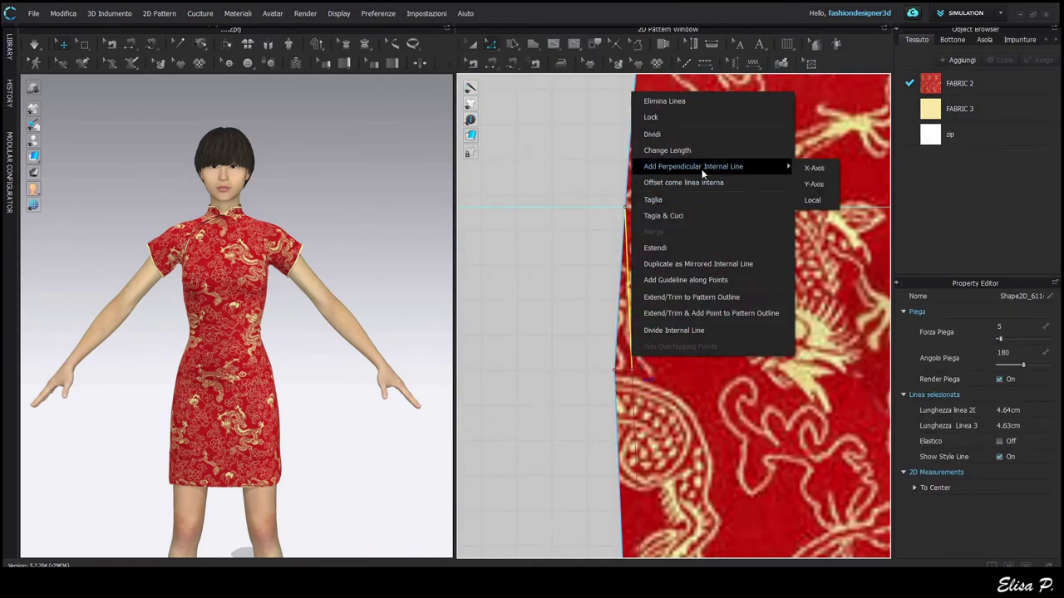
pyautogui.click(565, 364)
pyautogui.click(636, 401)
pyautogui.click(633, 370)
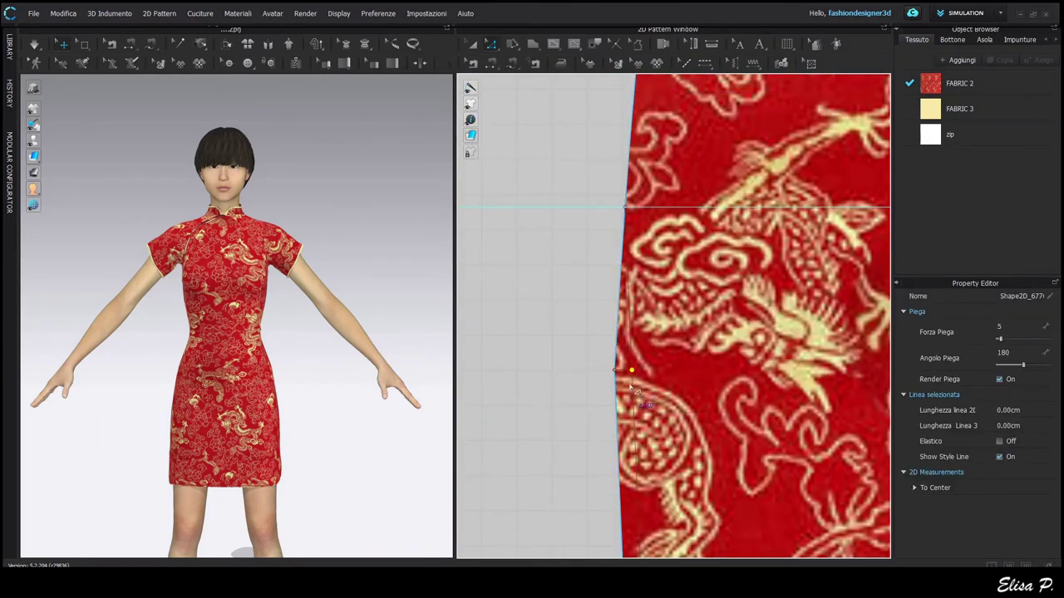
pyautogui.rightClick(633, 371)
pyautogui.click(593, 386)
# Step: Remove the excess internal line segments above the slits on the front skirt
pyautogui.scroll(-5, 639, 396)
pyautogui.scroll(5, 689, 398)
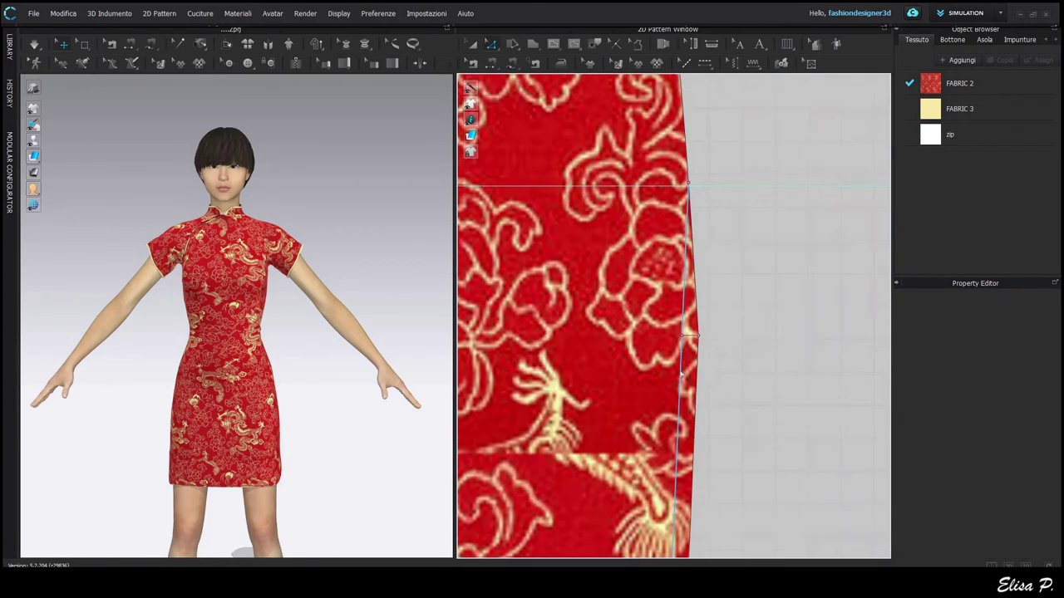
pyautogui.click(680, 358)
pyautogui.rightClick(680, 357)
pyautogui.click(786, 380)
pyautogui.scroll(-5, 788, 383)
pyautogui.click(492, 405)
pyautogui.scroll(4, 492, 406)
pyautogui.click(483, 405)
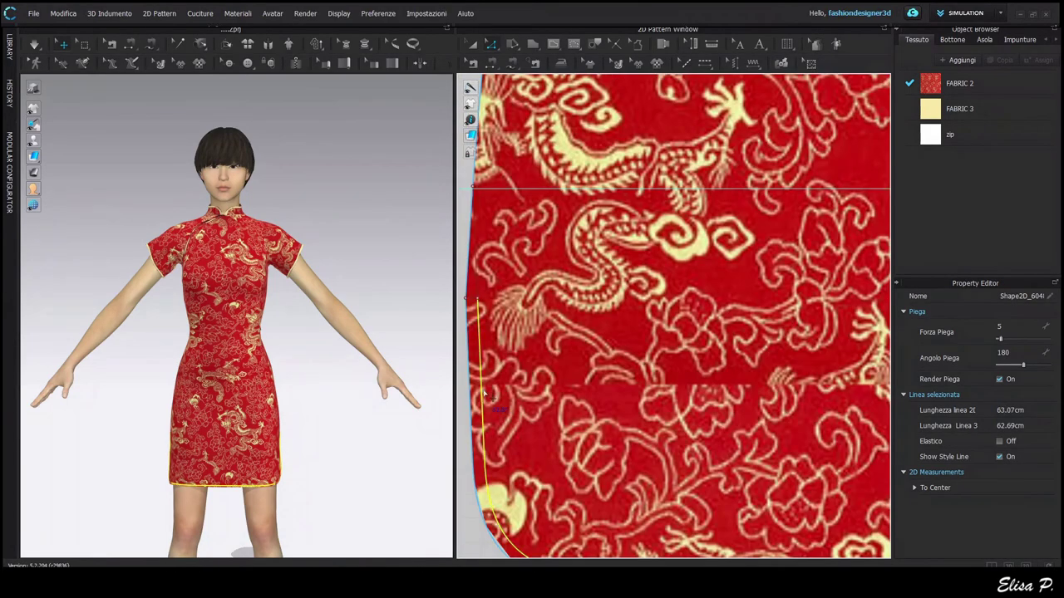
# Step: Extend the back skirt's hem and slit edges outward by 0.50 cm with a pattern outline offset that creates an internal line
pyautogui.scroll(-5, 500, 422)
pyautogui.click(703, 481)
pyautogui.moveTo(704, 480); pyautogui.dragTo(623, 484, button='middle')
pyautogui.scroll(6, 624, 484)
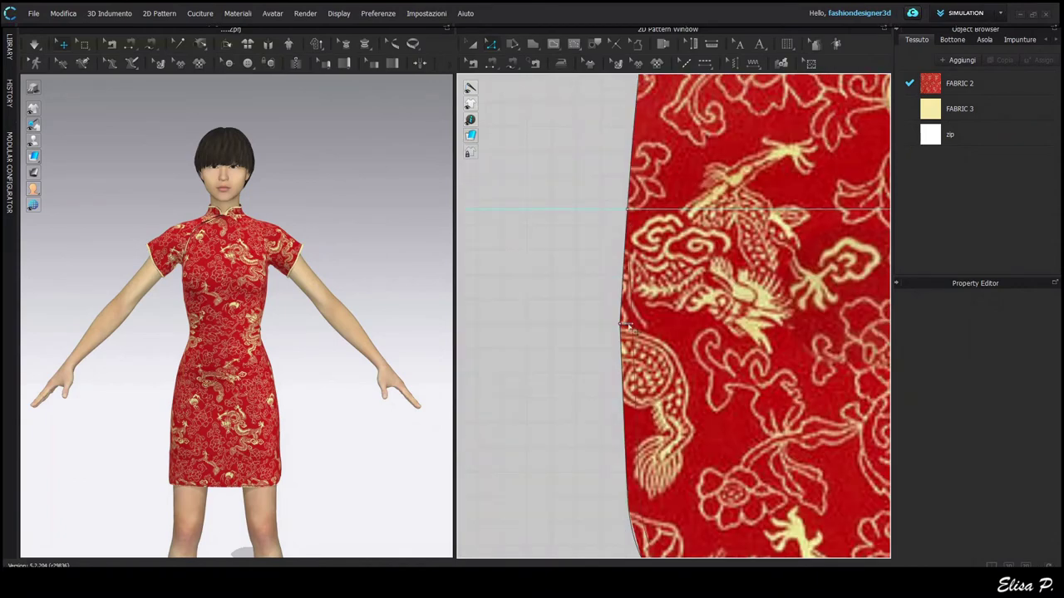
pyautogui.click(621, 327)
pyautogui.scroll(-5, 664, 427)
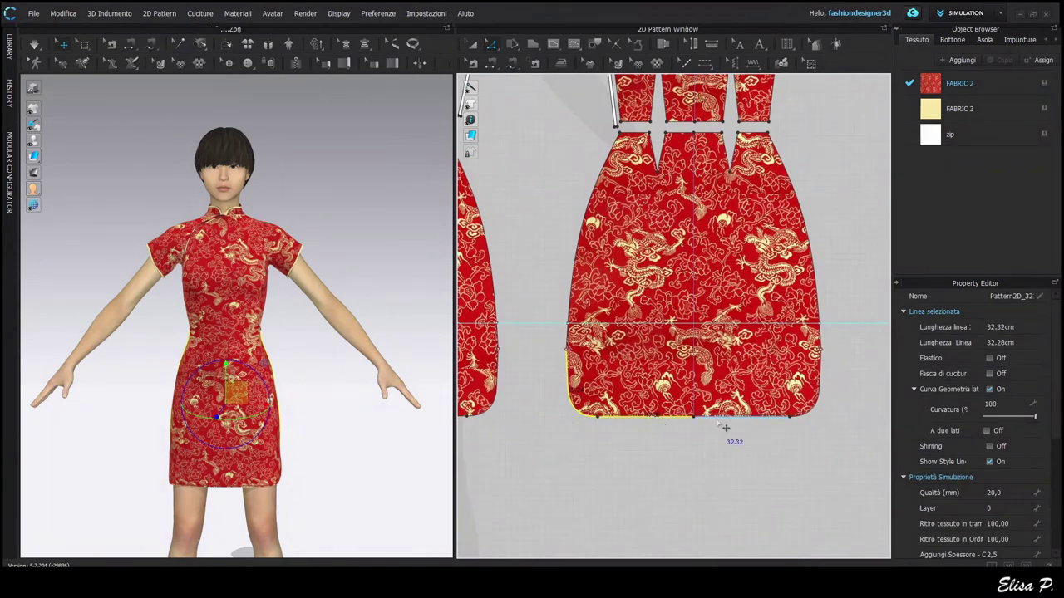
pyautogui.keyDown('shift'); pyautogui.click(797, 420); pyautogui.keyUp('shift')
pyautogui.rightClick(797, 419)
pyautogui.click(862, 331)
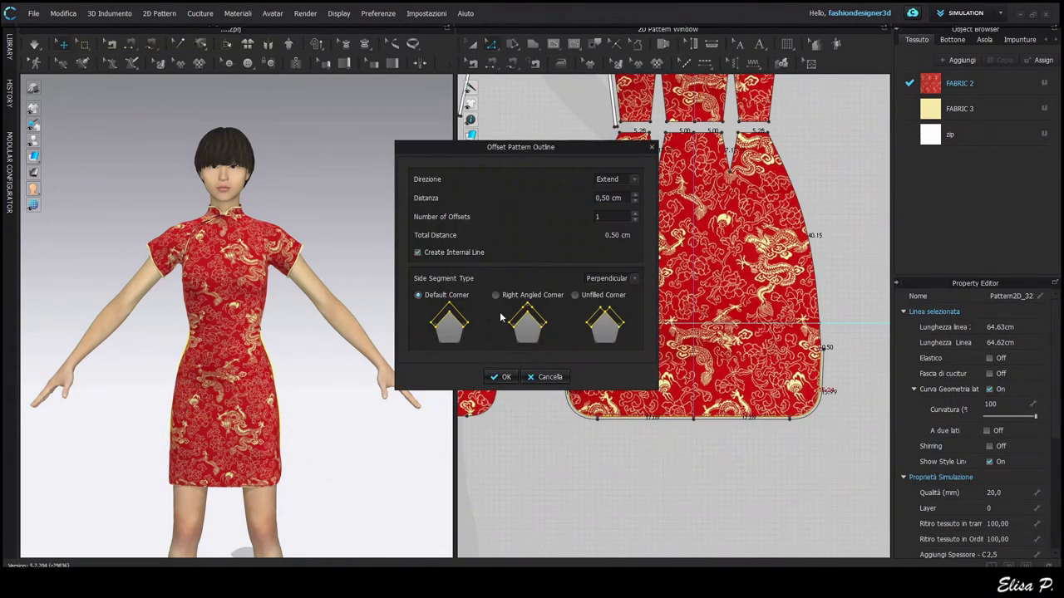
pyautogui.click(503, 378)
pyautogui.click(514, 468)
# Step: Extend the front skirt's hem and slit edges outward with the same pattern outline offset
pyautogui.moveTo(515, 468); pyautogui.dragTo(764, 480, button='middle')
pyautogui.click(689, 429)
pyautogui.keyDown('shift'); pyautogui.click(726, 429); pyautogui.keyUp('shift')
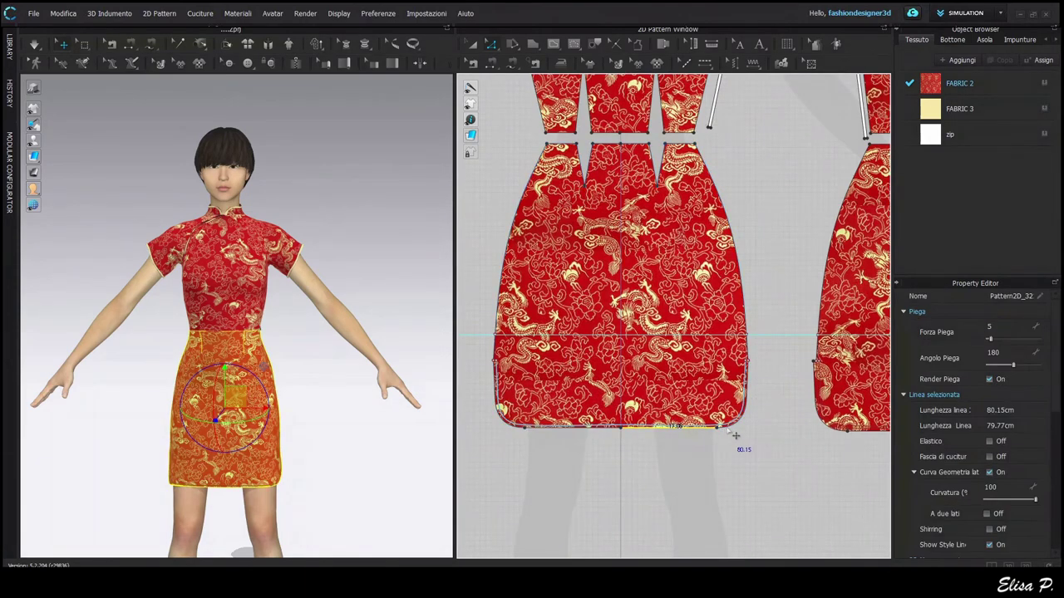
pyautogui.click(737, 438)
pyautogui.click(739, 421)
pyautogui.click(745, 442)
pyautogui.click(723, 428)
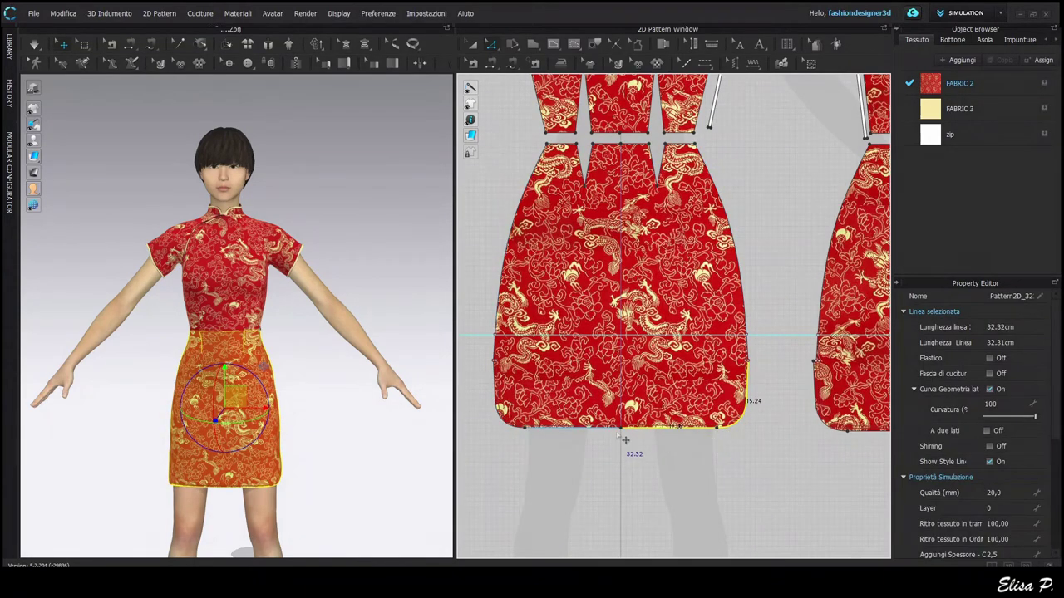
pyautogui.keyDown('shift'); pyautogui.click(584, 429); pyautogui.keyUp('shift')
pyautogui.keyDown('shift'); pyautogui.click(518, 429); pyautogui.keyUp('shift')
pyautogui.rightClick(519, 431)
pyautogui.click(581, 341)
pyautogui.click(504, 376)
pyautogui.click(777, 429)
# Step: Examine the extended hem edges and the existing seams around the side slits of both skirts
pyautogui.scroll(6, 777, 430)
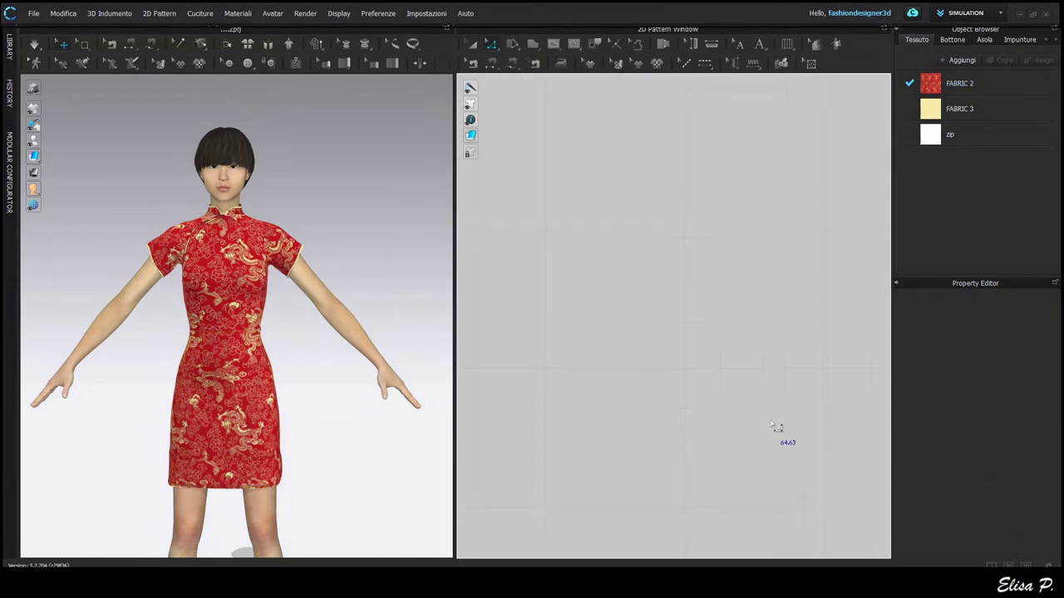
pyautogui.scroll(-8, 756, 442)
pyautogui.moveTo(754, 443); pyautogui.dragTo(591, 444, button='middle')
pyautogui.scroll(2, 580, 427)
pyautogui.press('b')
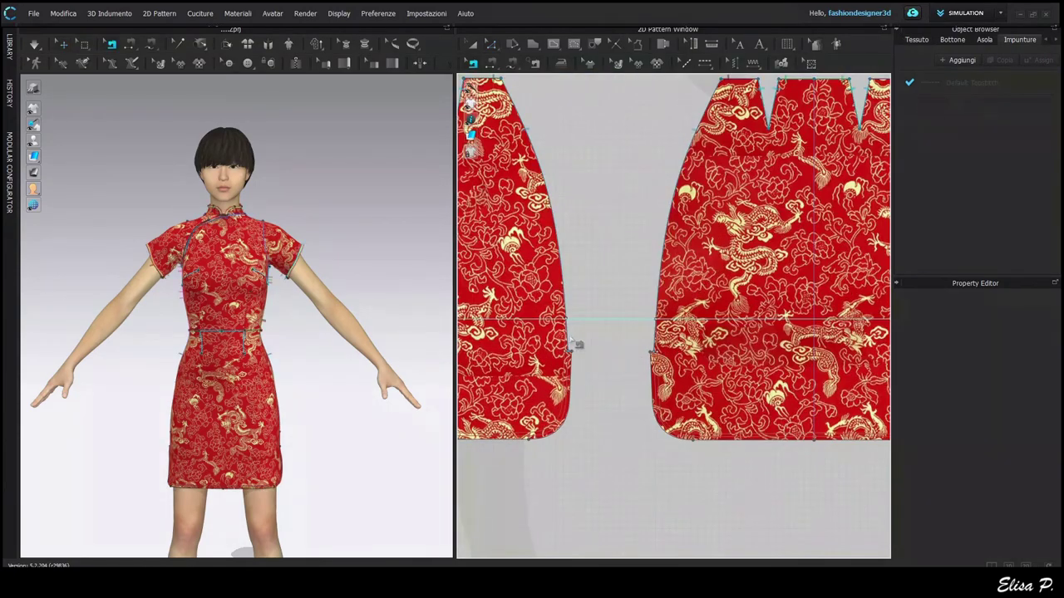
pyautogui.scroll(6, 567, 407)
pyautogui.scroll(-4, 628, 366)
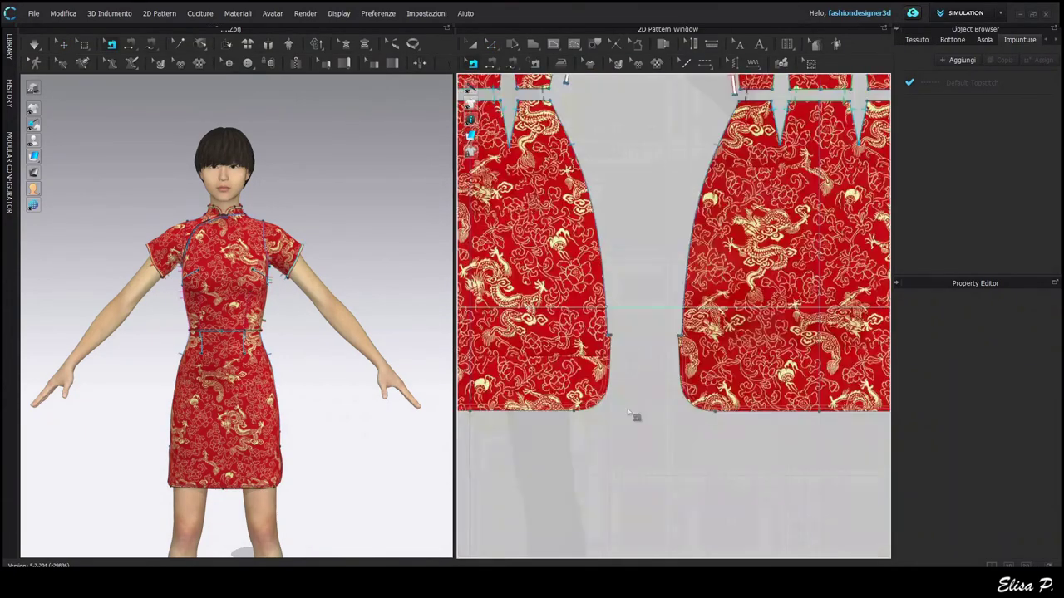
pyautogui.scroll(2, 657, 428)
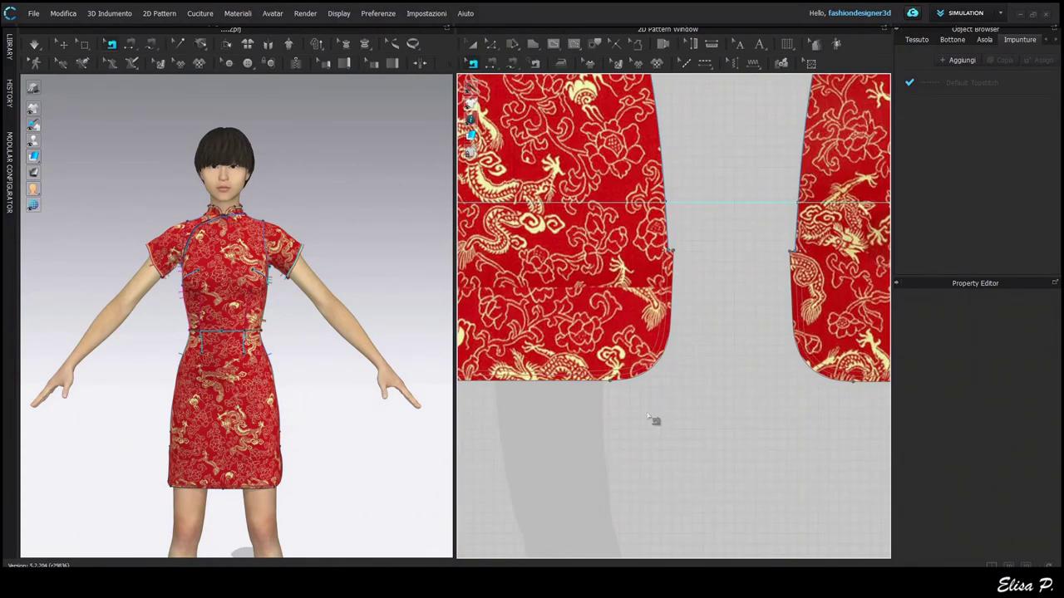
# Step: Trace the front skirt's hem and slit border as a separate U-shaped band and place it directly below the skirt
pyautogui.press('i')
pyautogui.scroll(-4, 693, 400)
pyautogui.click(687, 384)
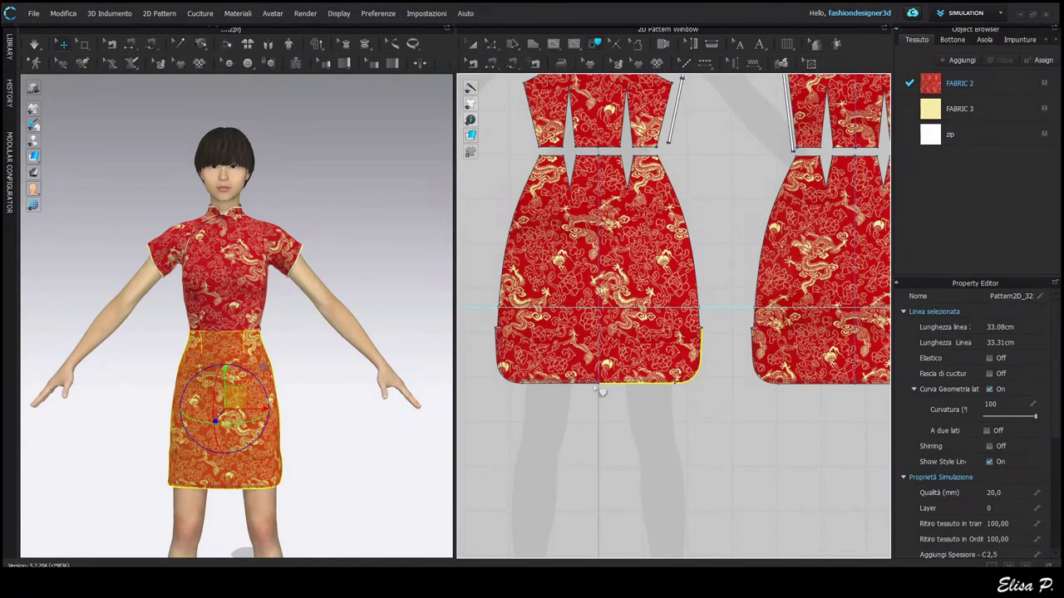
pyautogui.scroll(2, 558, 386)
pyautogui.keyDown('shift'); pyautogui.click(500, 375); pyautogui.keyUp('shift')
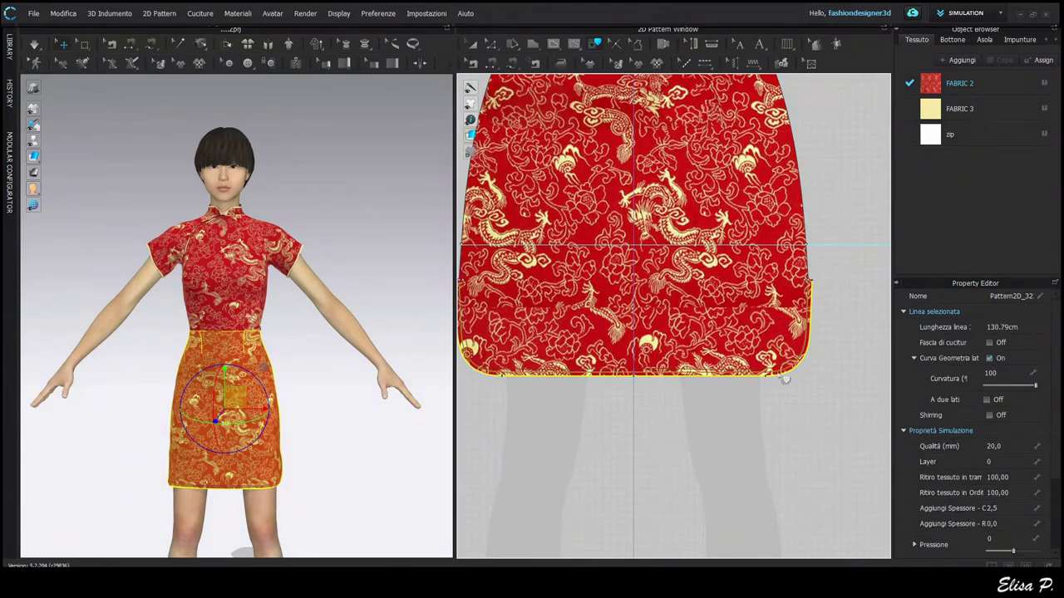
pyautogui.scroll(4, 811, 300)
pyautogui.keyDown('shift'); pyautogui.click(807, 228); pyautogui.keyUp('shift')
pyautogui.scroll(-5, 798, 274)
pyautogui.scroll(5, 532, 333)
pyautogui.moveTo(532, 428); pyautogui.dragTo(781, 334, button='middle')
pyautogui.keyDown('shift'); pyautogui.click(604, 364); pyautogui.keyUp('shift')
pyautogui.scroll(-5, 664, 394)
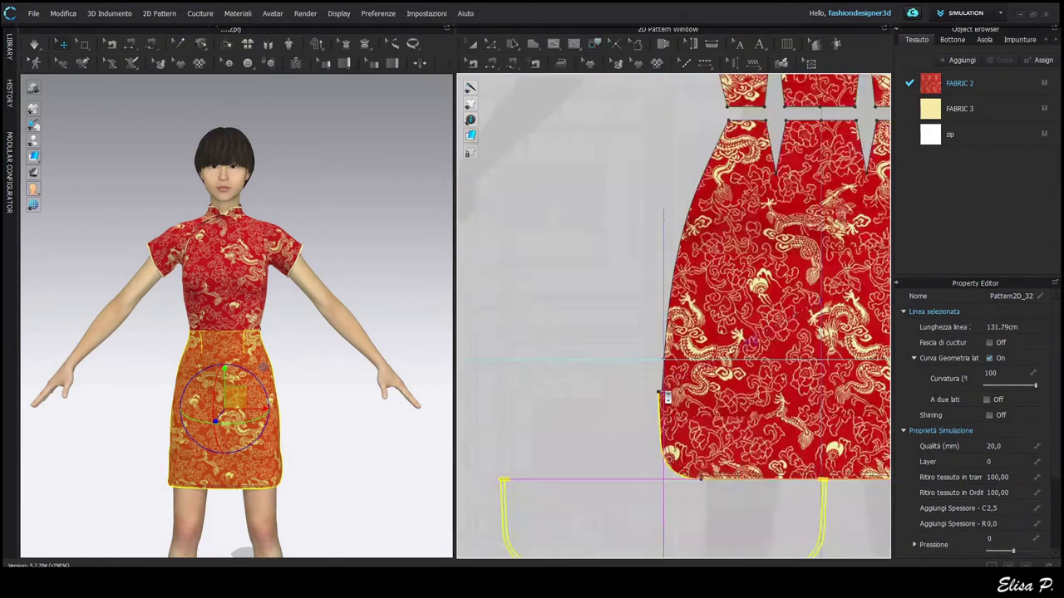
pyautogui.moveTo(663, 393); pyautogui.dragTo(507, 321, button='middle')
pyautogui.click(667, 322)
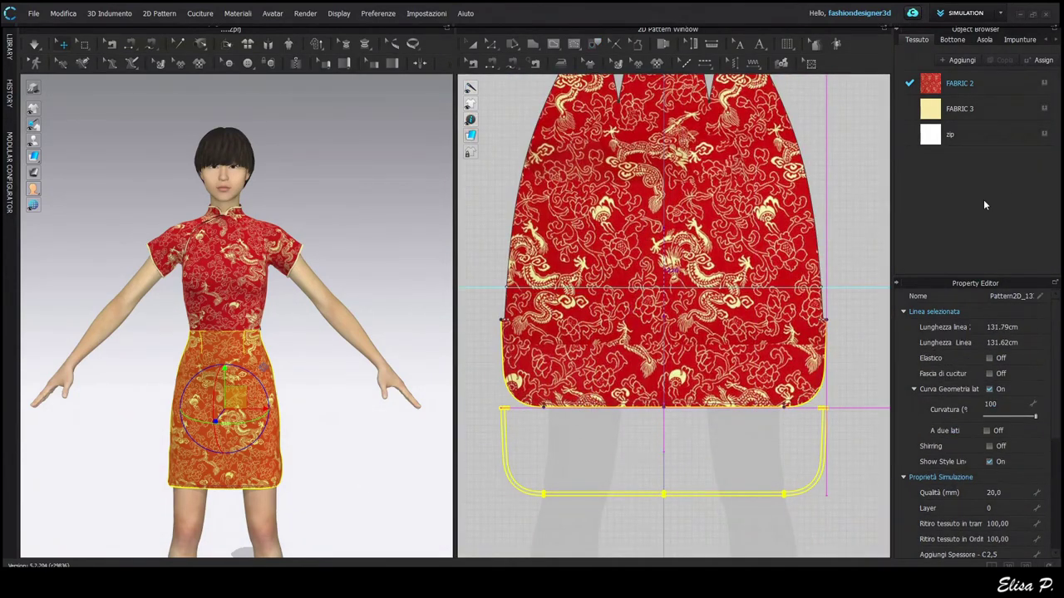
# Step: Assign FABRIC 3 to the traced hem band
pyautogui.click(1044, 110)
pyautogui.click(1033, 111)
pyautogui.moveTo(852, 464); pyautogui.dragTo(847, 457, button='middle')
pyautogui.click(847, 457)
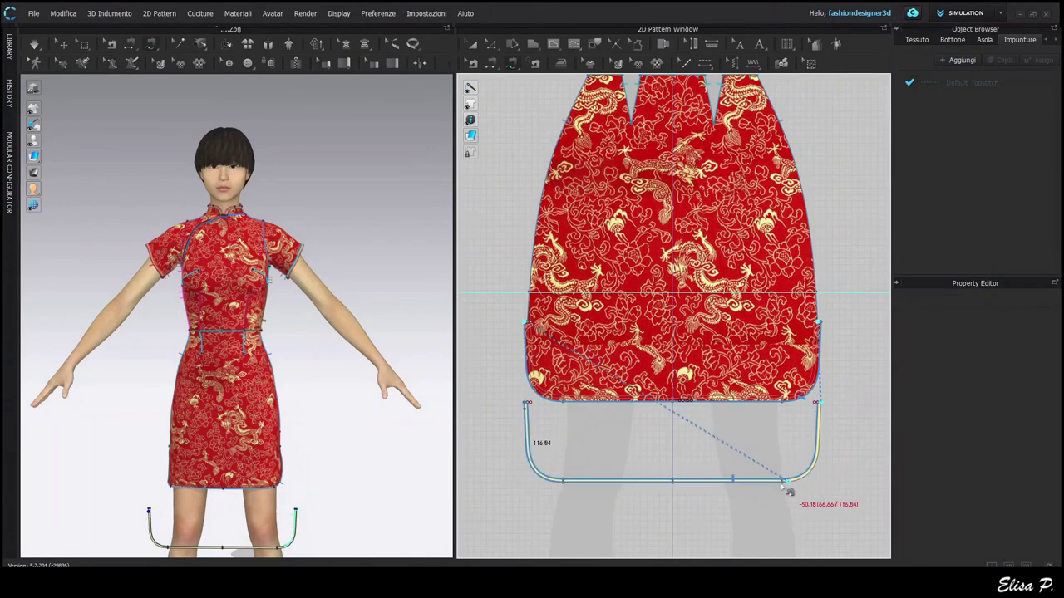
# Step: Sew the hem band's outer edge to the front skirt's hem and slit edges
pyautogui.scroll(6, 822, 418)
pyautogui.scroll(-8, 803, 449)
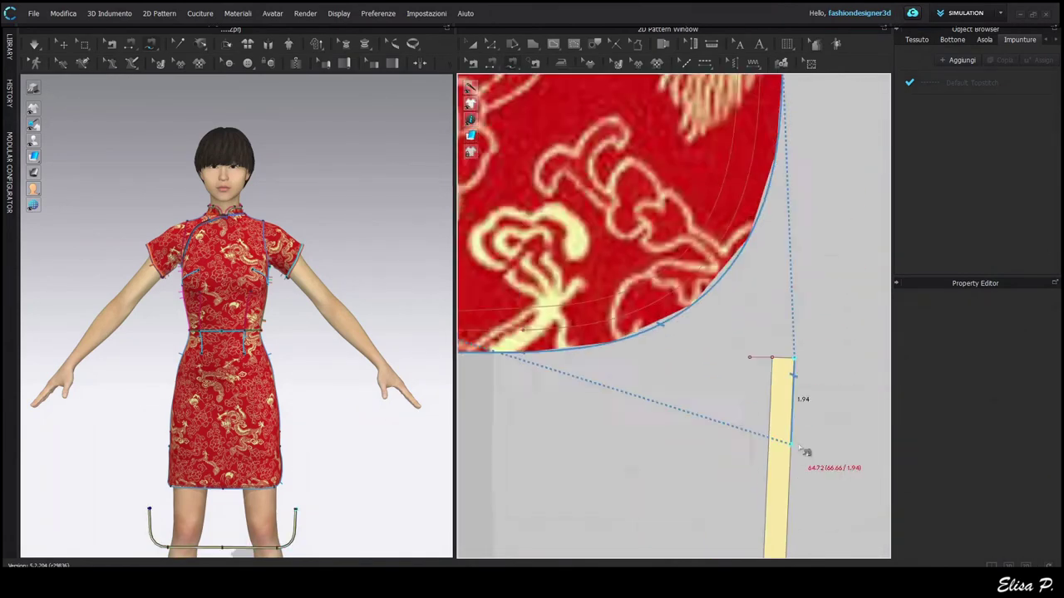
pyautogui.click(648, 440)
# Step: Sew the hem band's inner edge to the front skirt's internal line from one slit top to the other
pyautogui.moveTo(756, 463); pyautogui.dragTo(731, 461, button='middle')
pyautogui.scroll(6, 778, 432)
pyautogui.click(820, 427)
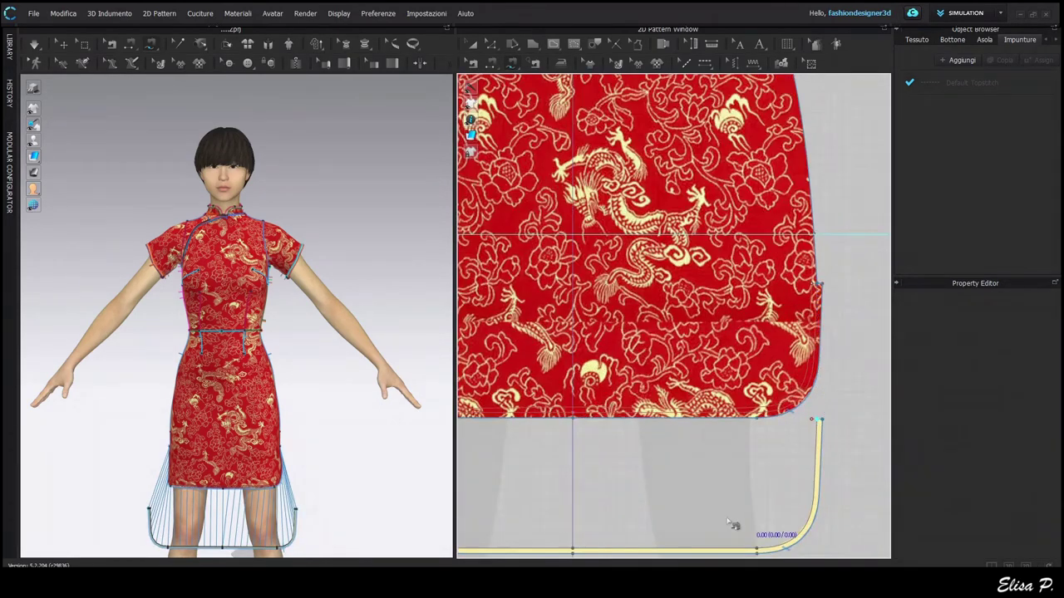
pyautogui.scroll(-3, 723, 523)
pyautogui.moveTo(615, 499); pyautogui.dragTo(735, 485, button='middle')
pyautogui.click(589, 447)
pyautogui.moveTo(732, 440); pyautogui.dragTo(659, 451, button='middle')
pyautogui.scroll(8, 838, 379)
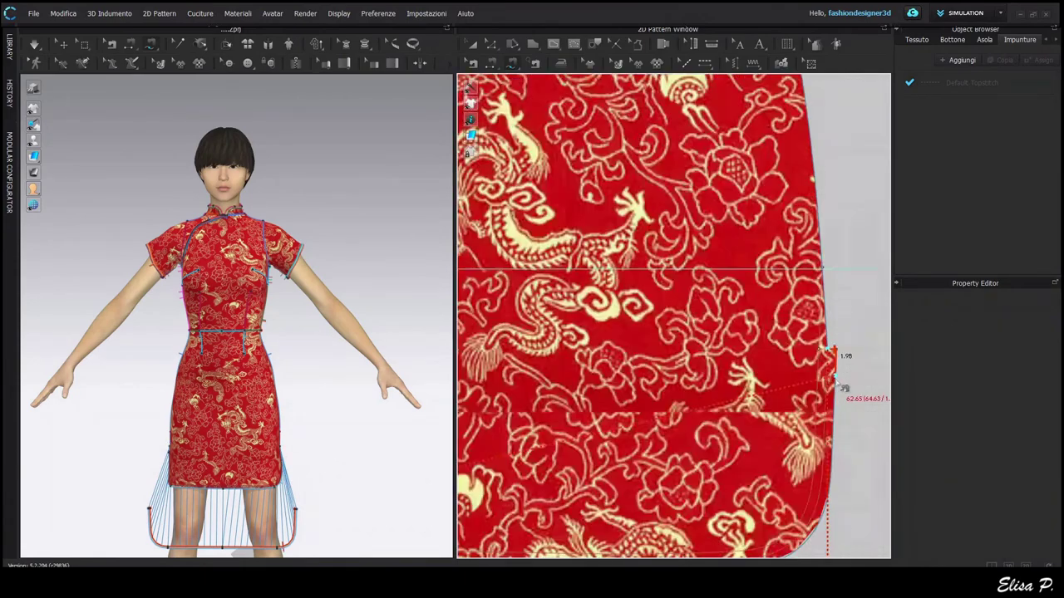
pyautogui.scroll(-9, 813, 489)
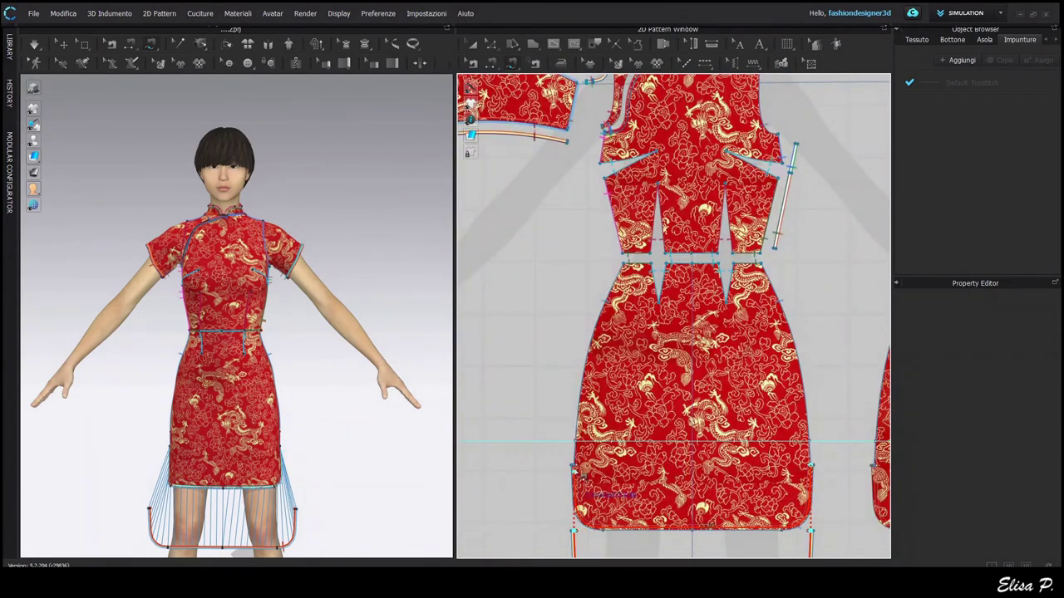
pyautogui.click(572, 467)
# Step: Superimpose the hem band on the front skirt in 3D
pyautogui.press('q')
pyautogui.click(263, 547)
pyautogui.rightClick(260, 547)
pyautogui.click(404, 492)
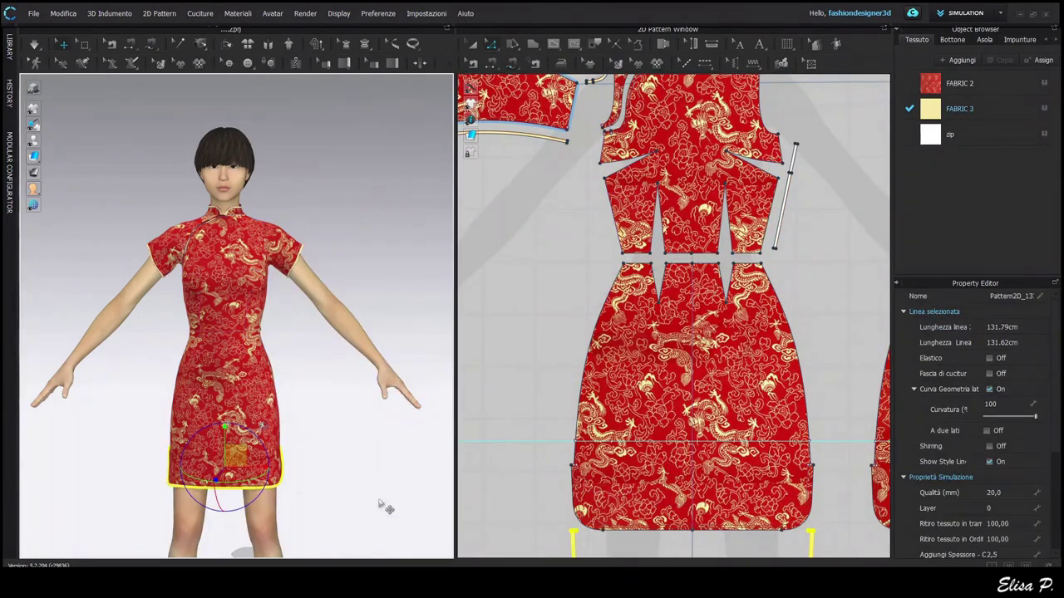
# Step: Place a copy of the hem band below the back skirt and move it over to the dress in 3D
pyautogui.scroll(-6, 549, 490)
pyautogui.scroll(5, 717, 513)
pyautogui.scroll(2, 645, 507)
pyautogui.moveTo(703, 522); pyautogui.dragTo(678, 526, button='middle')
pyautogui.scroll(-5, 570, 527)
pyautogui.moveTo(573, 527); pyautogui.dragTo(678, 494, button='middle')
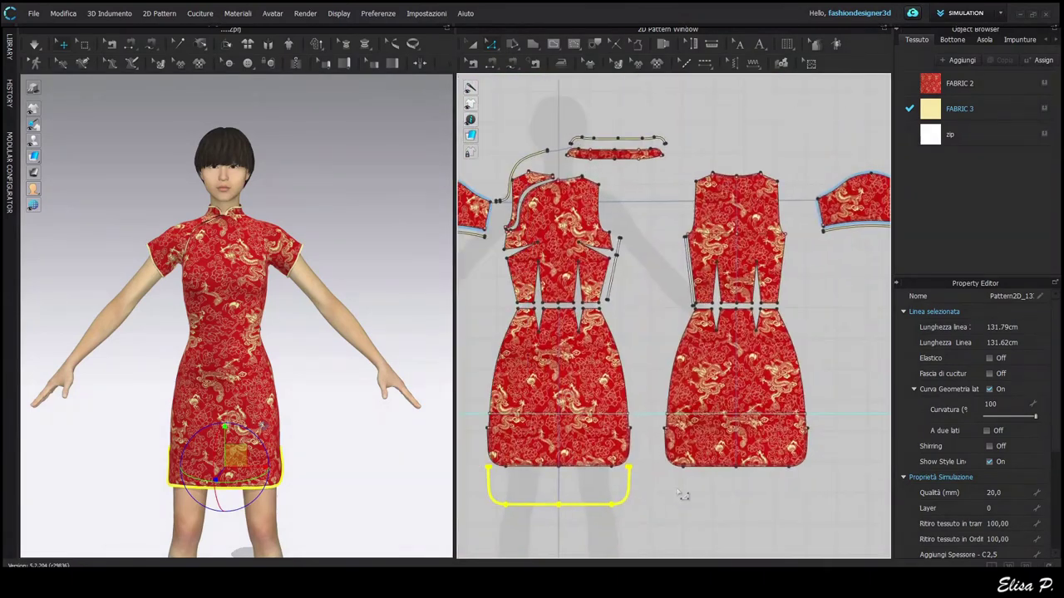
pyautogui.click(736, 427)
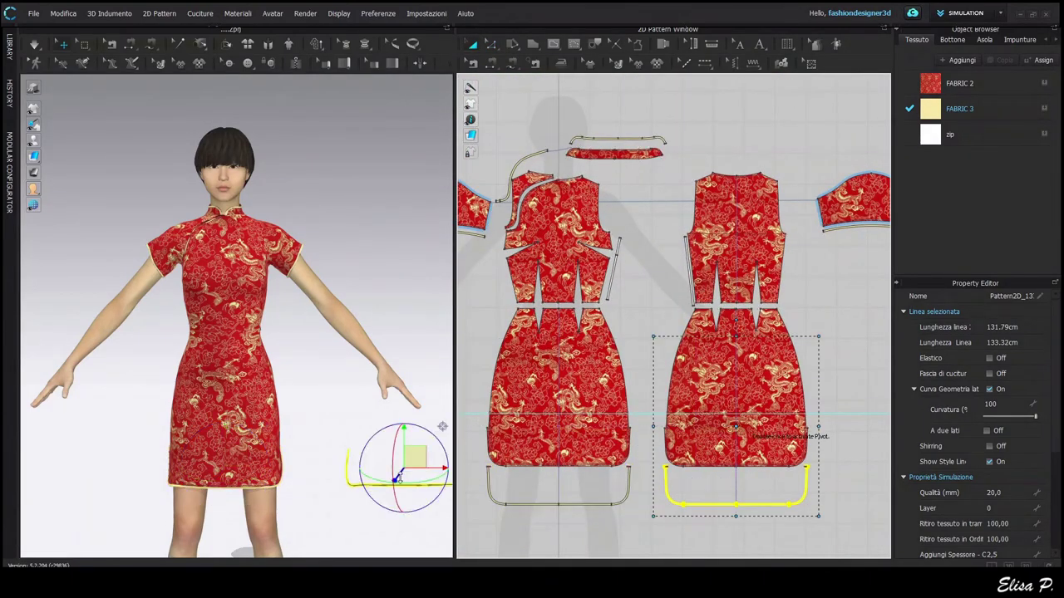
pyautogui.moveTo(415, 457); pyautogui.dragTo(233, 447)
# Step: Sew the copied hem band's outer edge to the back skirt's hem and slit edges
pyautogui.scroll(4, 707, 480)
pyautogui.click(513, 64)
pyautogui.click(809, 457)
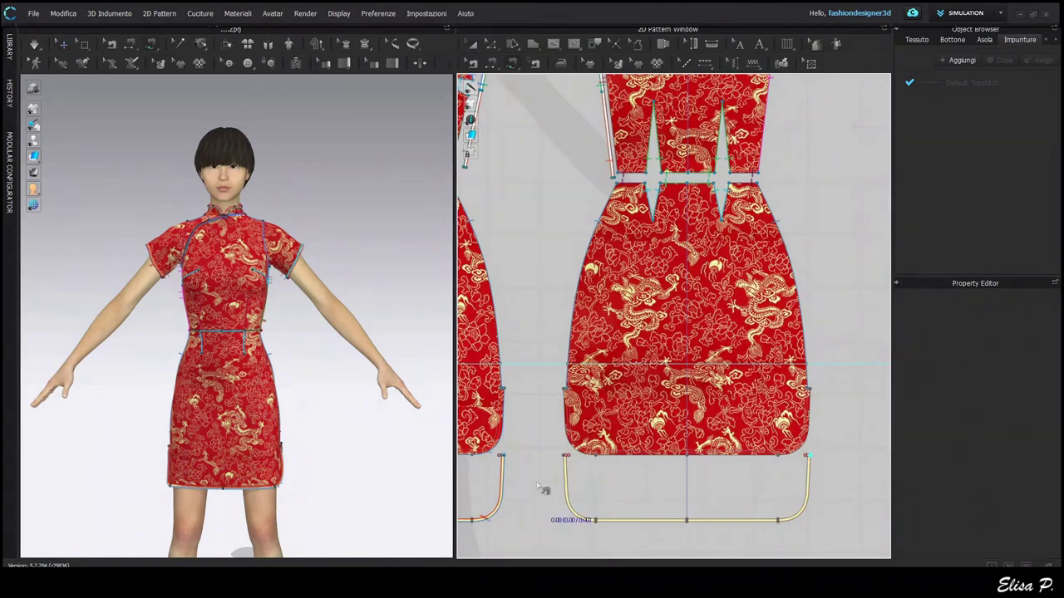
pyautogui.click(564, 390)
# Step: Sew the copied hem band's inner edge to the back skirt's internal line from one slit top to the other
pyautogui.click(809, 456)
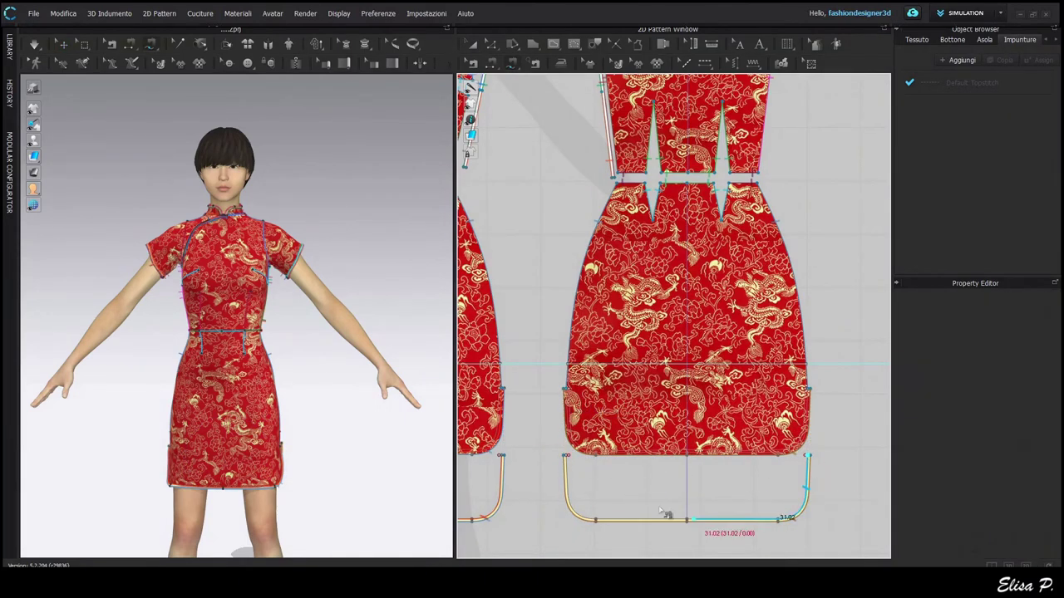
pyautogui.scroll(6, 569, 395)
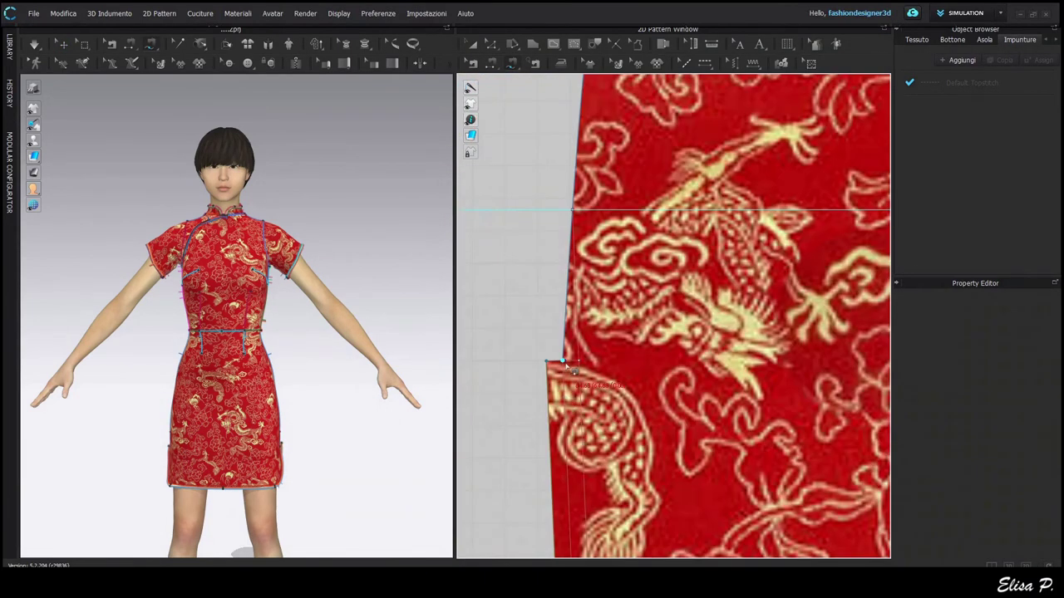
pyautogui.click(566, 366)
pyautogui.click(534, 328)
pyautogui.scroll(-7, 571, 399)
pyautogui.scroll(3, 712, 424)
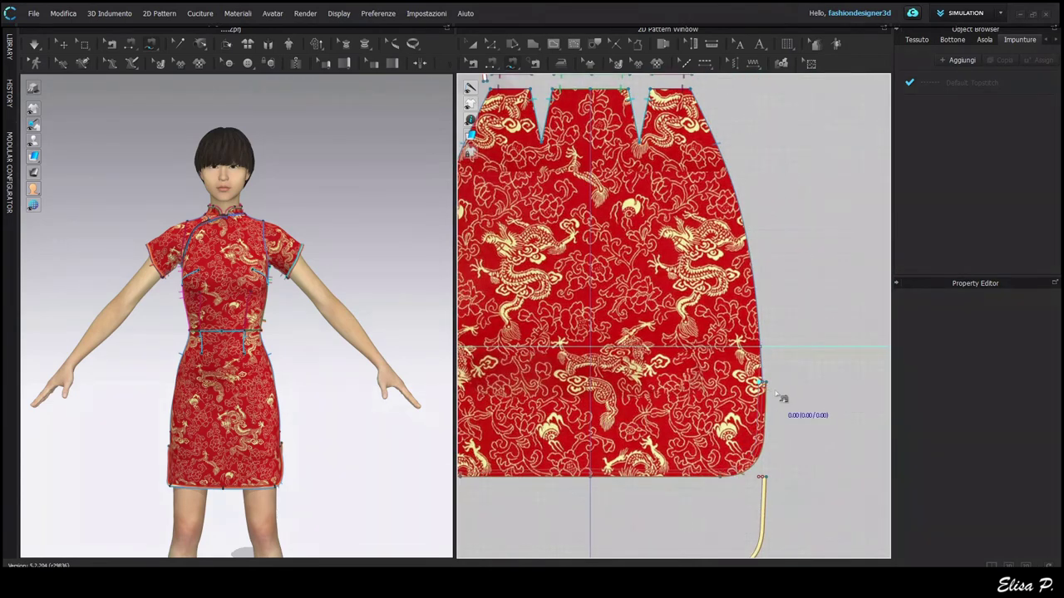
pyautogui.scroll(6, 776, 386)
pyautogui.scroll(-4, 706, 491)
pyautogui.moveTo(563, 504); pyautogui.dragTo(754, 404, button='middle')
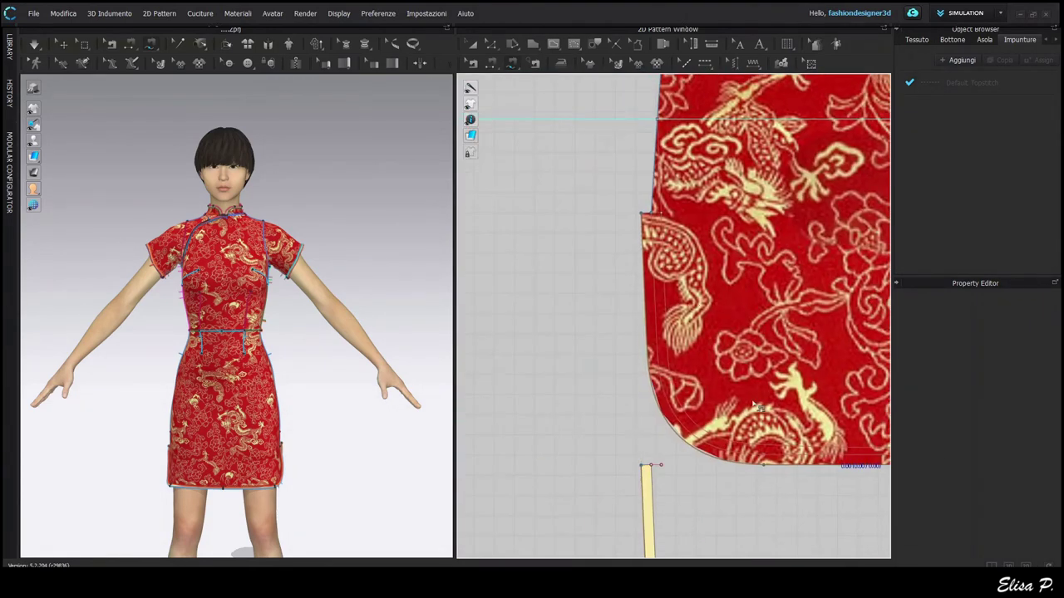
pyautogui.click(655, 215)
pyautogui.scroll(-5, 657, 215)
pyautogui.moveTo(707, 349); pyautogui.dragTo(582, 422, button='middle')
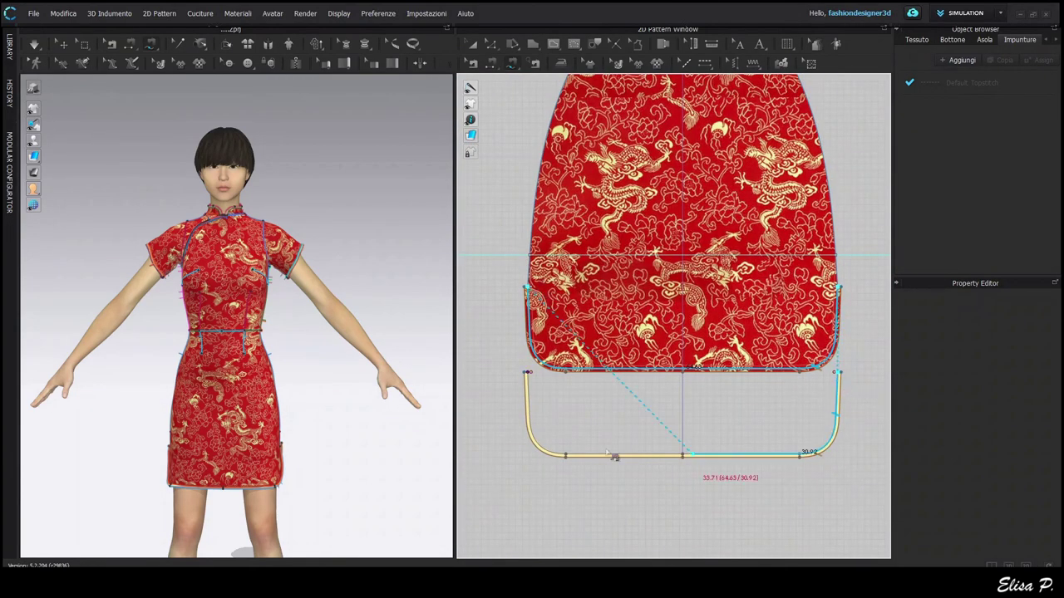
pyautogui.scroll(5, 529, 371)
pyautogui.click(527, 352)
pyautogui.scroll(-6, 532, 354)
pyautogui.moveTo(568, 380); pyautogui.dragTo(625, 450, button='middle')
# Step: Superimpose the copied hem band on the back skirt in 3D and simulate the dress
pyautogui.press('a')
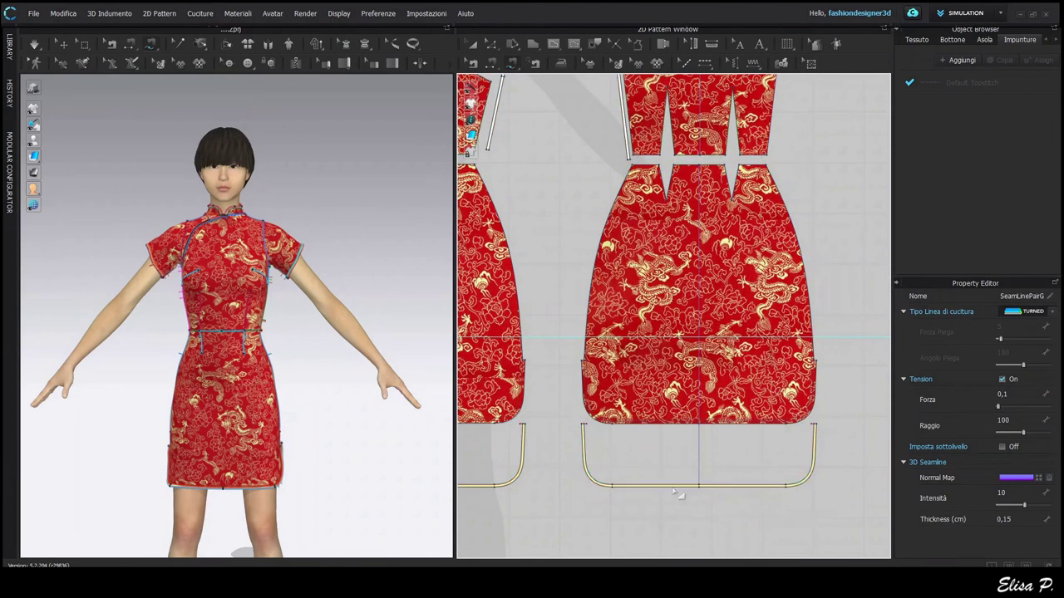
pyautogui.click(679, 488)
pyautogui.moveTo(300, 492); pyautogui.dragTo(268, 418, button='right')
pyautogui.rightClick(269, 483)
pyautogui.click(359, 378)
pyautogui.moveTo(270, 507); pyautogui.dragTo(321, 503, button='right')
pyautogui.press('space')
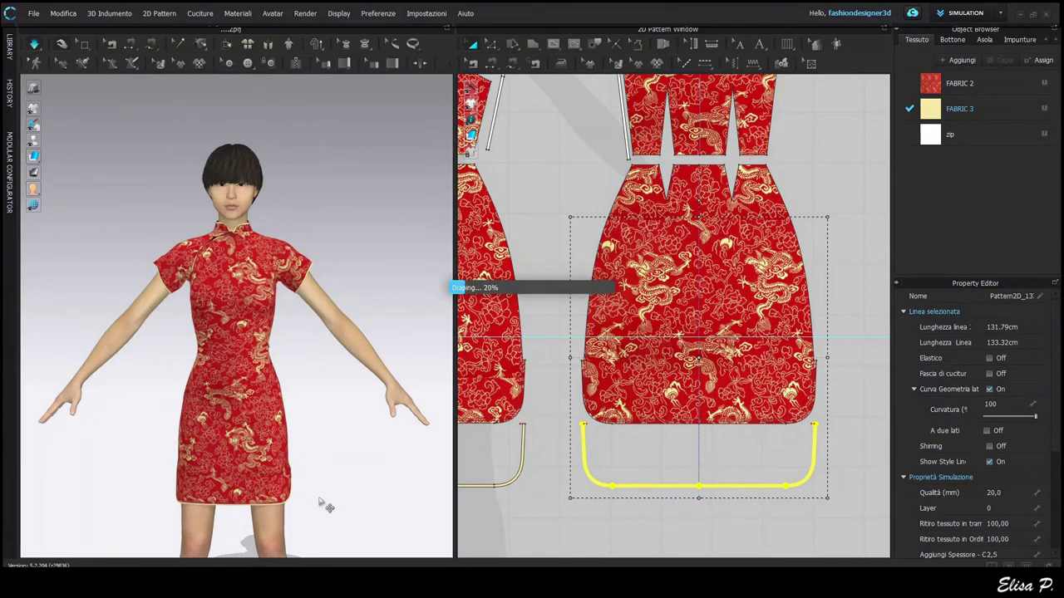
# Step: Pull the front bodice near the collar into place during simulation to adjust the asymmetric opening
pyautogui.press('space')
pyautogui.scroll(5, 324, 502)
pyautogui.moveTo(249, 216); pyautogui.dragTo(309, 441, button='middle')
pyautogui.scroll(4, 249, 399)
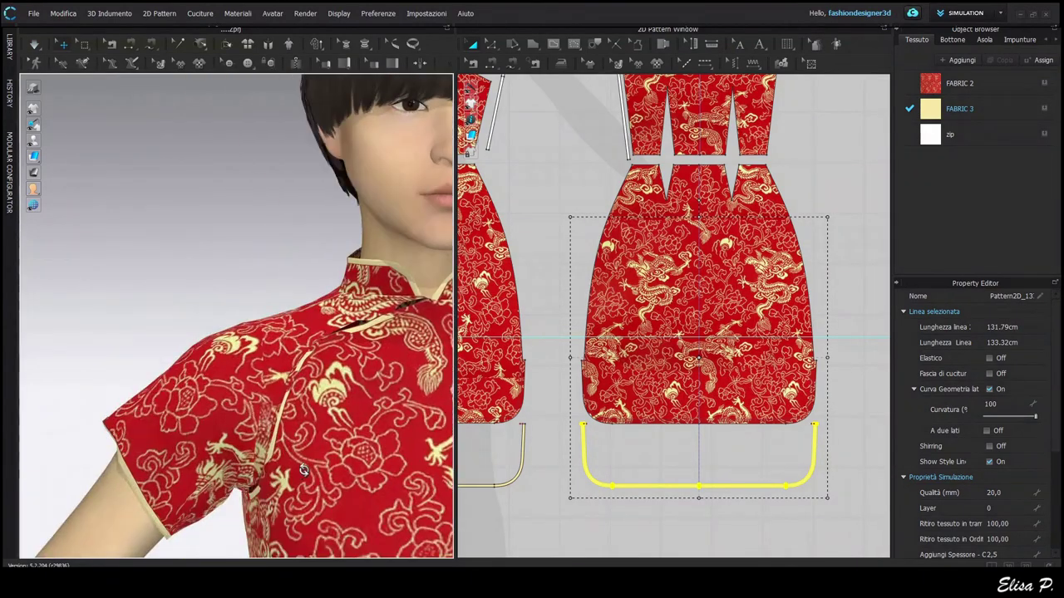
pyautogui.moveTo(304, 482); pyautogui.dragTo(283, 478, button='right')
pyautogui.scroll(3, 282, 477)
pyautogui.press('space')
pyautogui.moveTo(368, 412); pyautogui.dragTo(363, 441)
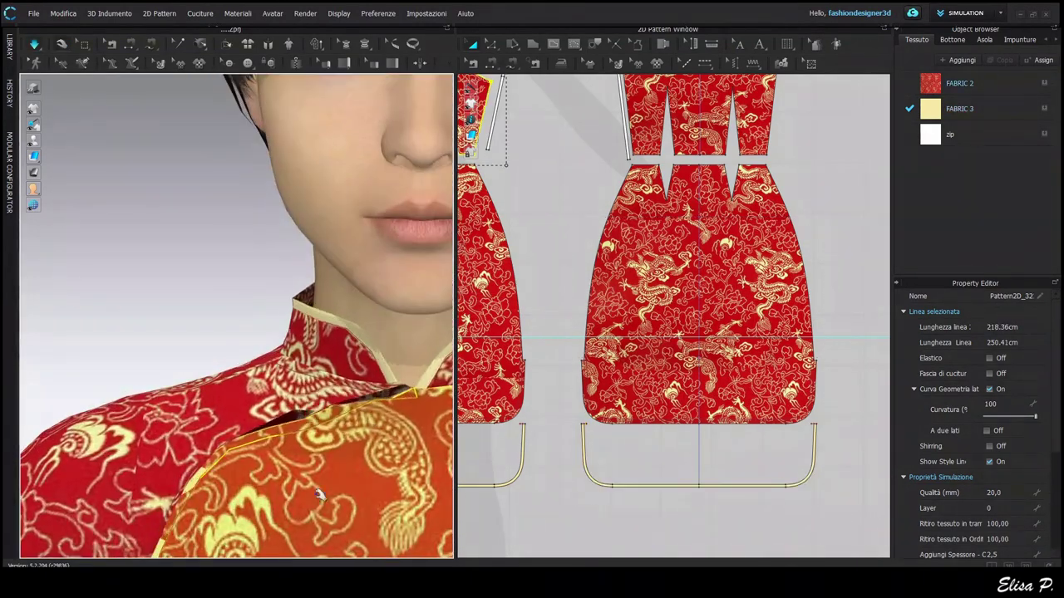
pyautogui.moveTo(311, 501); pyautogui.dragTo(319, 505, button='right')
pyautogui.scroll(-10, 319, 504)
pyautogui.press('space')
# Step: Move the front underlap piece against the asymmetric edge of the front bodice in the 2D pattern
pyautogui.scroll(-6, 628, 457)
pyautogui.scroll(11, 548, 277)
pyautogui.moveTo(573, 287); pyautogui.dragTo(621, 367, button='middle')
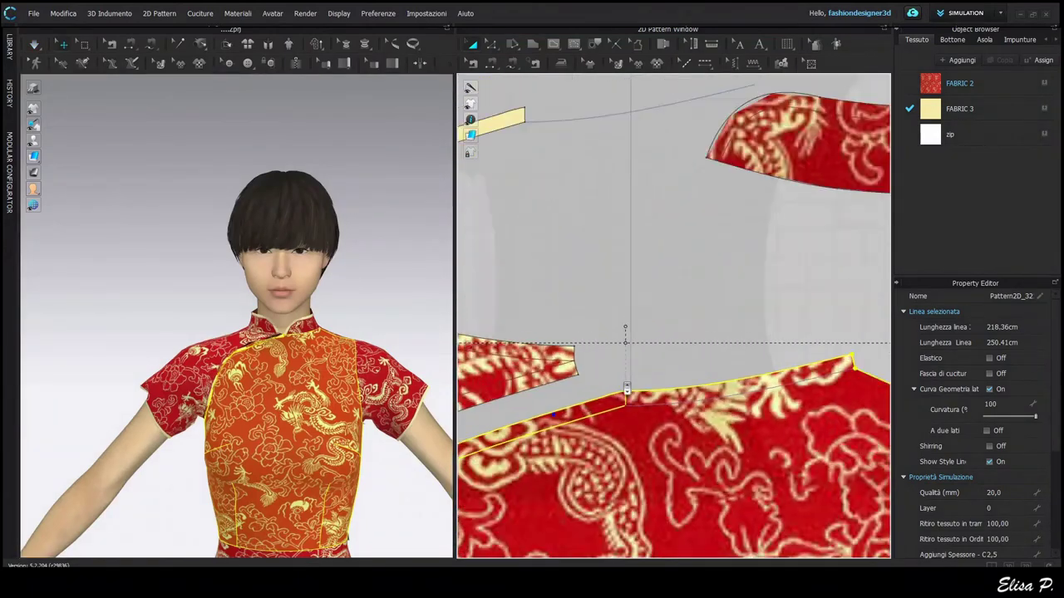
pyautogui.scroll(-3, 627, 371)
pyautogui.scroll(3, 620, 399)
pyautogui.scroll(-4, 620, 399)
pyautogui.moveTo(512, 374); pyautogui.dragTo(519, 396)
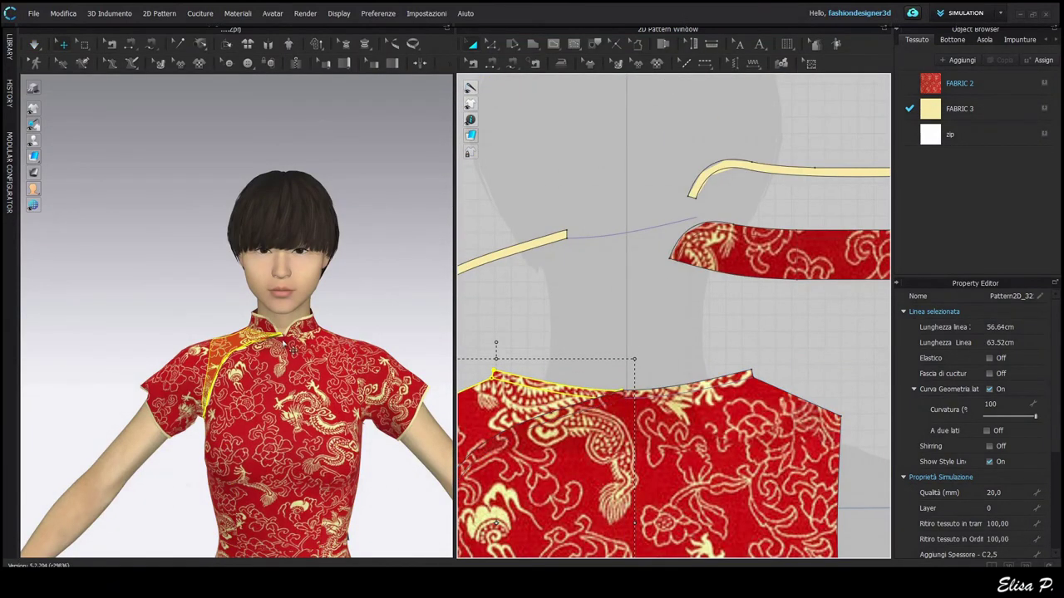
# Step: Sew the curved trim band's two long edges along the front bodice's asymmetric opening
pyautogui.scroll(-5, 515, 400)
pyautogui.click(552, 353)
pyautogui.moveTo(563, 413); pyautogui.dragTo(648, 399, button='middle')
pyautogui.press('n')
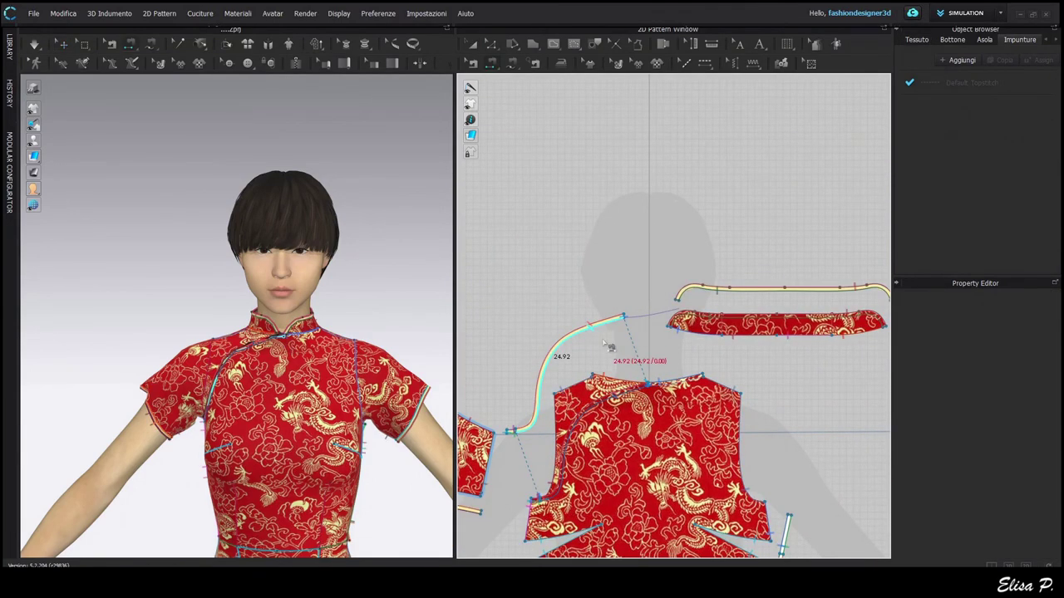
pyautogui.scroll(3, 606, 342)
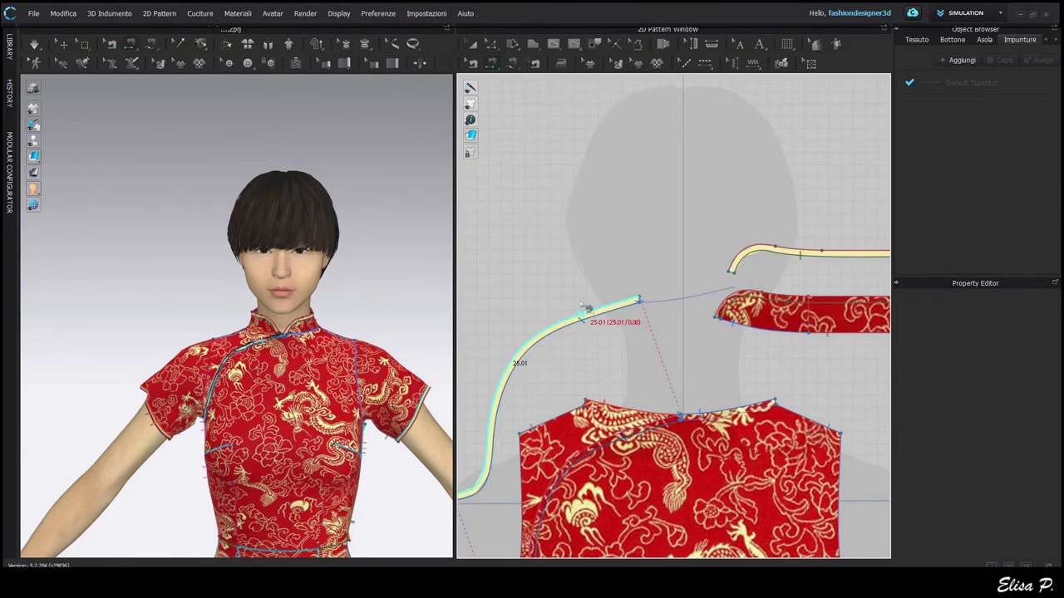
pyautogui.scroll(3, 586, 307)
pyautogui.scroll(-7, 597, 336)
pyautogui.press('a')
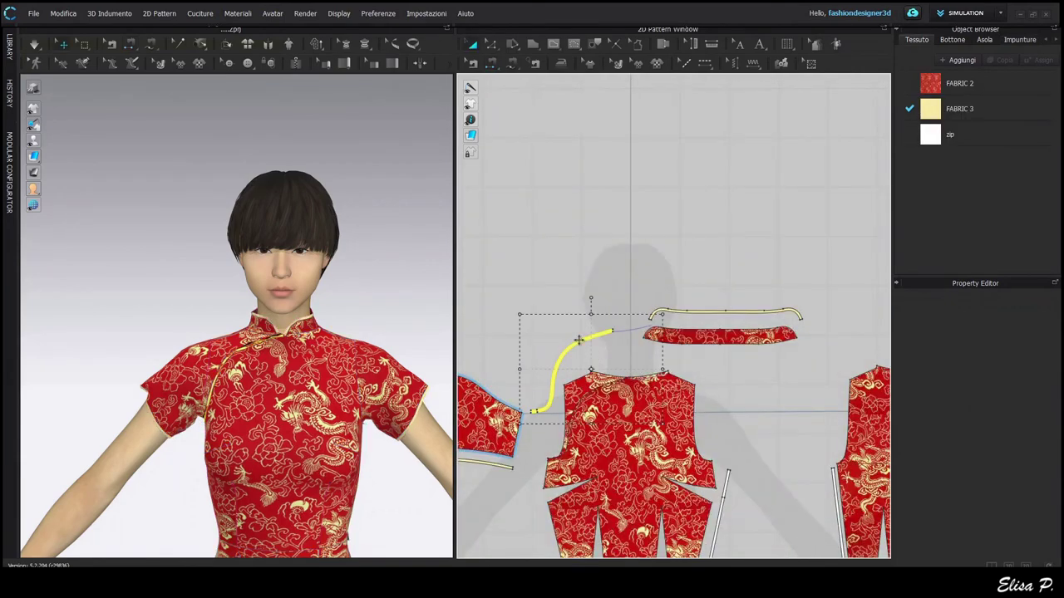
# Step: Duplicate the asymmetric opening's curved trim band and simulate the dress
pyautogui.rightClick(583, 345)
pyautogui.click(638, 291)
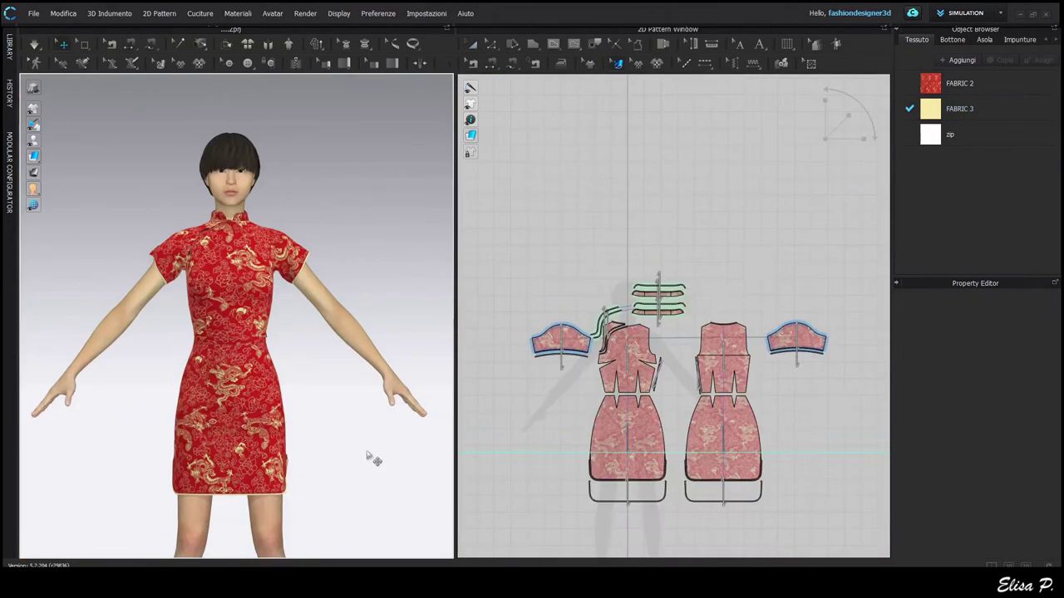
pyautogui.scroll(5, 252, 262)
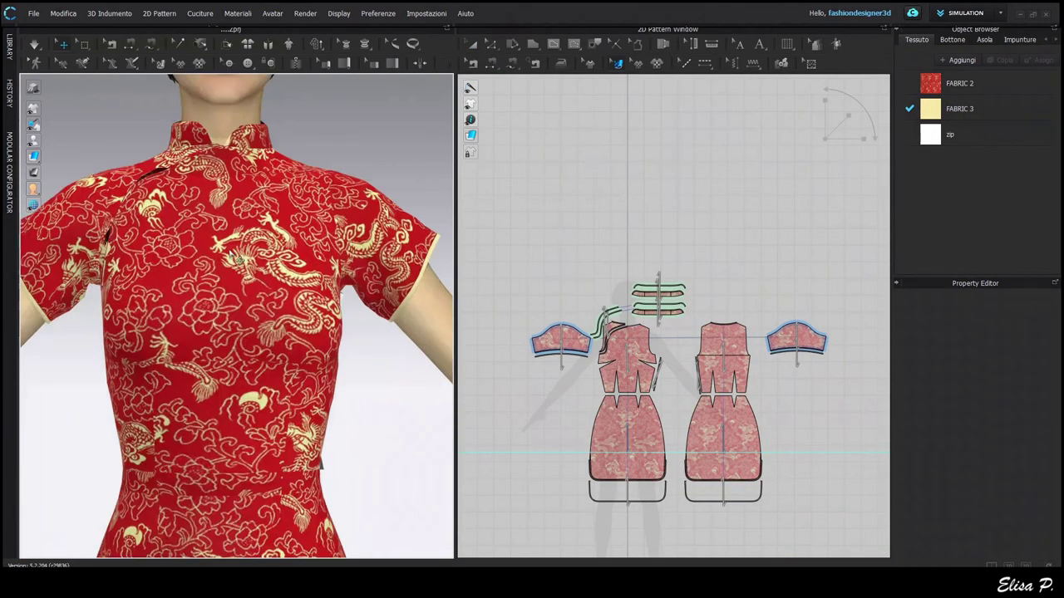
pyautogui.moveTo(262, 185); pyautogui.dragTo(299, 307, button='middle')
pyautogui.press('space')
pyautogui.scroll(-3, 296, 308)
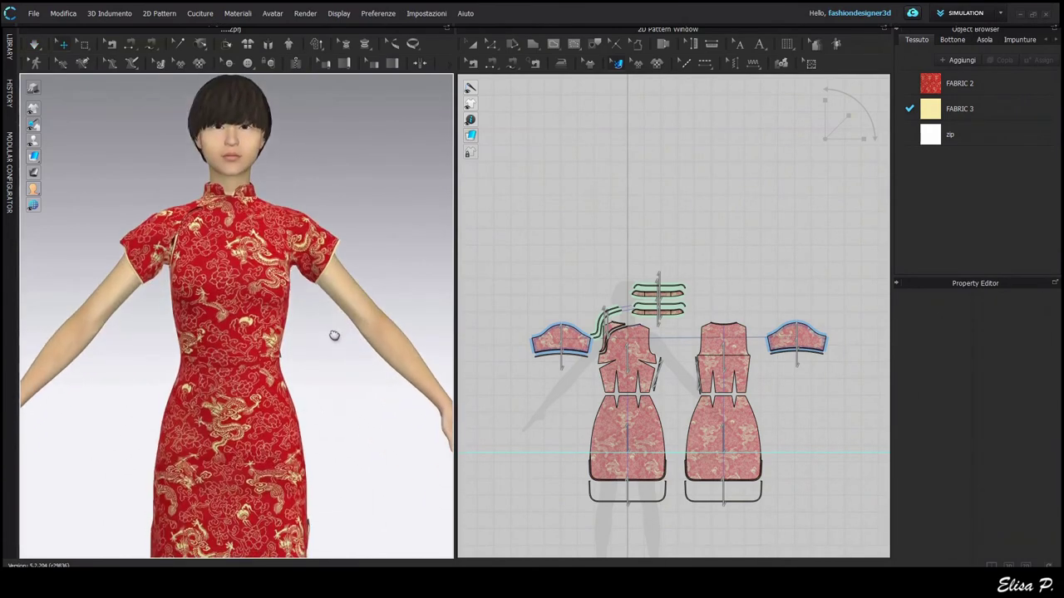
# Step: Set the zip fabric's colour to red and apply a texture image to it
pyautogui.moveTo(332, 333); pyautogui.dragTo(577, 408, button='right')
pyautogui.scroll(5, 670, 305)
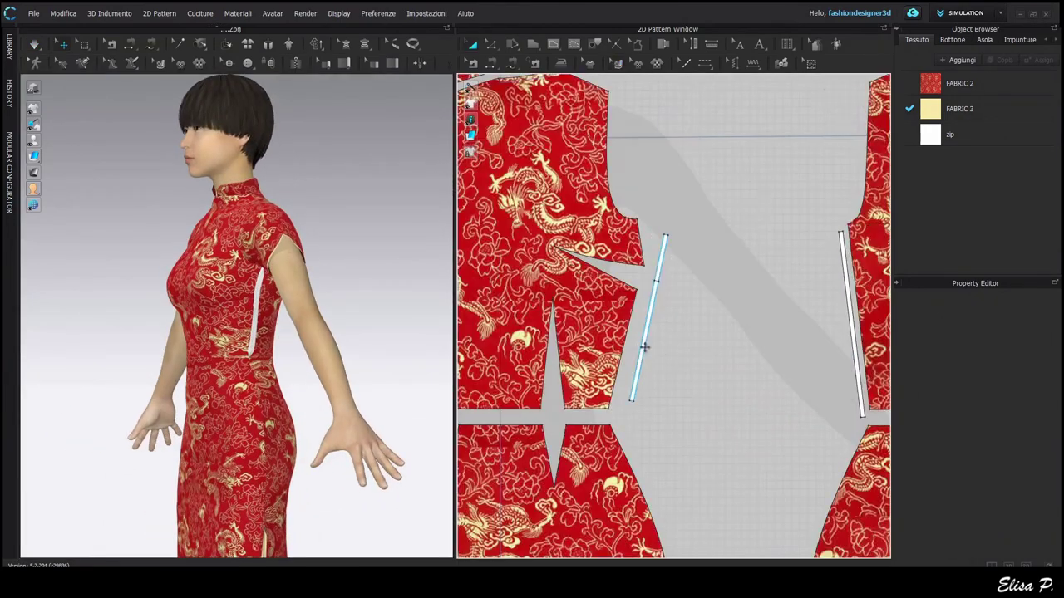
pyautogui.click(985, 136)
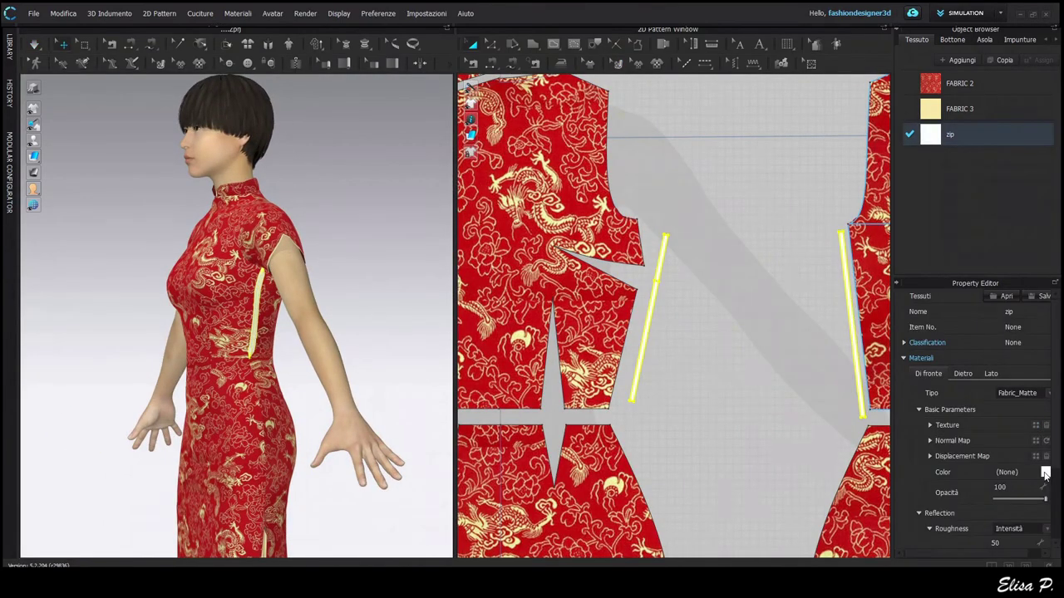
pyautogui.click(1045, 472)
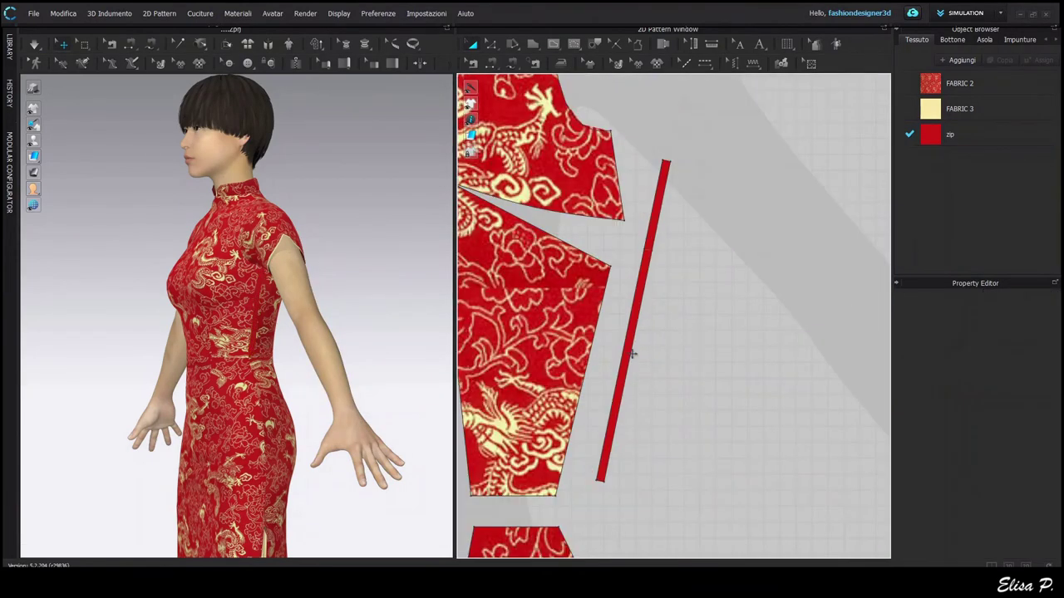
pyautogui.click(1035, 425)
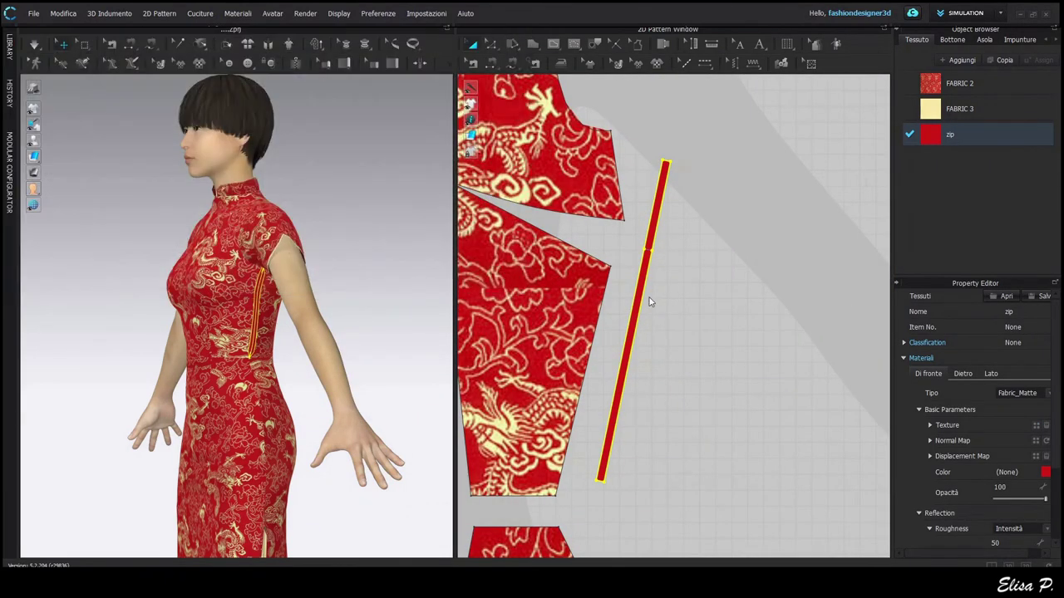
# Step: Scale and position the texture on the zip pieces
pyautogui.scroll(3, 648, 302)
pyautogui.click(618, 63)
pyautogui.click(635, 302)
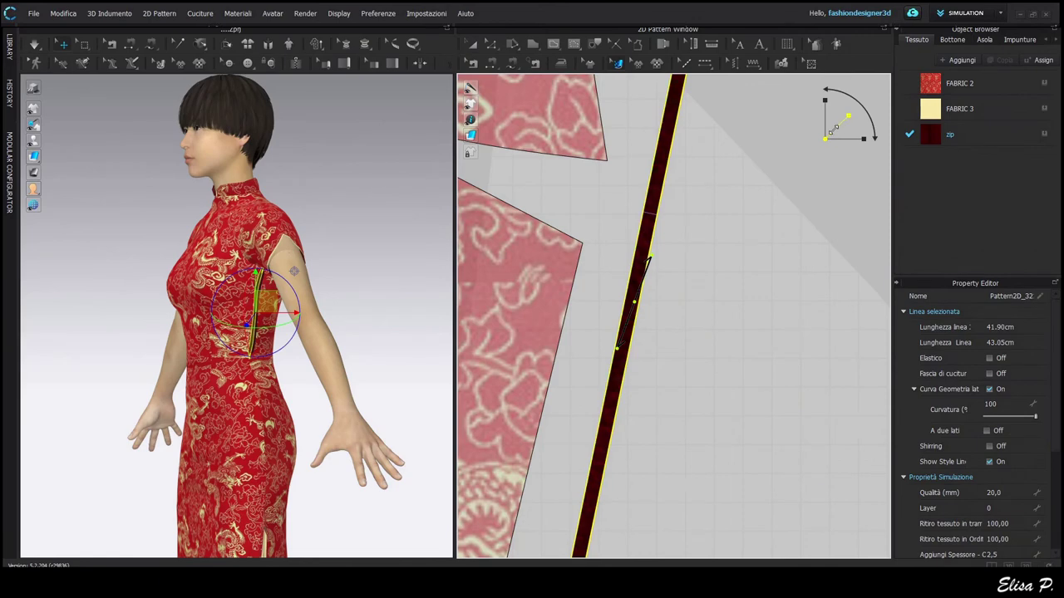
pyautogui.scroll(3, 665, 285)
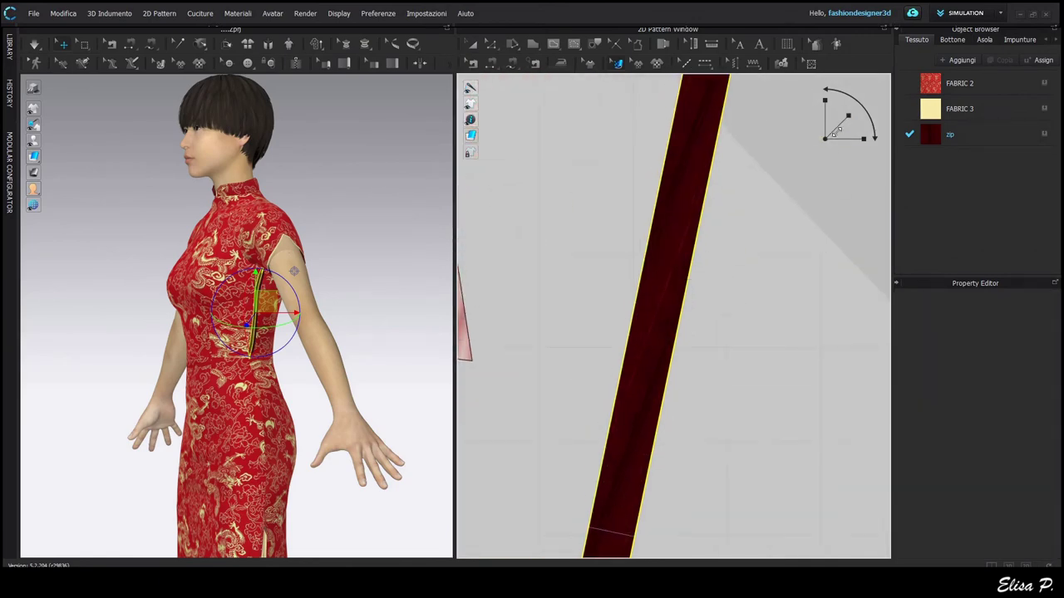
pyautogui.moveTo(844, 126); pyautogui.dragTo(837, 130)
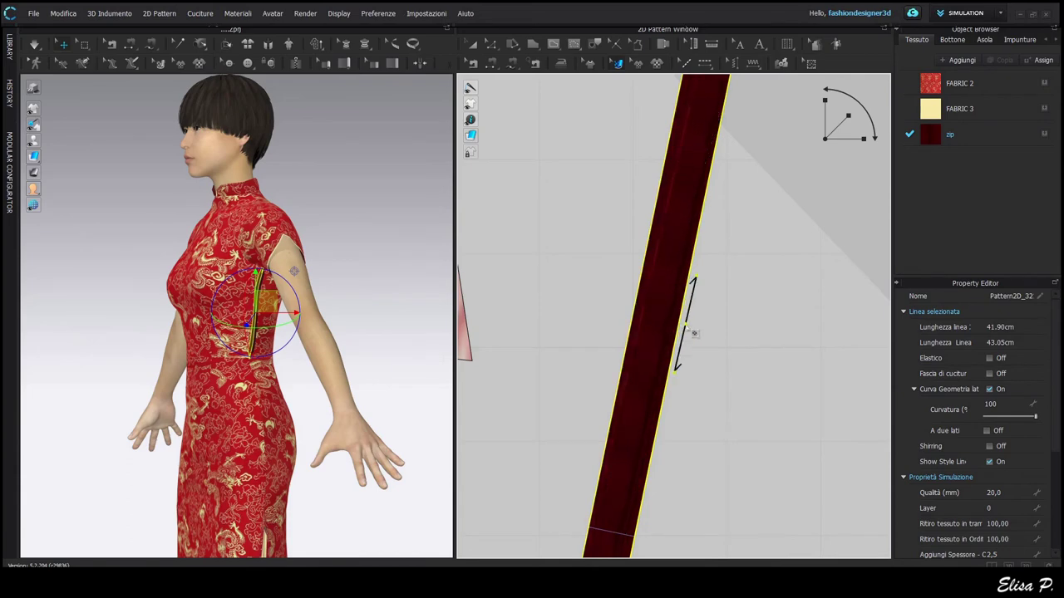
pyautogui.scroll(-5, 713, 334)
pyautogui.scroll(5, 722, 368)
pyautogui.click(720, 373)
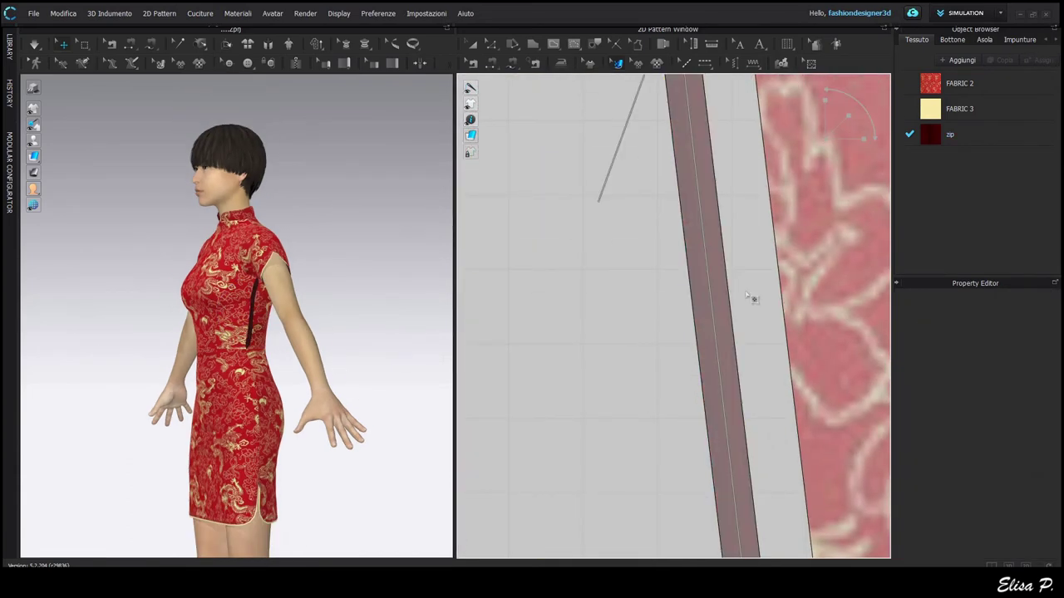
# Step: Adjust the zip fabric's texture so that both zip pieces are bright red
pyautogui.click(731, 299)
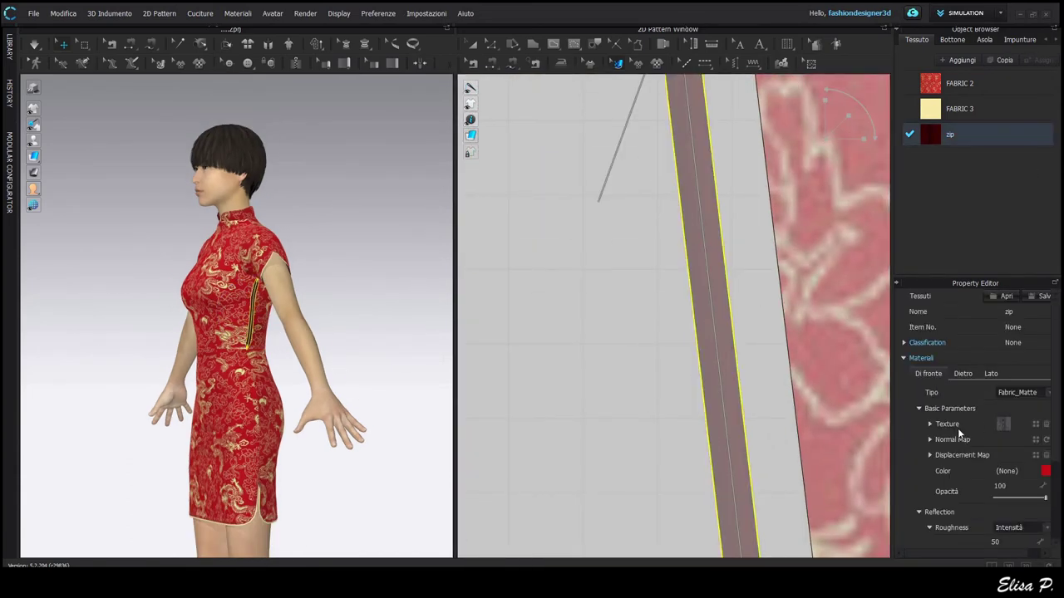
pyautogui.click(559, 335)
pyautogui.click(472, 44)
pyautogui.scroll(-5, 656, 328)
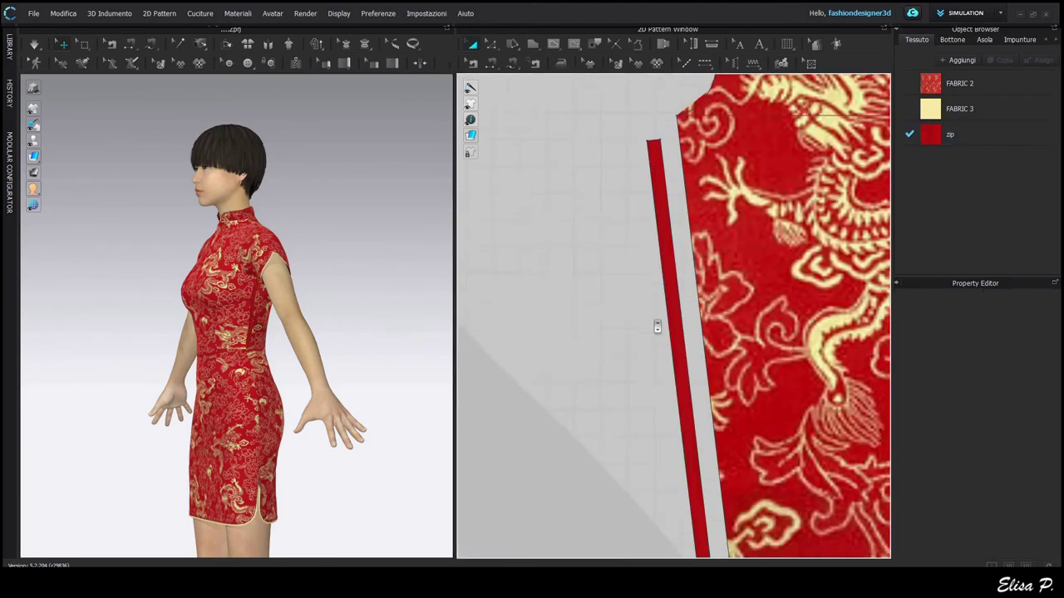
pyautogui.moveTo(656, 327); pyautogui.dragTo(873, 233, button='middle')
# Step: Recolour the avatar's first shoe, setting its upper to red C21310 and its insole to red
pyautogui.moveTo(301, 471); pyautogui.dragTo(366, 473, button='right')
pyautogui.scroll(-3, 366, 474)
pyautogui.scroll(6, 319, 491)
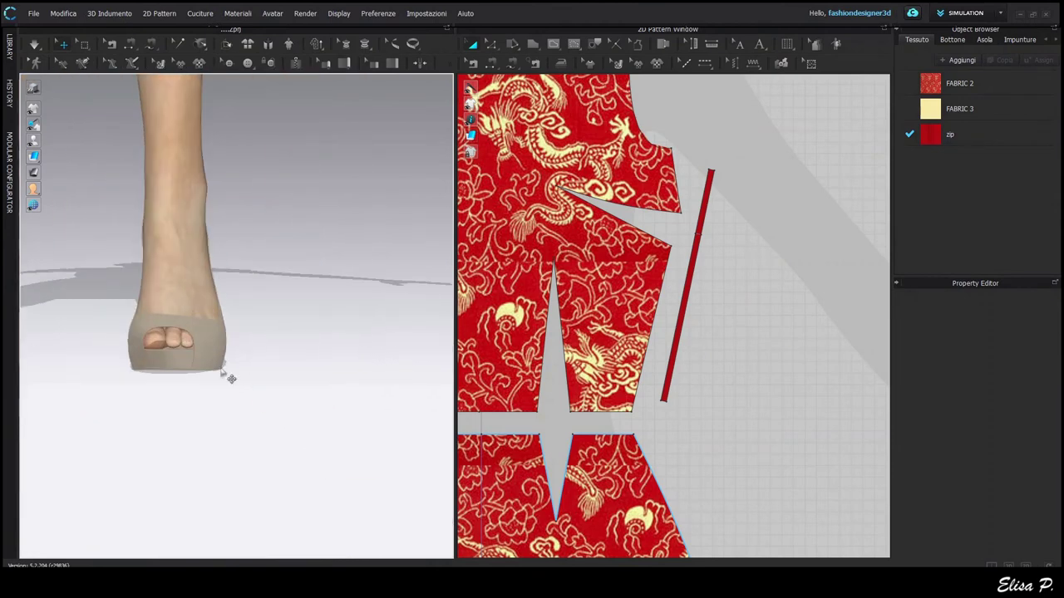
pyautogui.click(224, 366)
pyautogui.click(1017, 480)
pyautogui.click(513, 493)
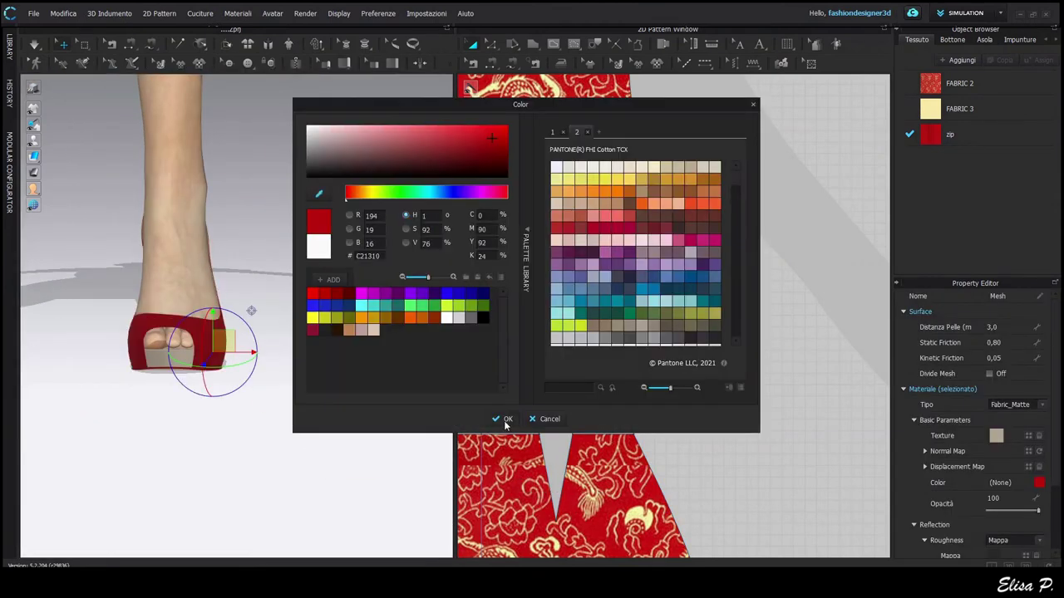
pyautogui.click(505, 420)
pyautogui.click(173, 360)
pyautogui.click(1039, 483)
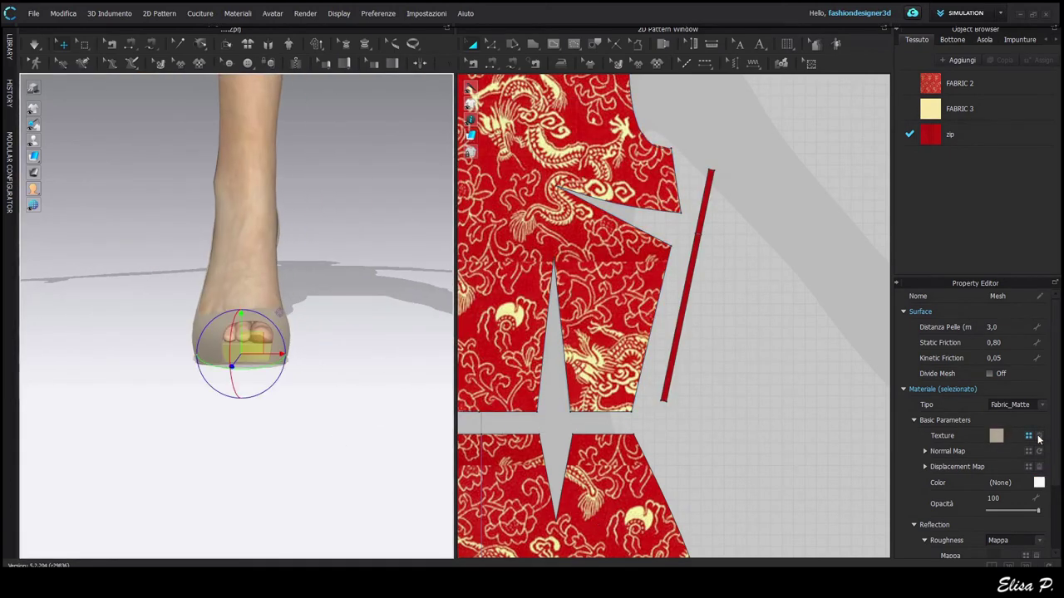
# Step: Remove the texture from the avatar's other shoe and set its colour to red
pyautogui.click(1039, 436)
pyautogui.click(1039, 483)
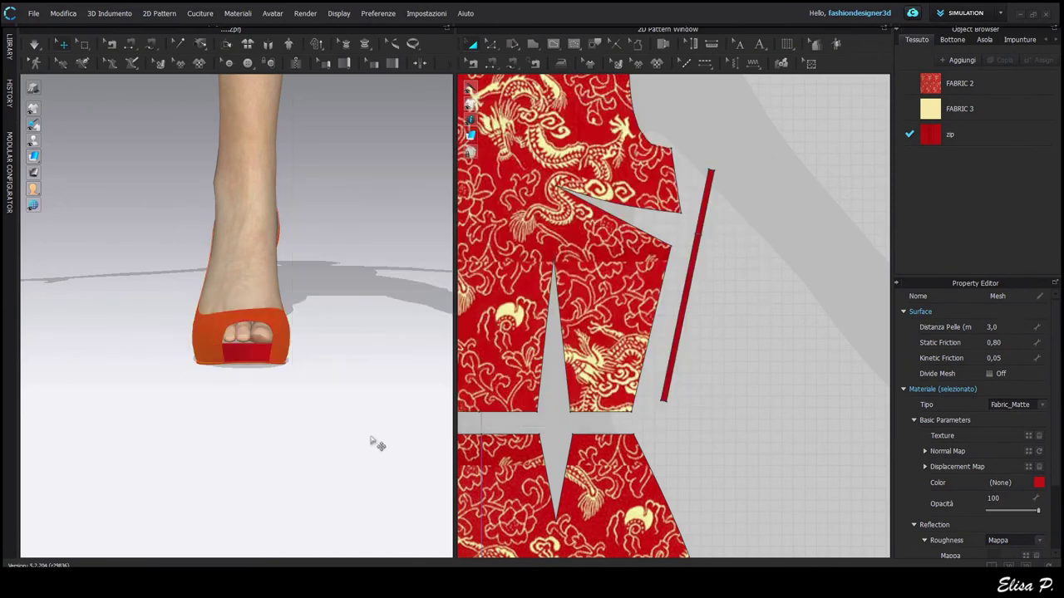
pyautogui.click(374, 441)
pyautogui.scroll(-8, 373, 441)
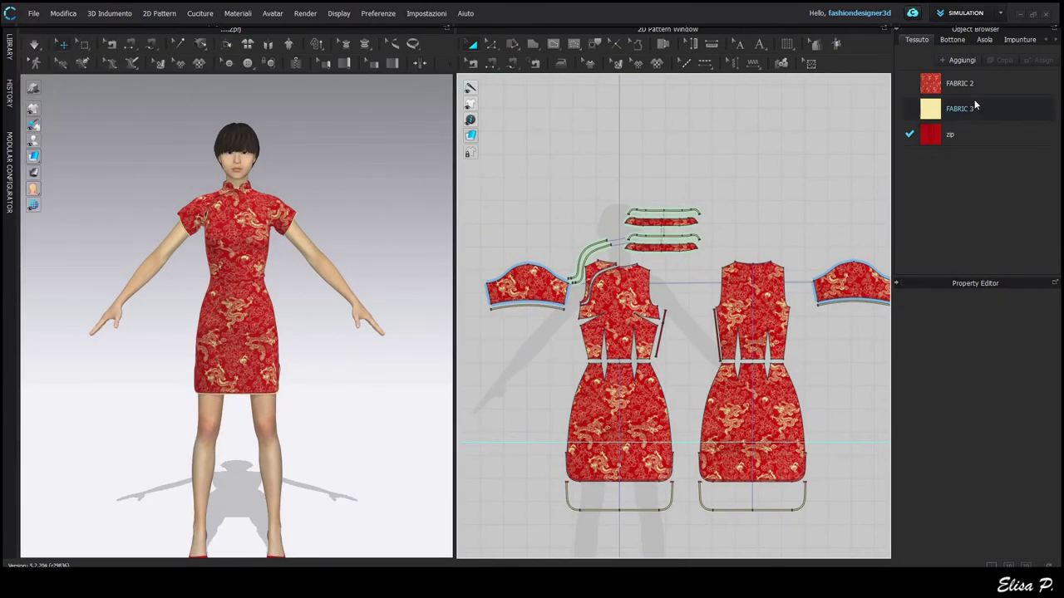
# Step: Assign a physical property preset to the dragon-print fabric FABRIC 2
pyautogui.click(959, 83)
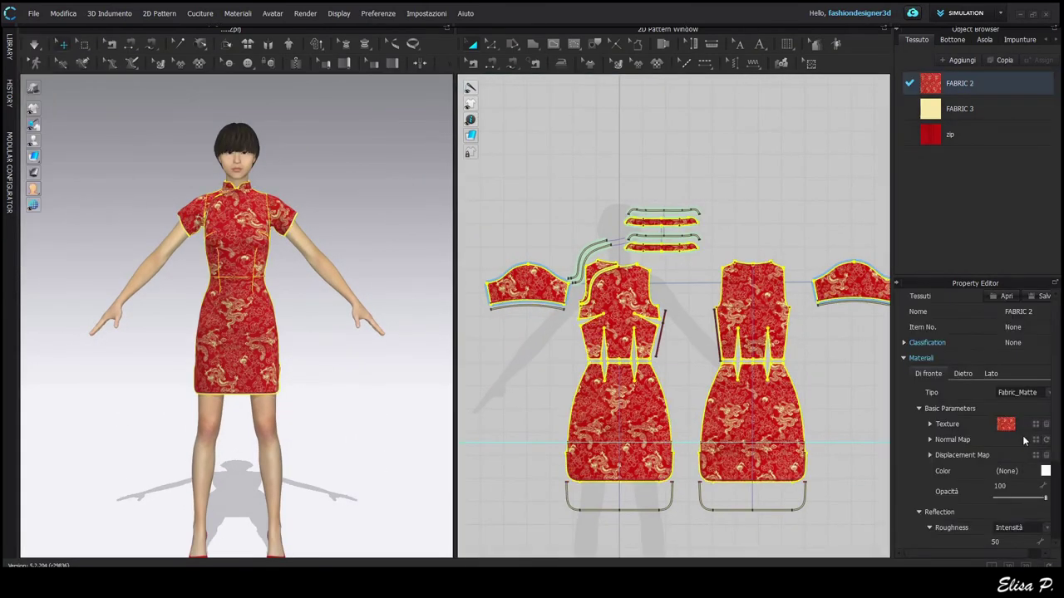
pyautogui.scroll(-3, 985, 489)
pyautogui.click(1009, 511)
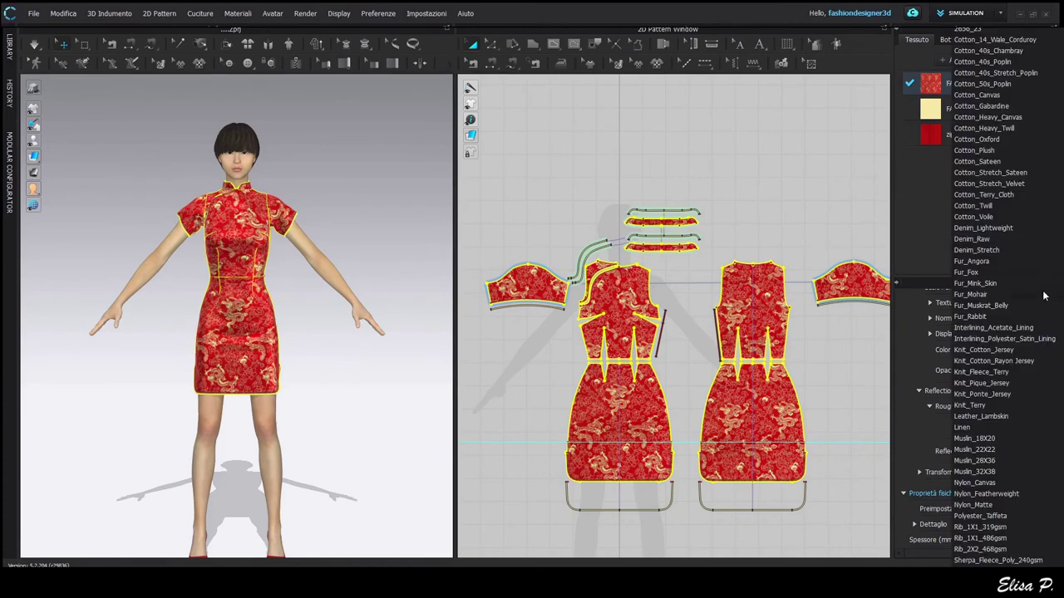
pyautogui.scroll(-3, 1039, 435)
pyautogui.click(1019, 453)
pyautogui.click(340, 434)
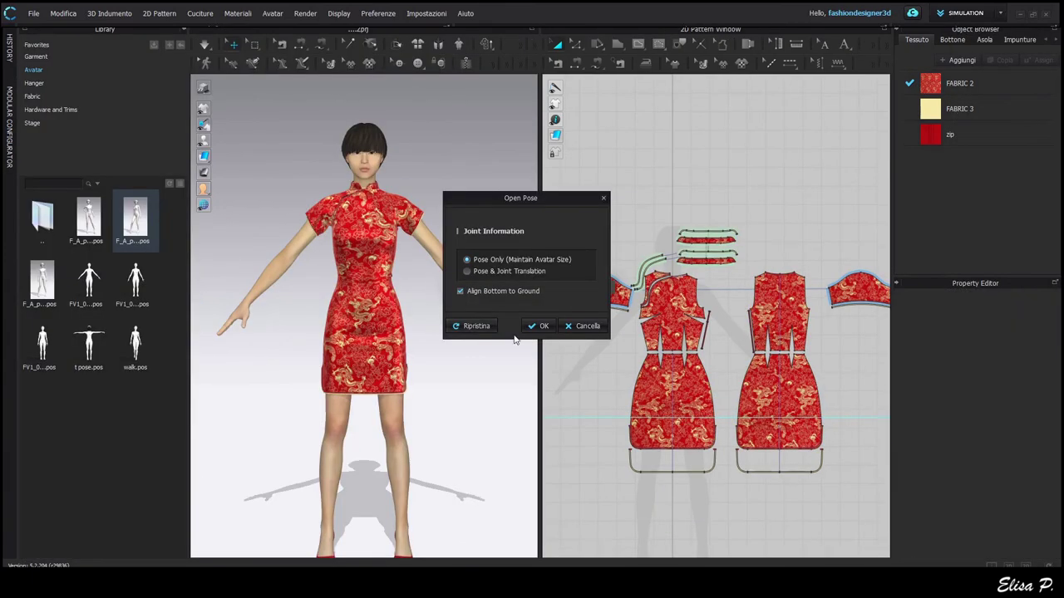
# Step: Apply the standing pose to the avatar as Pose Only (Maintain Avatar Size), aligned to the ground
pyautogui.click(517, 331)
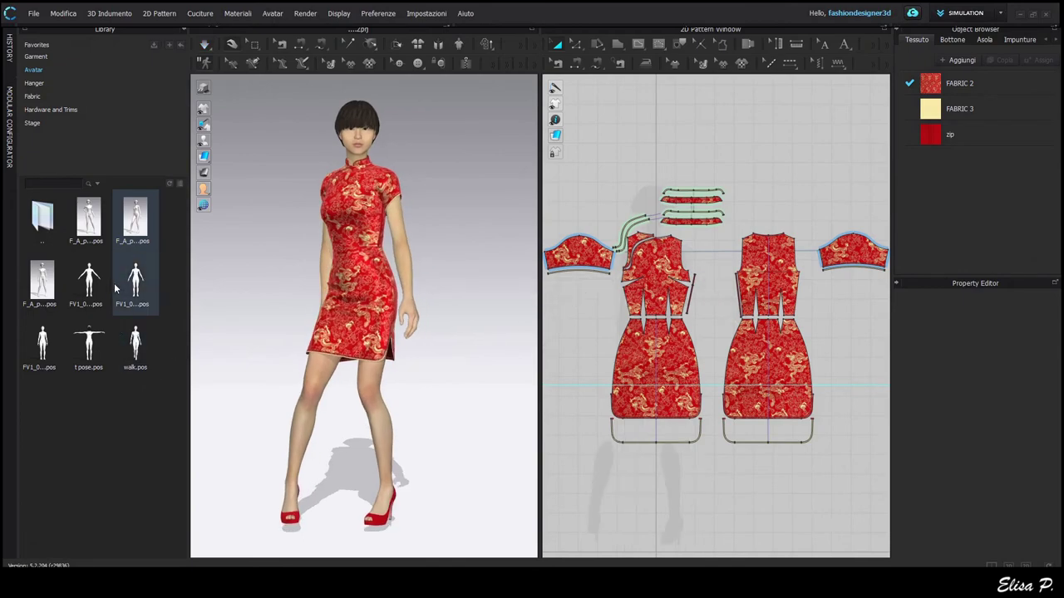
pyautogui.click(183, 30)
pyautogui.scroll(5, 217, 249)
pyautogui.moveTo(330, 390); pyautogui.dragTo(99, 413, button='right')
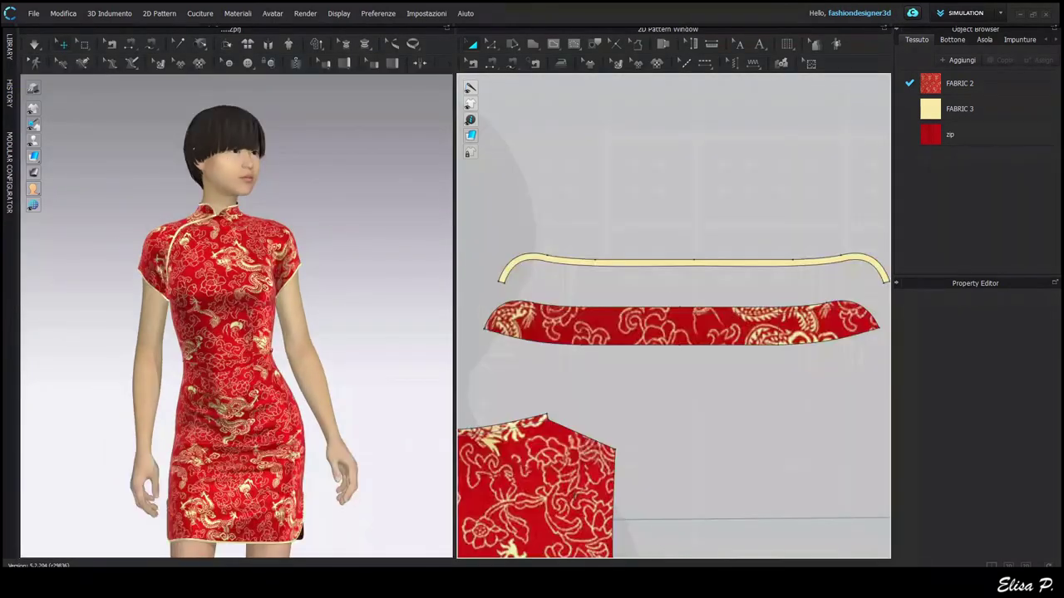
# Step: Add the knot button OBJ to the scene as a trim, in cm (DAZ Studio) at 100% scale
pyautogui.click(33, 13)
pyautogui.click(174, 133)
pyautogui.click(366, 93)
pyautogui.click(438, 280)
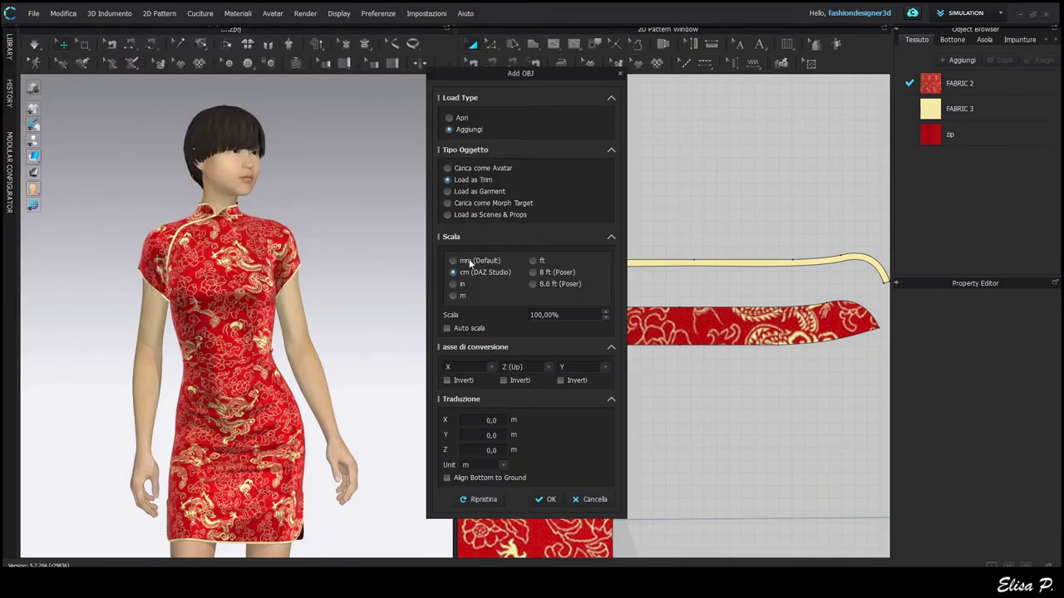
pyautogui.click(547, 499)
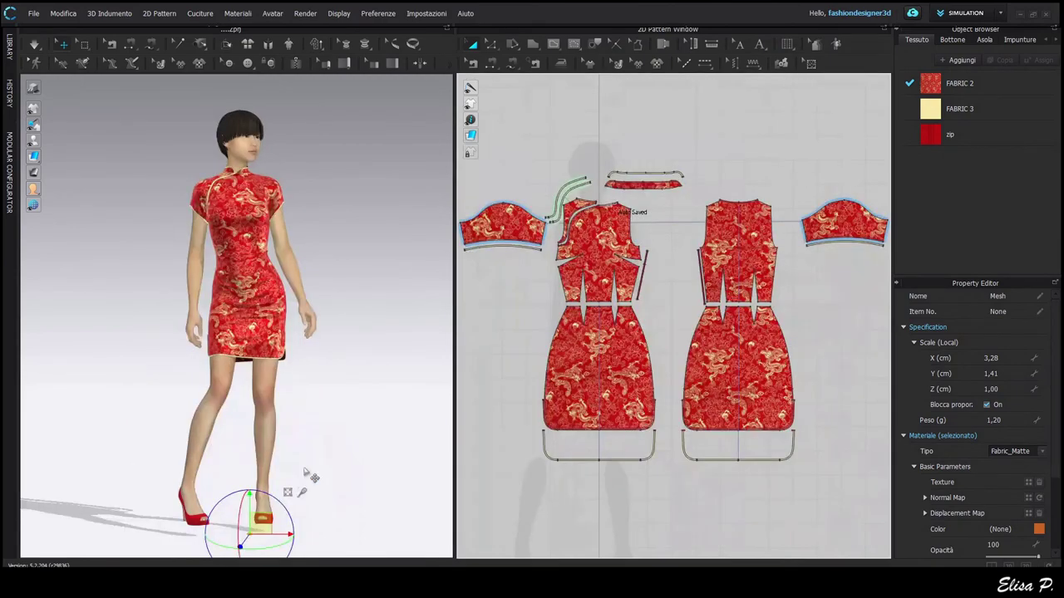
# Step: Move the knot button trim up to the front of the stand collar and colour it dark red 930000
pyautogui.moveTo(247, 482); pyautogui.dragTo(230, 202)
pyautogui.scroll(5, 238, 202)
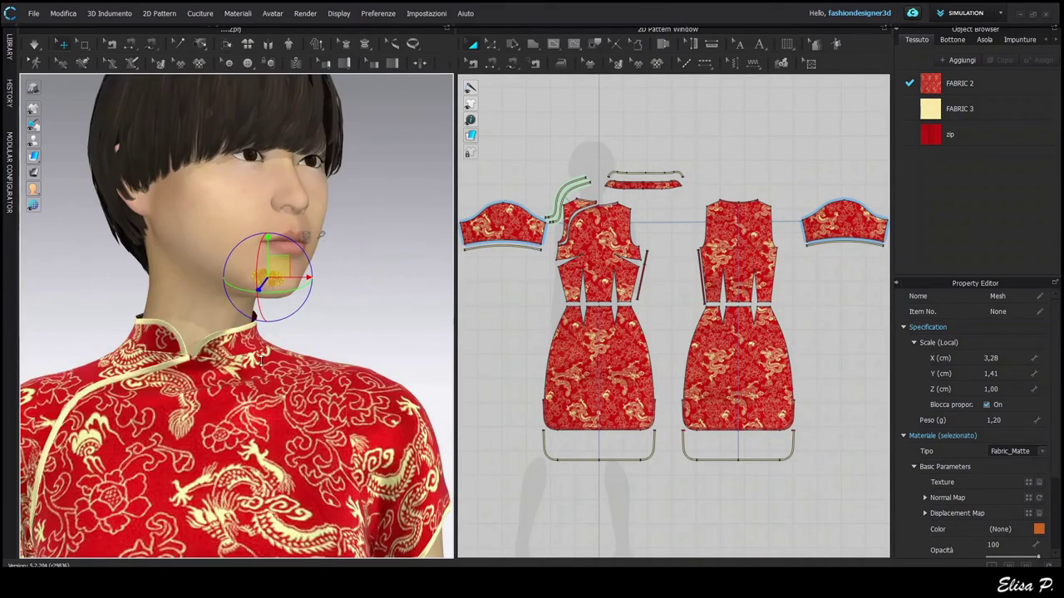
pyautogui.moveTo(279, 266); pyautogui.dragTo(201, 336)
pyautogui.click(1039, 532)
pyautogui.click(336, 295)
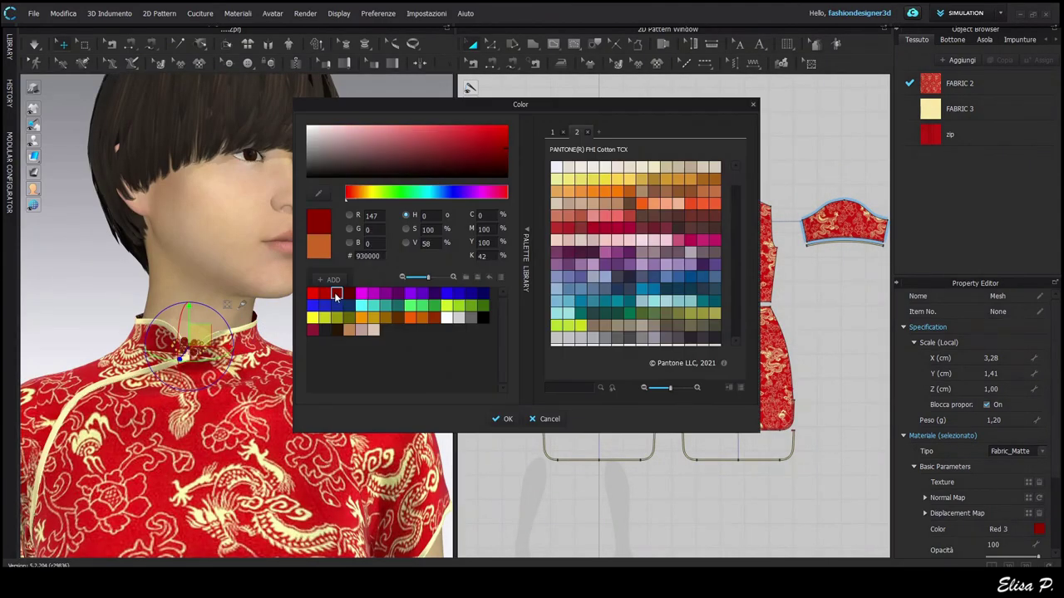
pyautogui.click(507, 419)
# Step: Fine-tune the knot button's position and rotation so it bridges the front opening of the stand collar
pyautogui.scroll(4, 177, 398)
pyautogui.moveTo(169, 372); pyautogui.dragTo(173, 372)
pyautogui.moveTo(220, 444); pyautogui.dragTo(166, 436, button='right')
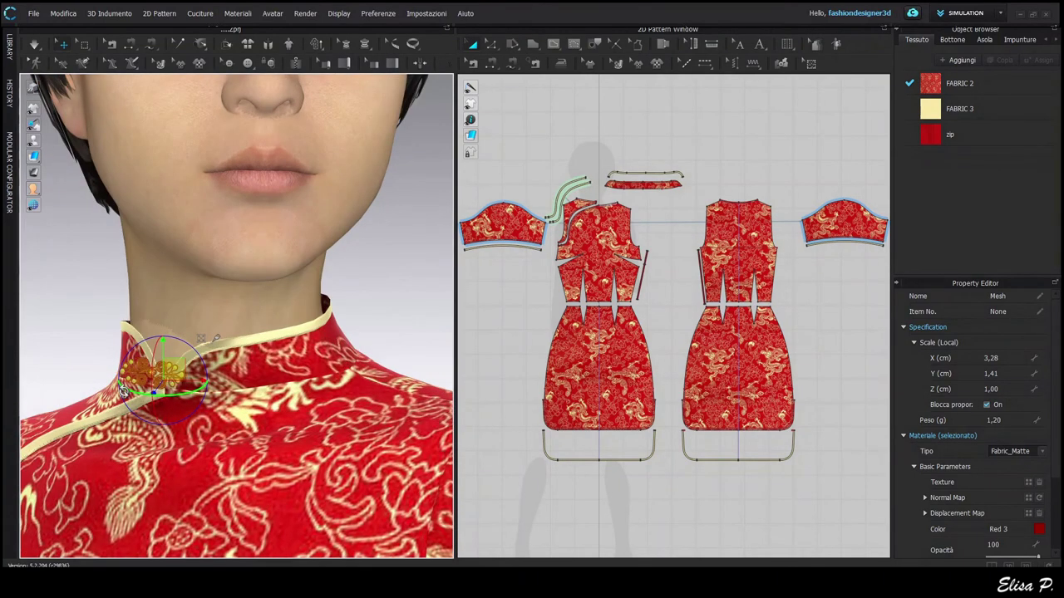
pyautogui.moveTo(123, 390); pyautogui.dragTo(163, 349, button='right')
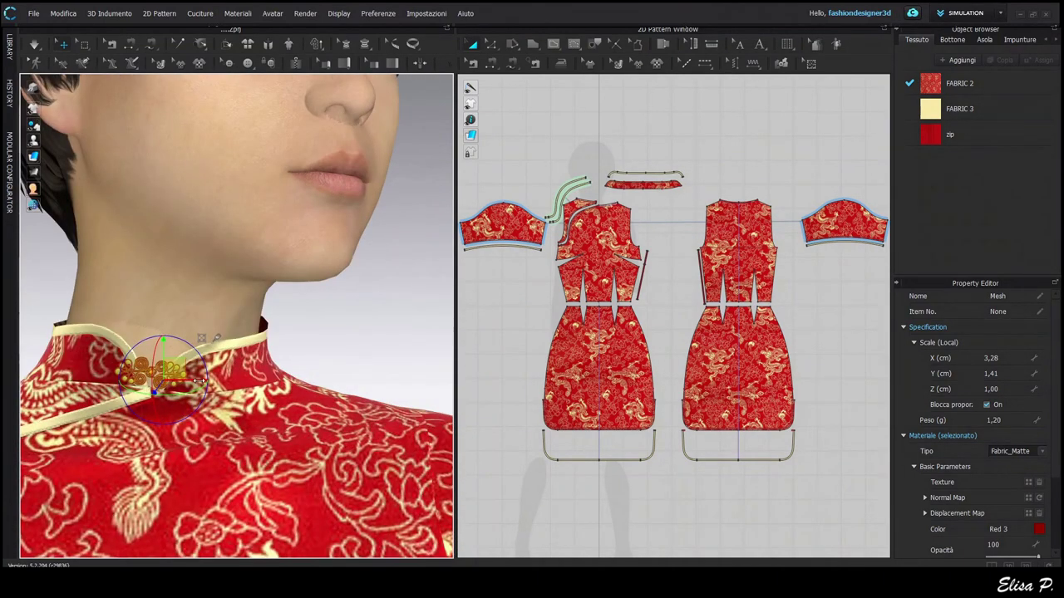
pyautogui.scroll(3, 169, 388)
pyautogui.moveTo(171, 409); pyautogui.dragTo(208, 433, button='middle')
pyautogui.click(216, 436)
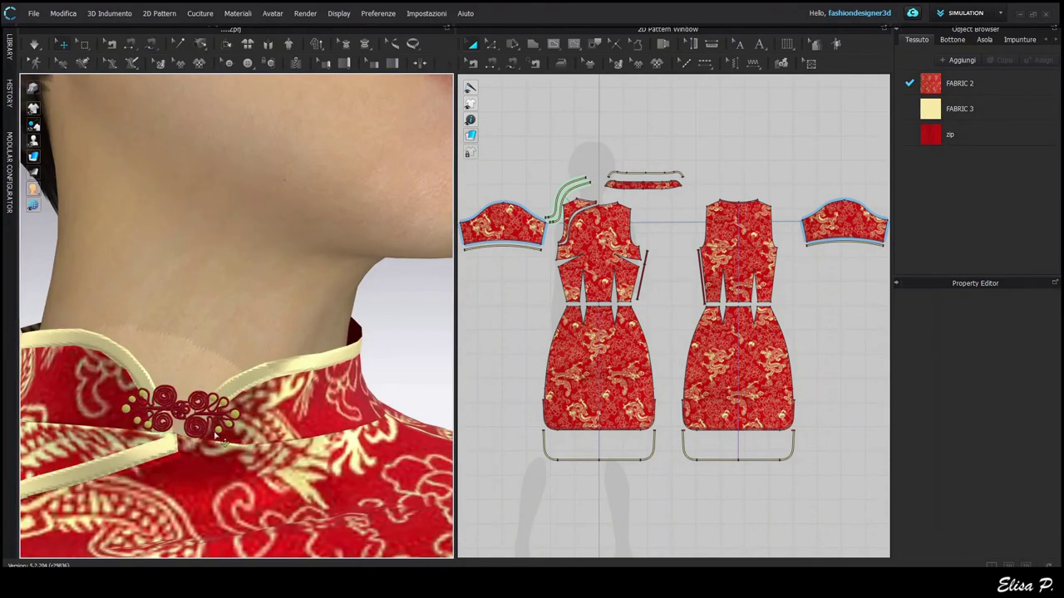
pyautogui.scroll(-4, 200, 432)
pyautogui.moveTo(199, 432); pyautogui.dragTo(216, 408, button='right')
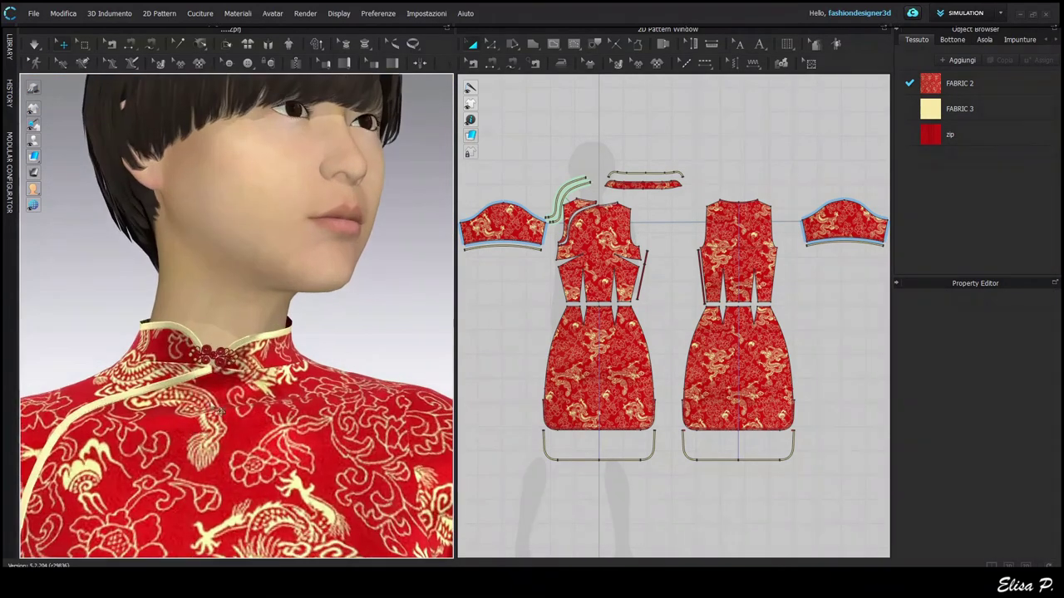
# Step: Scale the collar knot button to about 4.47 by 2.08 cm, unlock its proportions and align it with the collar
pyautogui.click(230, 364)
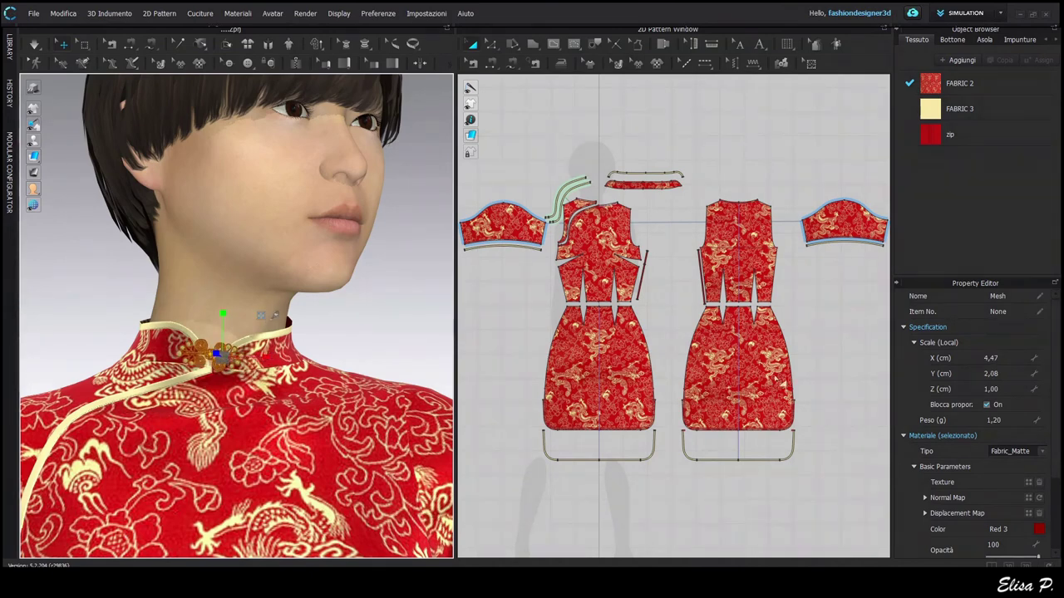
pyautogui.click(988, 405)
pyautogui.click(1009, 390)
pyautogui.moveTo(332, 409); pyautogui.dragTo(192, 406, button='right')
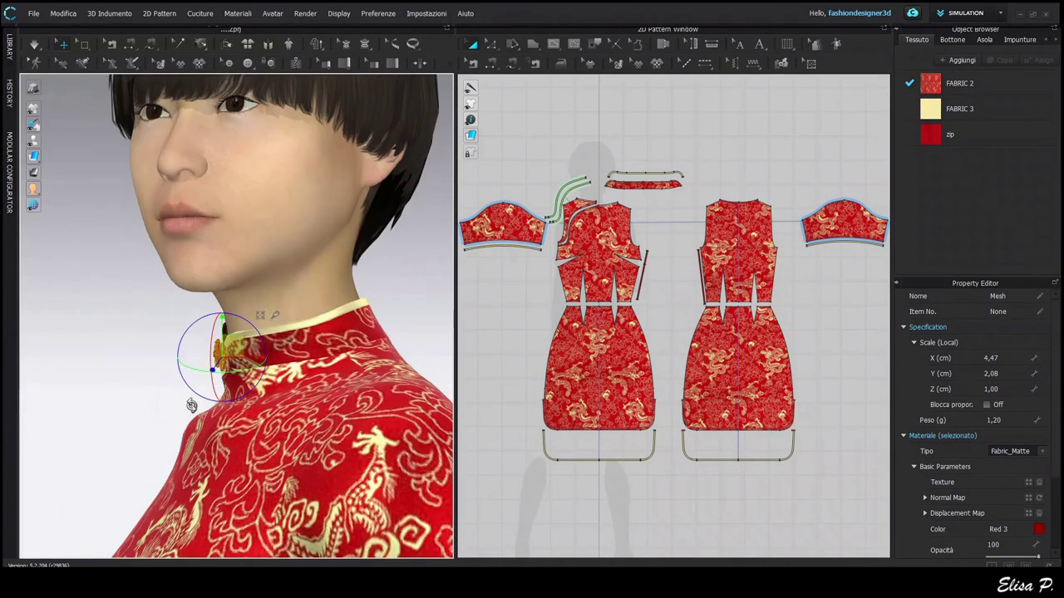
pyautogui.moveTo(269, 374); pyautogui.dragTo(268, 379)
pyautogui.moveTo(268, 391); pyautogui.dragTo(349, 403, button='right')
pyautogui.scroll(-3, 285, 428)
pyautogui.scroll(2, 363, 416)
pyautogui.click(382, 291)
pyautogui.moveTo(286, 428); pyautogui.dragTo(362, 417, button='right')
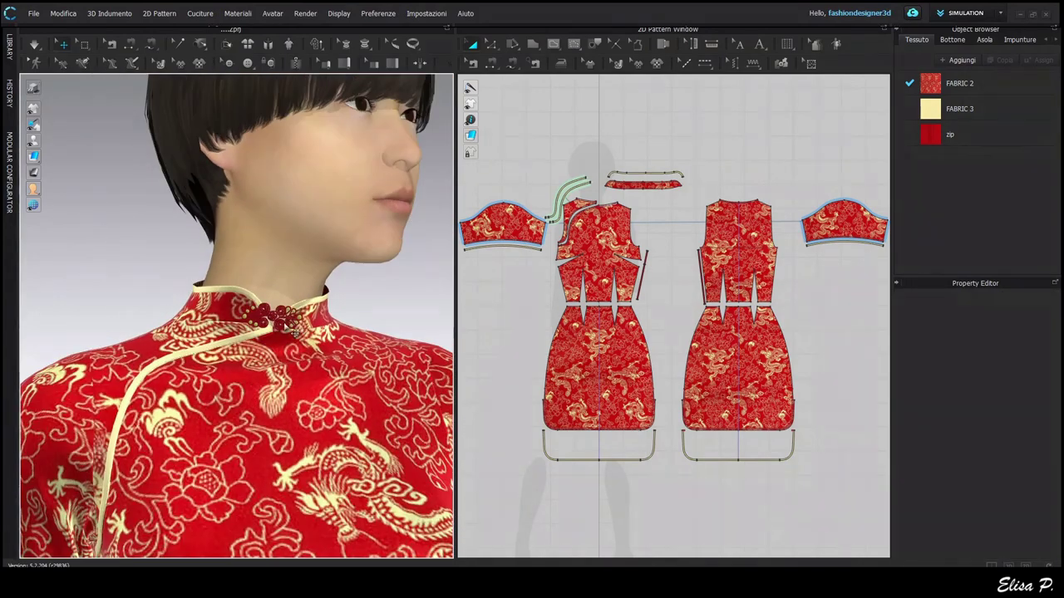
# Step: Duplicate the collar knot button and fit the copy across the start of the asymmetric cream trim
pyautogui.click(287, 325)
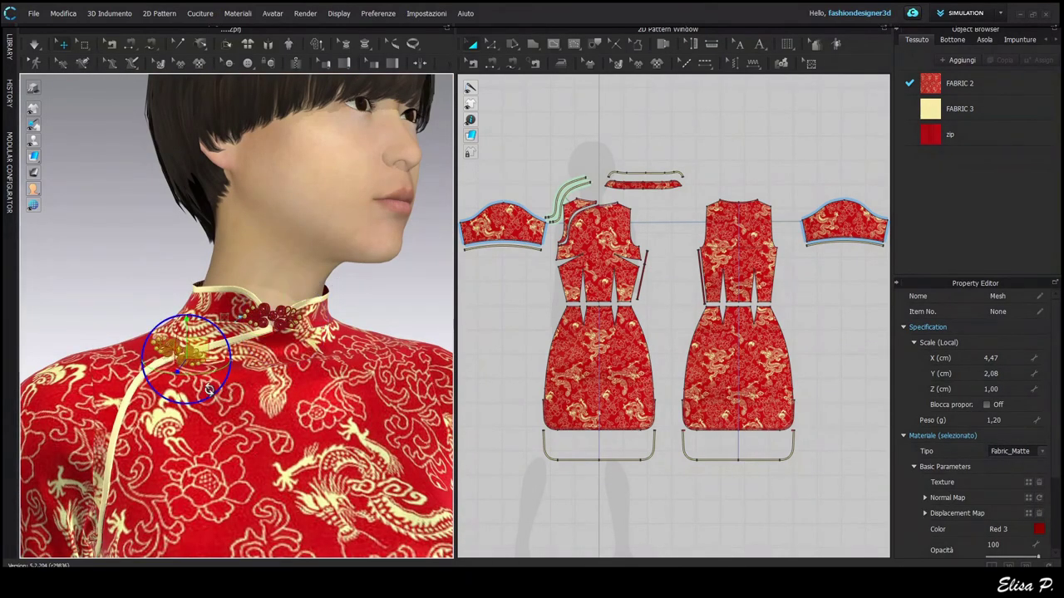
pyautogui.moveTo(108, 347); pyautogui.dragTo(231, 345, button='right')
pyautogui.moveTo(166, 361); pyautogui.dragTo(200, 382, button='right')
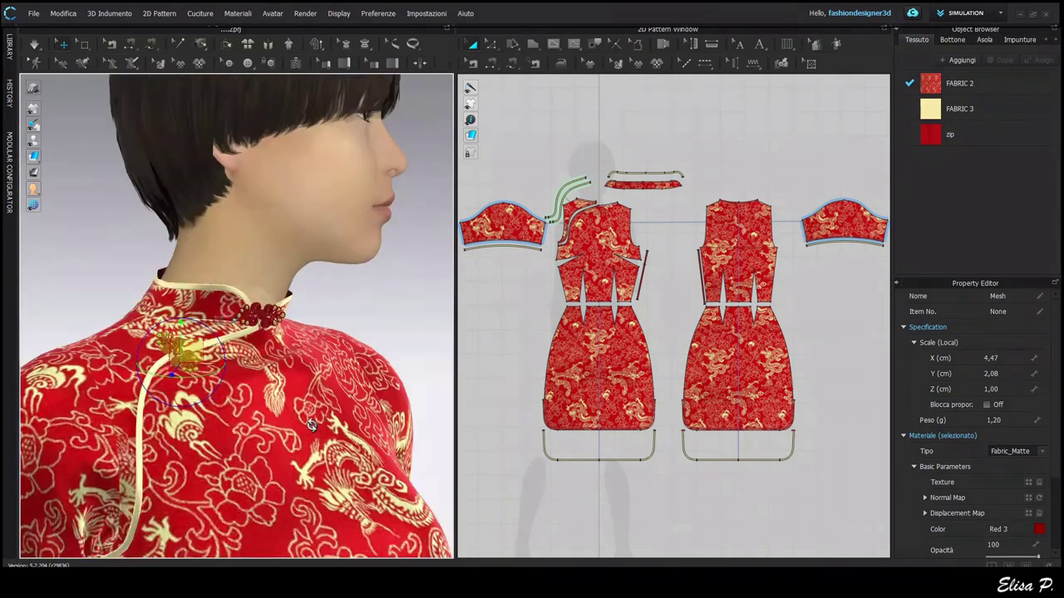
pyautogui.scroll(4, 200, 386)
pyautogui.moveTo(147, 407); pyautogui.dragTo(151, 406)
pyautogui.scroll(-3, 158, 399)
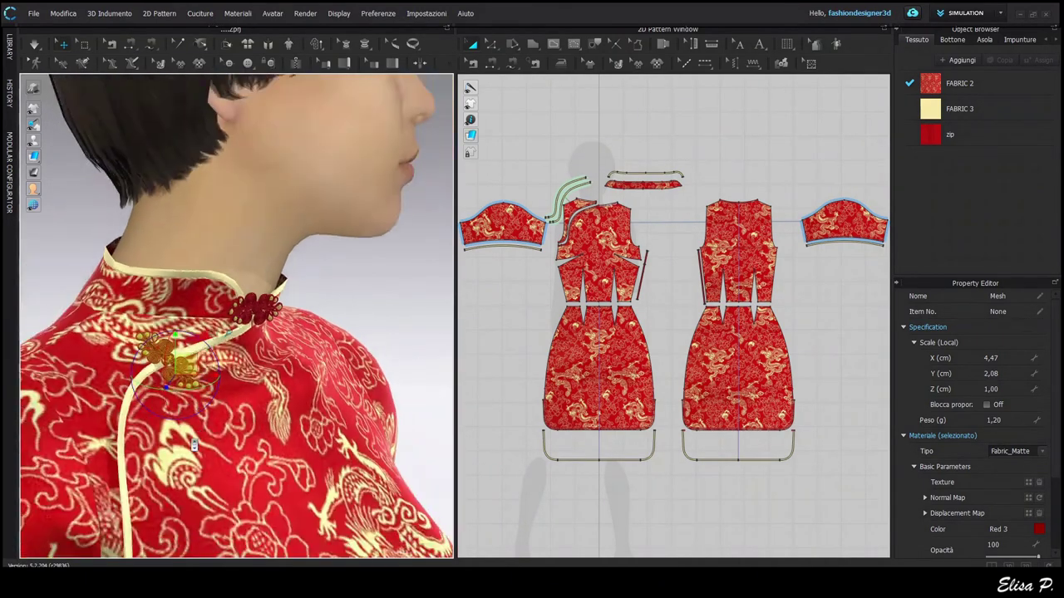
# Step: Place a third knot button farther down the asymmetric cream trim, rotated to lie flat across it
pyautogui.moveTo(228, 374); pyautogui.dragTo(245, 426, button='right')
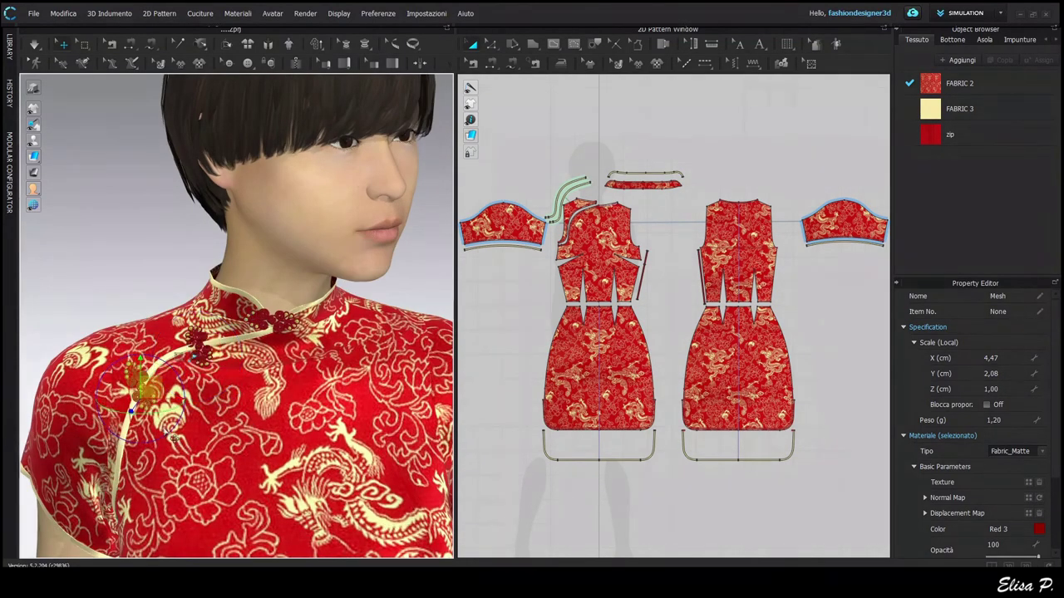
pyautogui.scroll(5, 174, 438)
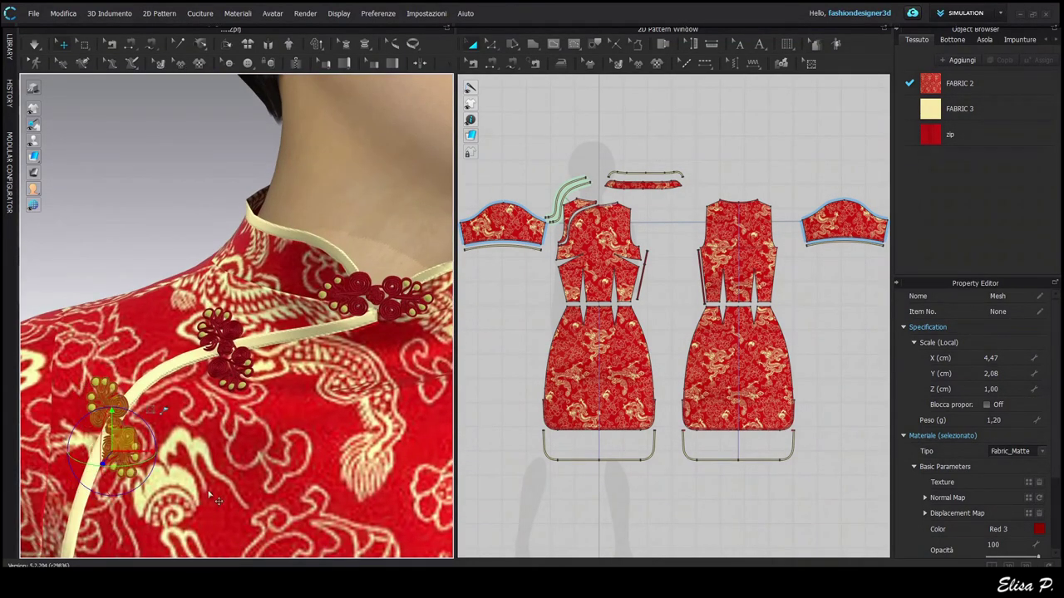
pyautogui.moveTo(216, 499)
pyautogui.mouseDown(button='right')
pyautogui.moveTo(134, 488)
pyautogui.moveTo(173, 504)
pyautogui.moveTo(218, 502)
pyautogui.mouseUp(button='right')
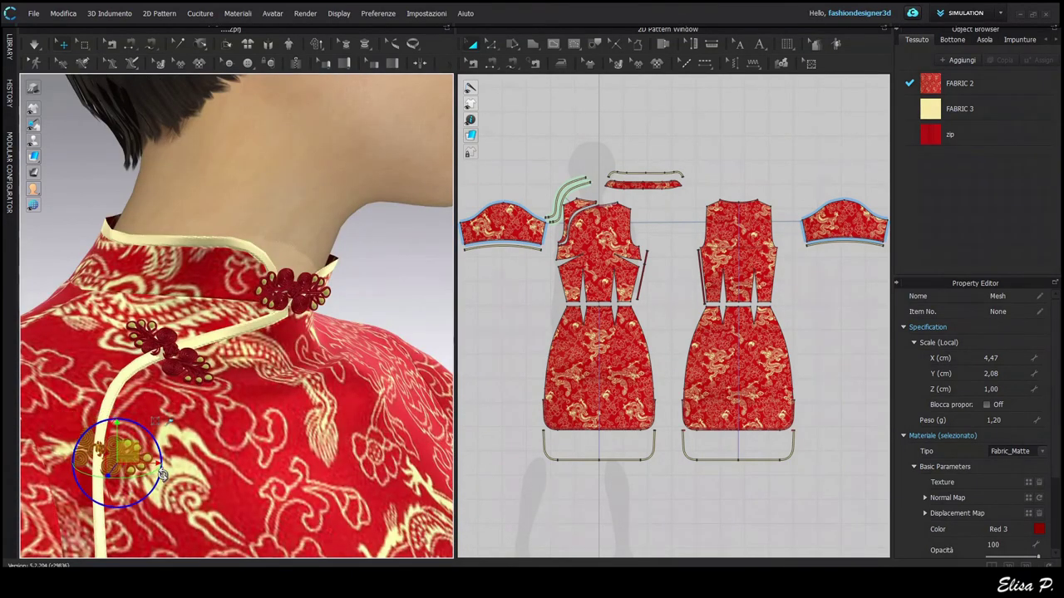
pyautogui.moveTo(138, 454); pyautogui.dragTo(138, 458)
pyautogui.scroll(-10, 169, 507)
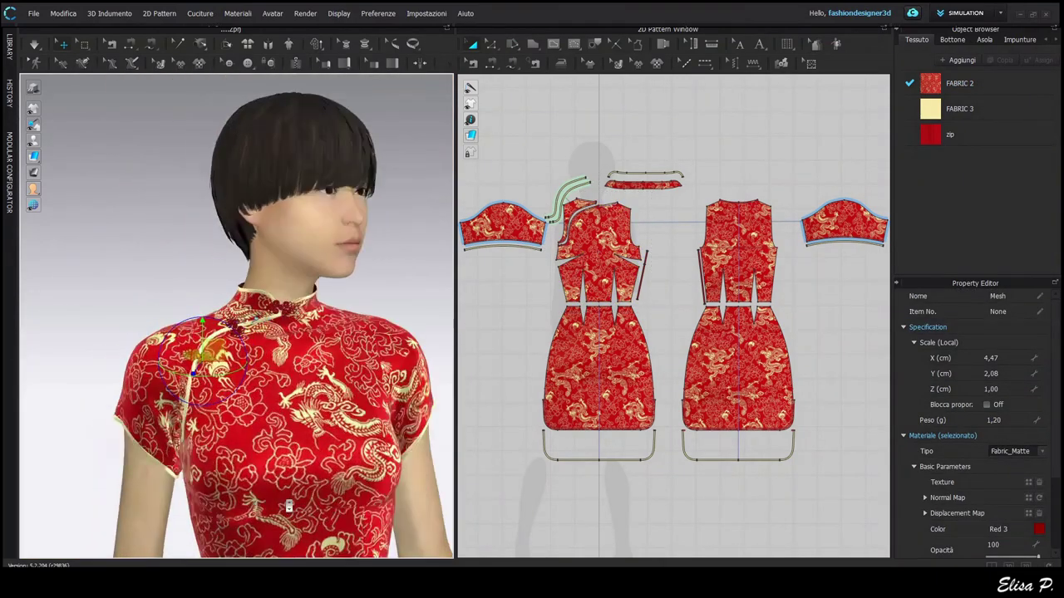
pyautogui.click(344, 465)
pyautogui.scroll(-3, 352, 407)
pyautogui.moveTo(207, 489); pyautogui.dragTo(207, 464, button='middle')
pyautogui.moveTo(200, 459); pyautogui.dragTo(653, 457, button='right')
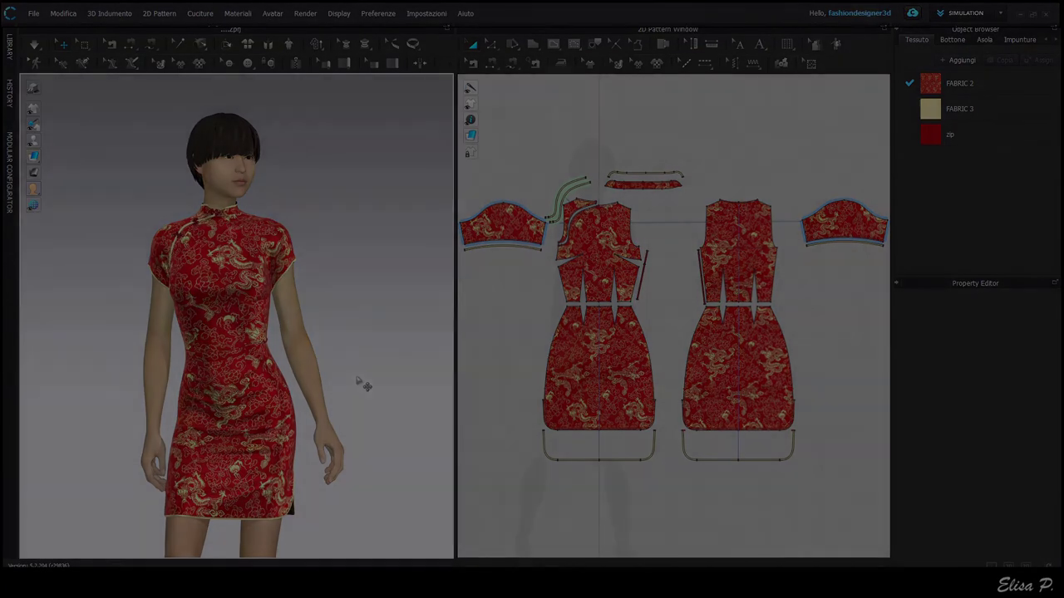